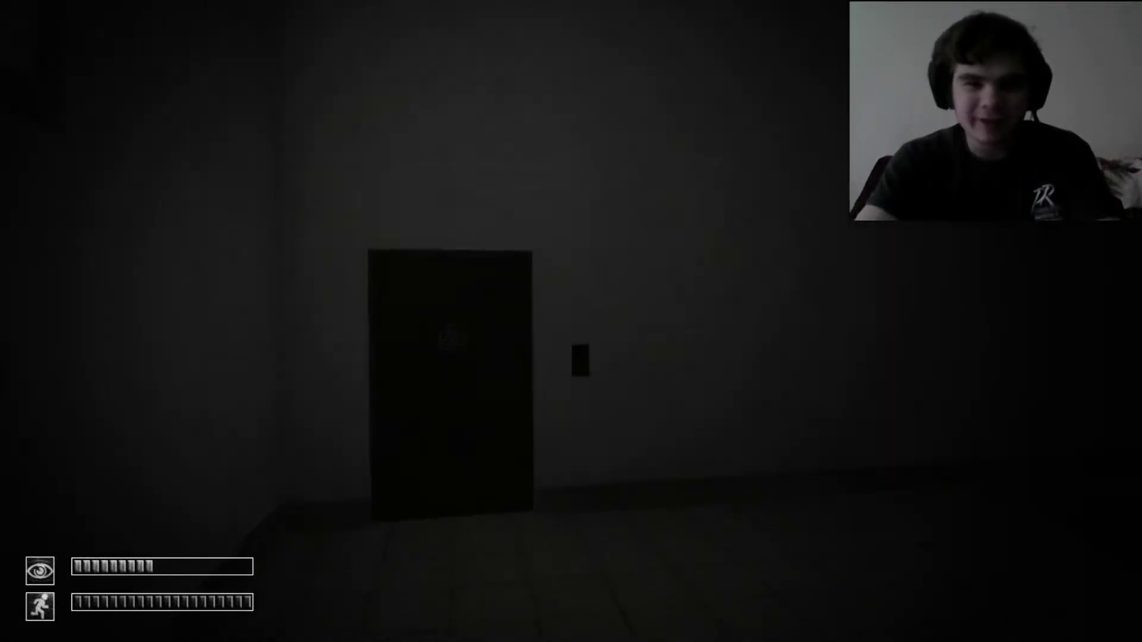
key("w")
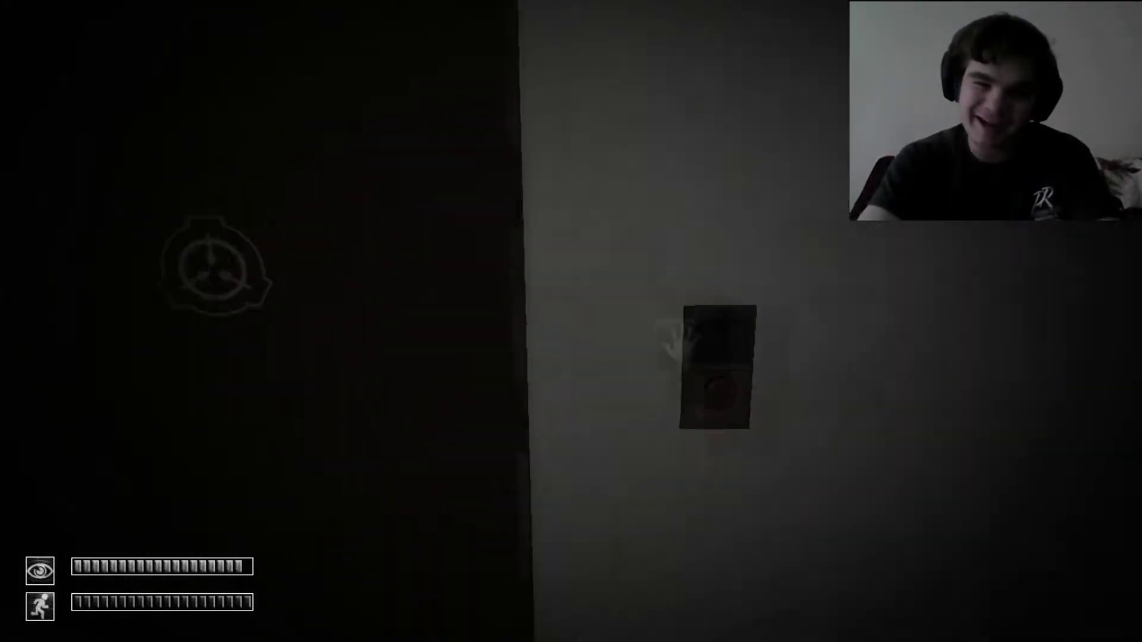
key("w")
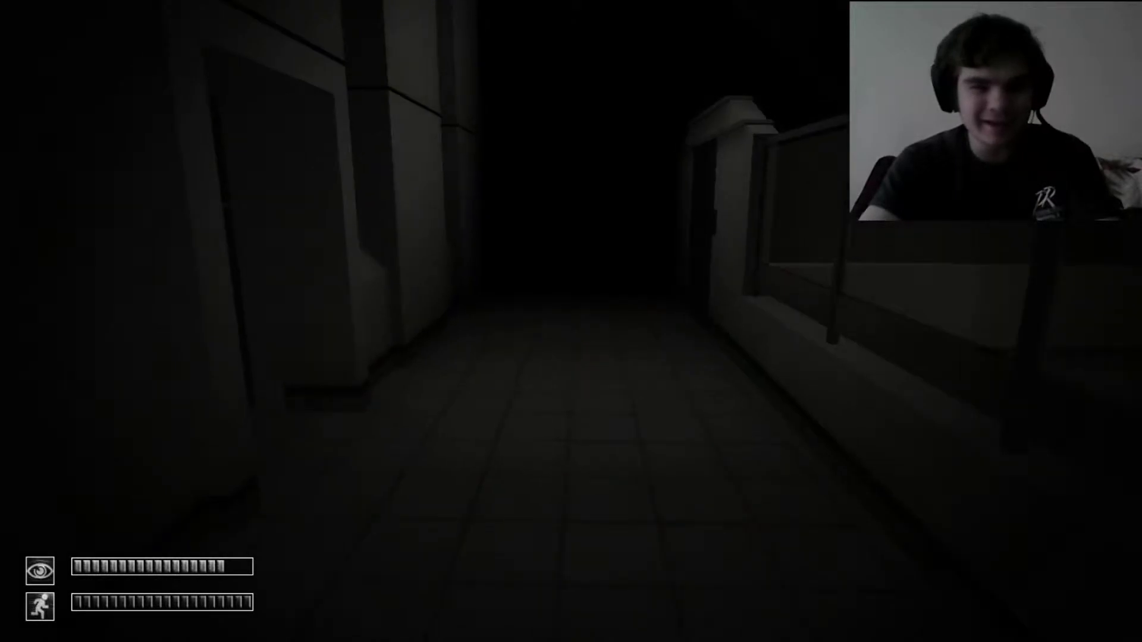
key("w")
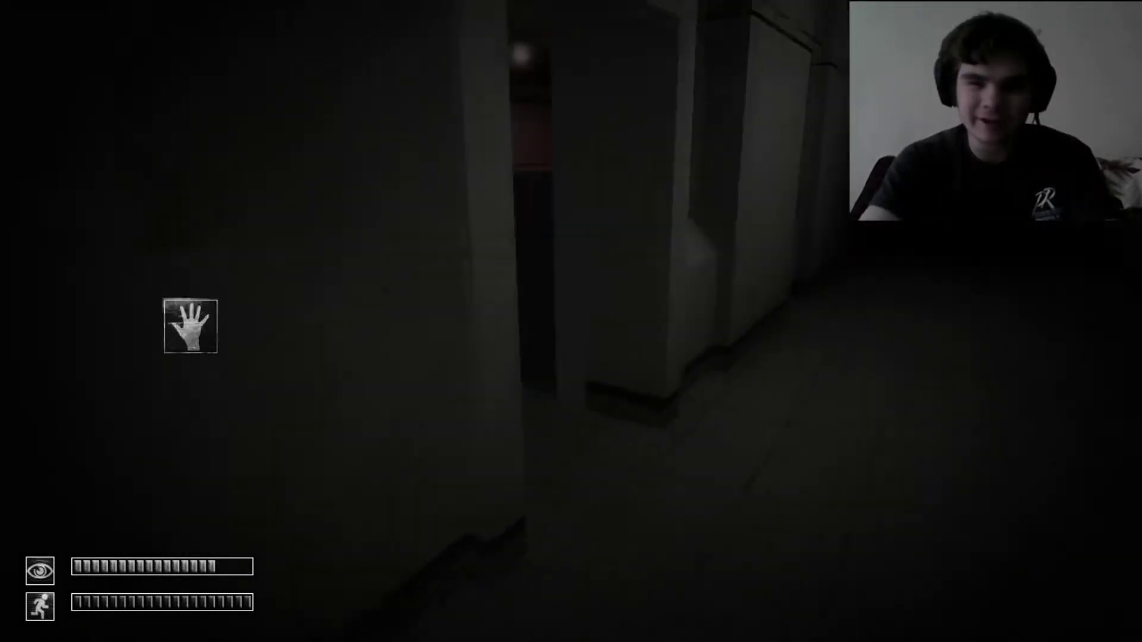
key("w")
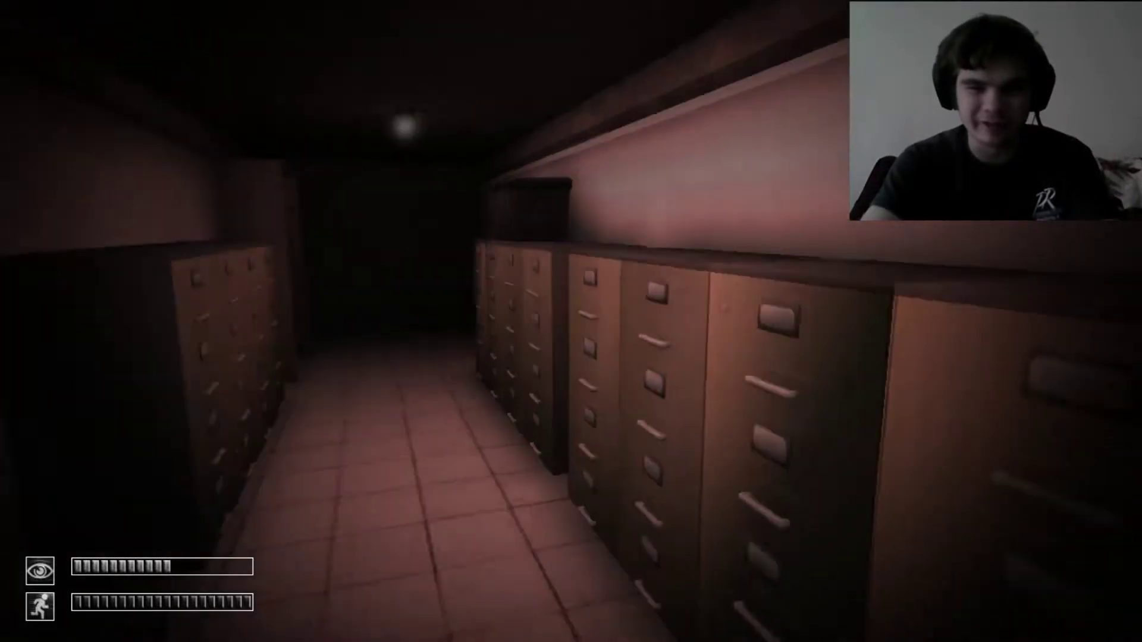
key("w")
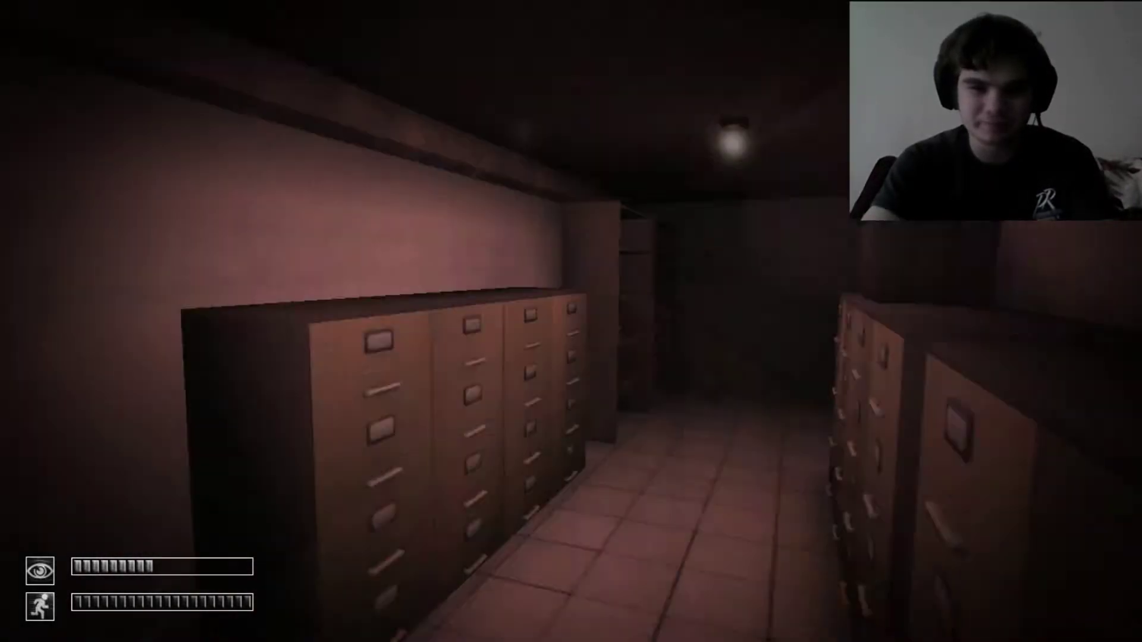
key("w")
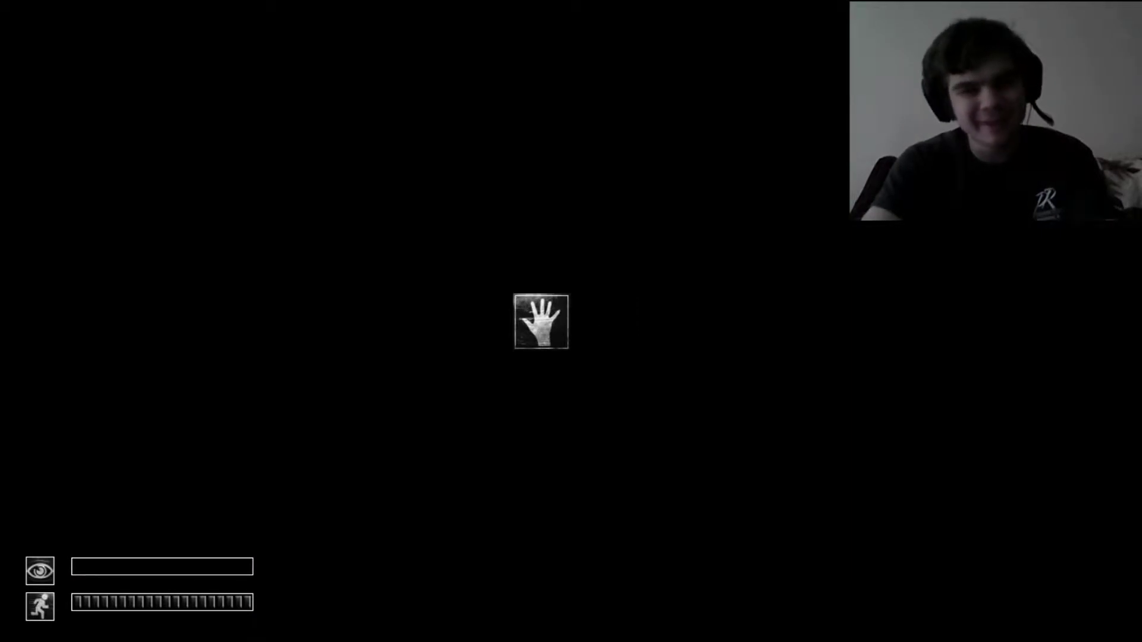
key("w")
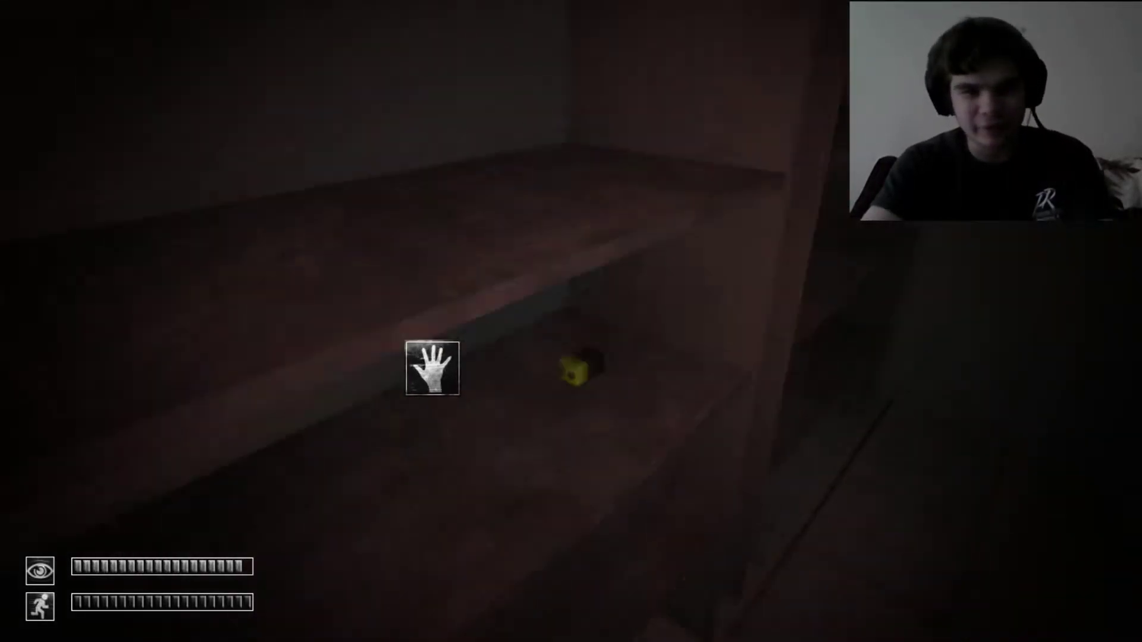
key("w")
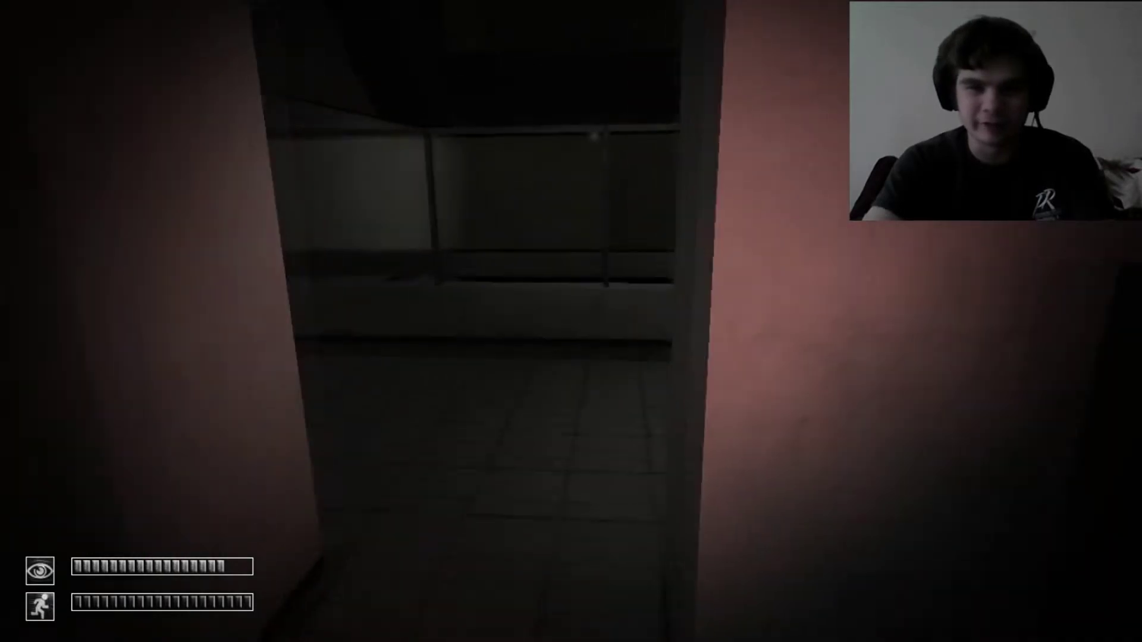
key("w")
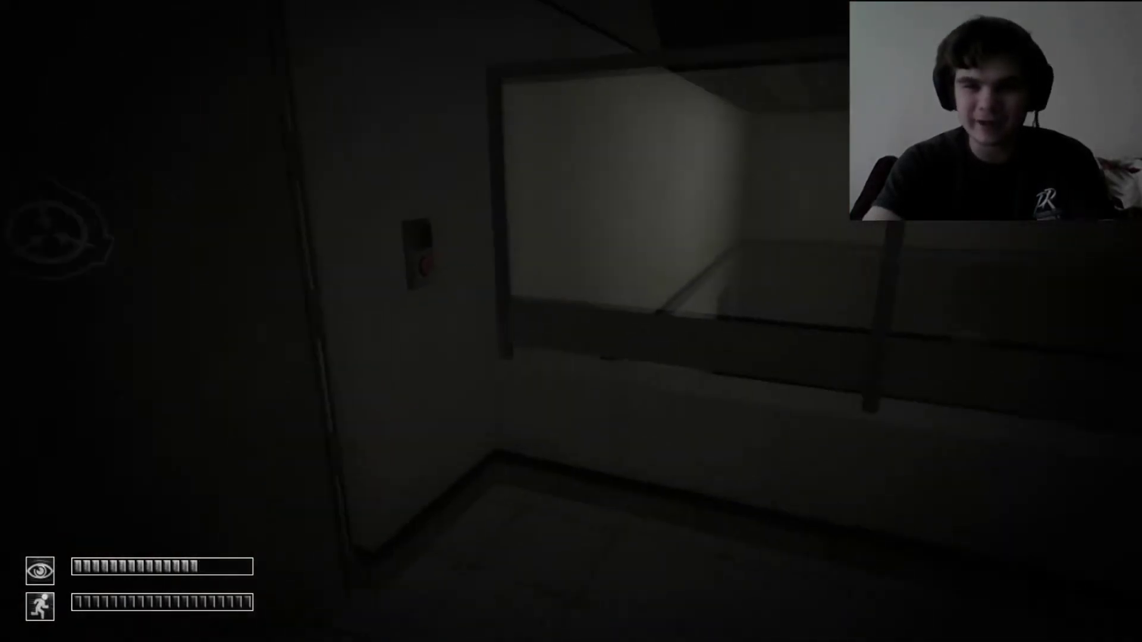
key("w")
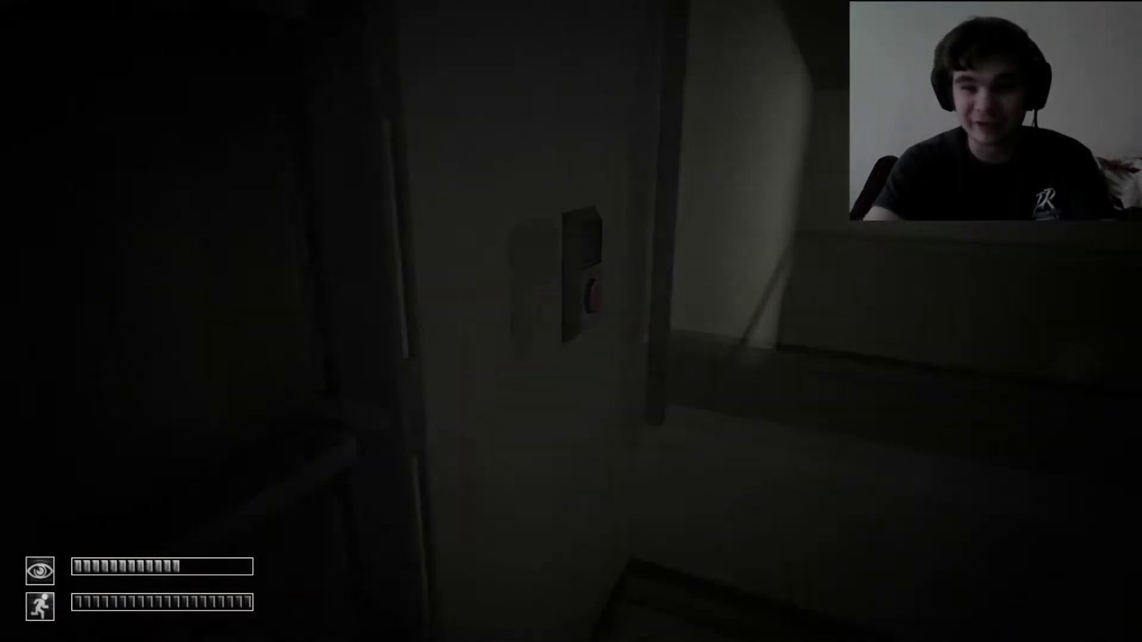
key("w")
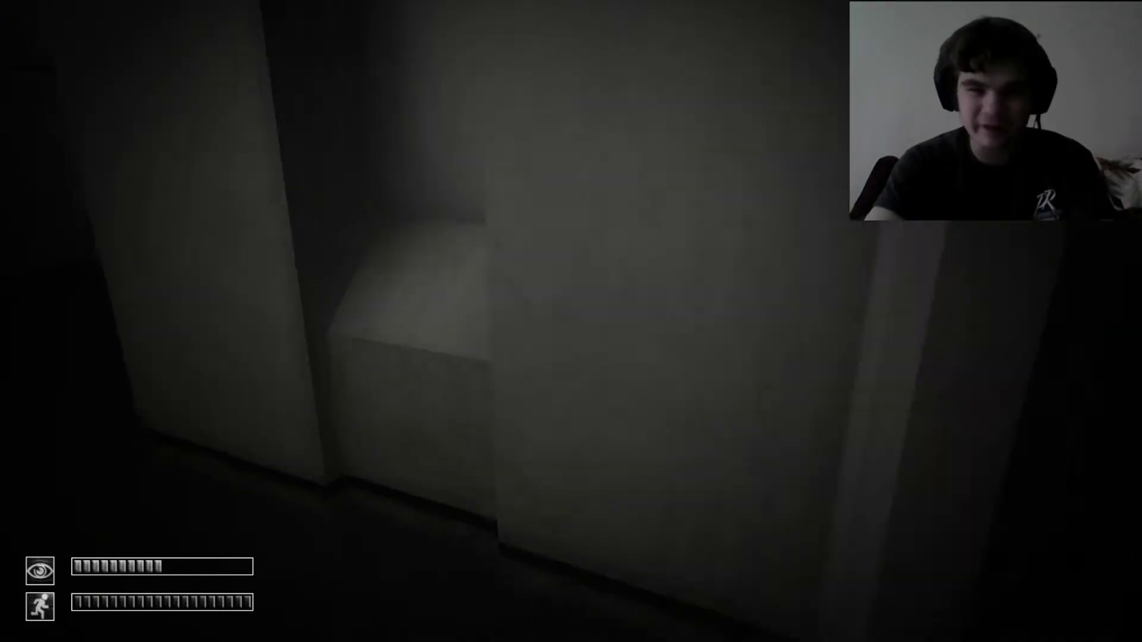
key("w")
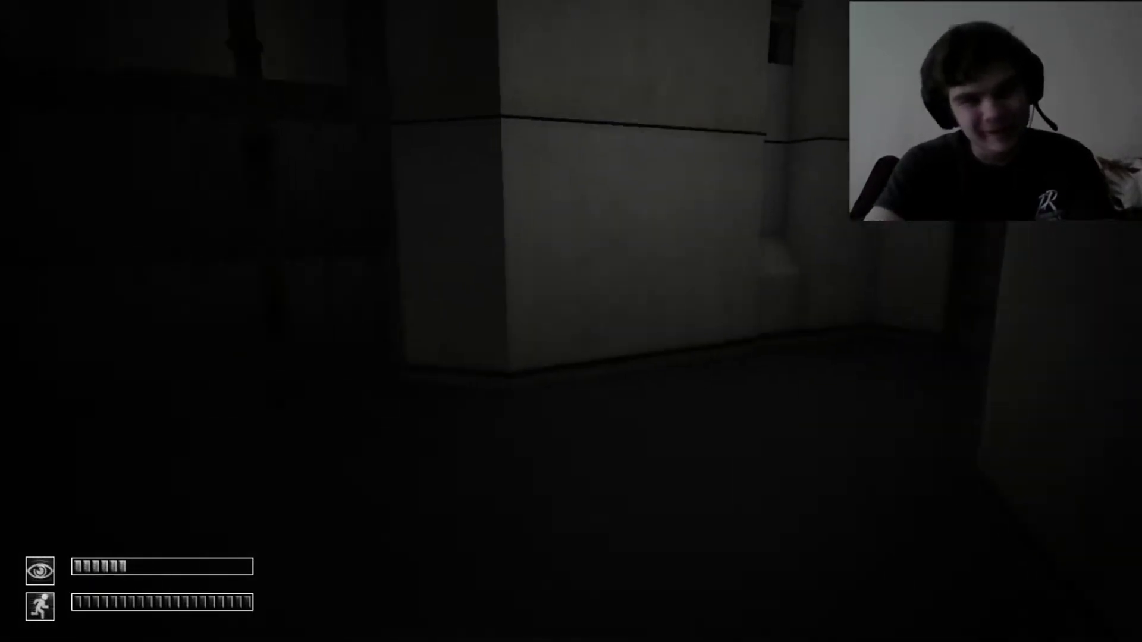
key("w")
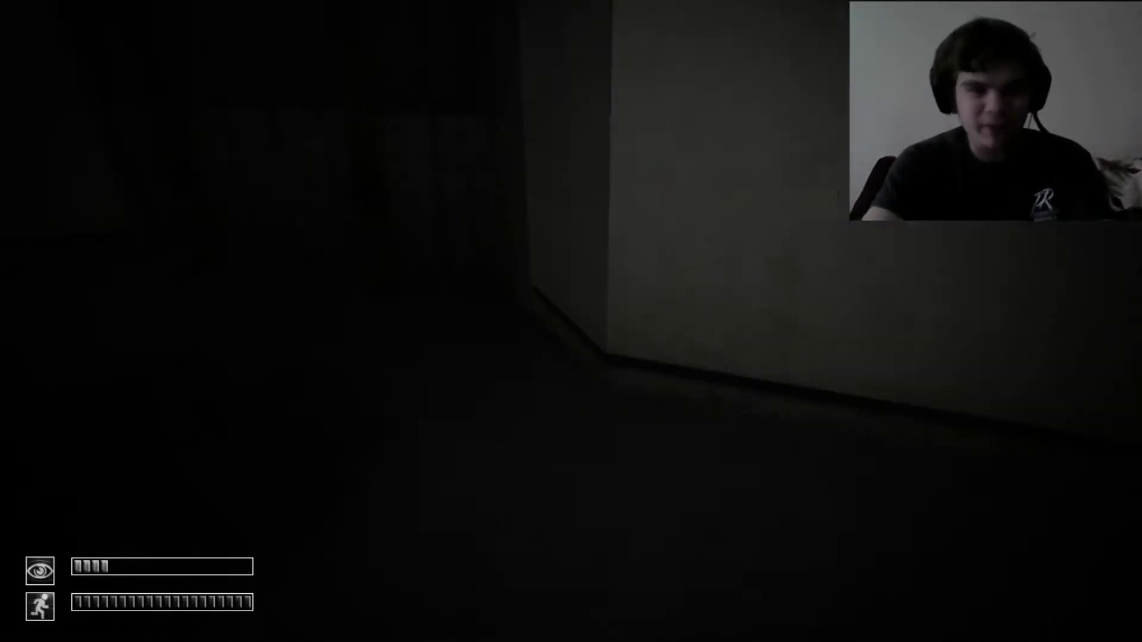
key("w")
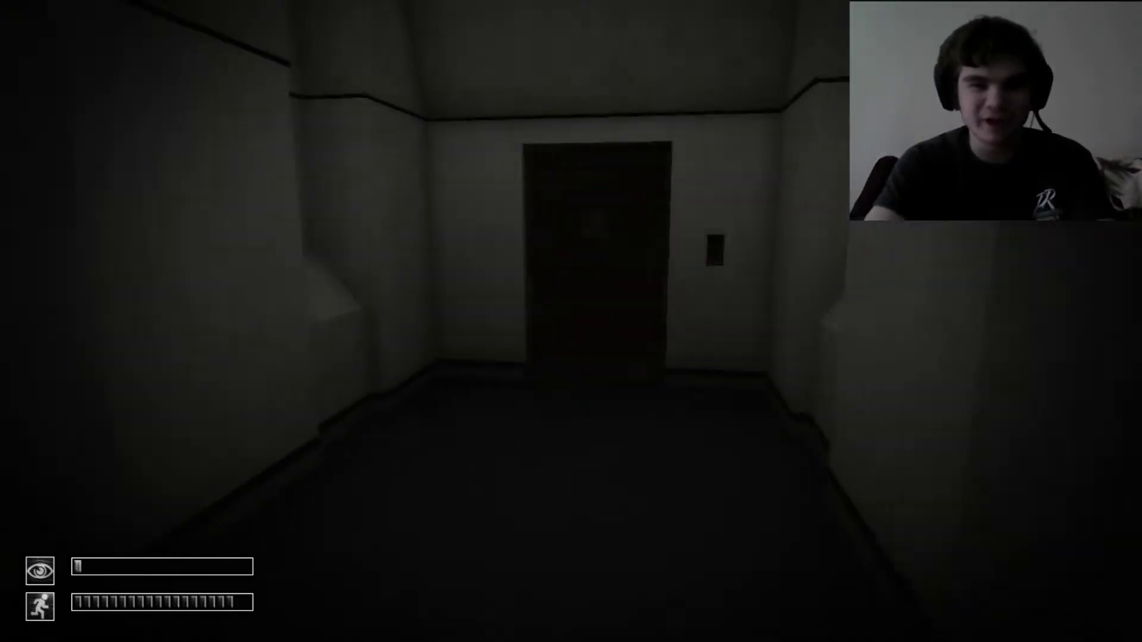
key("w")
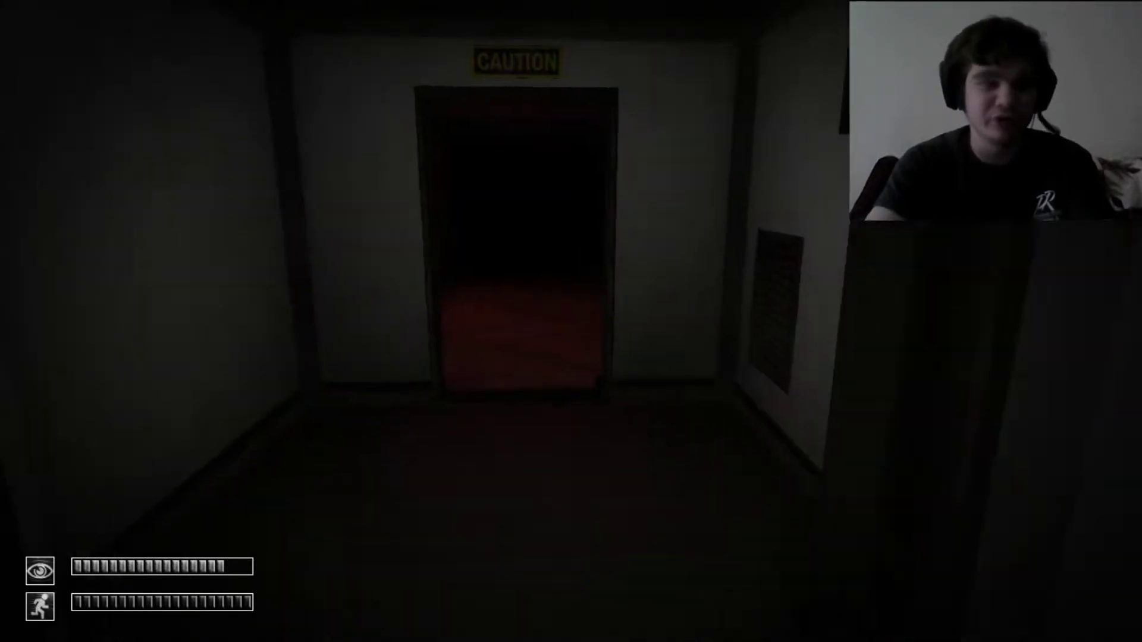
key("w")
key("w")
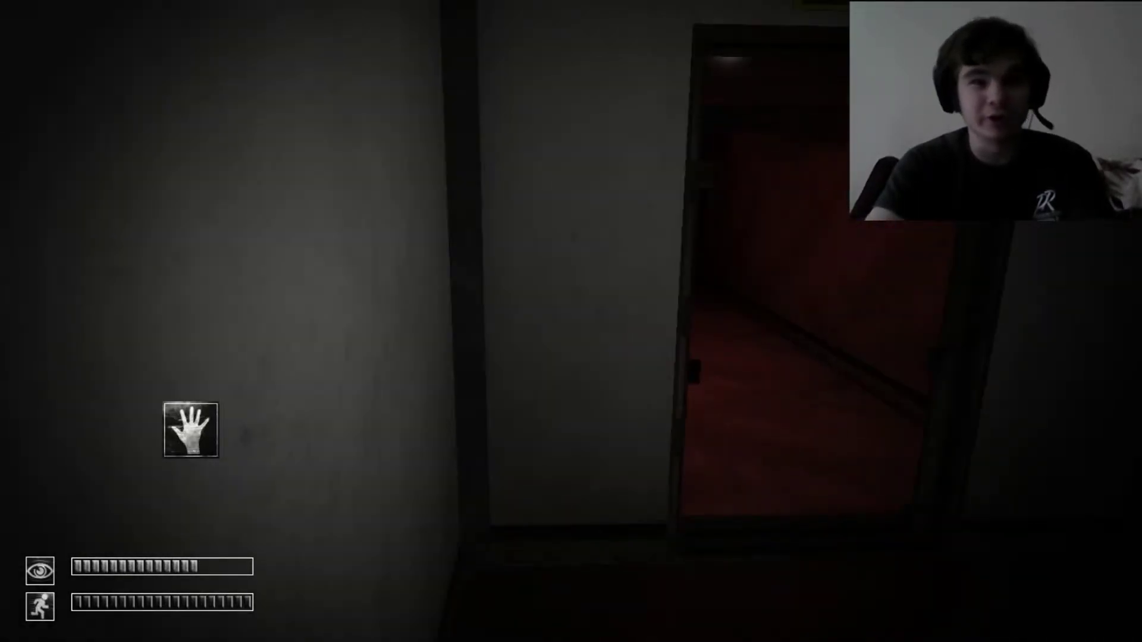
key("w")
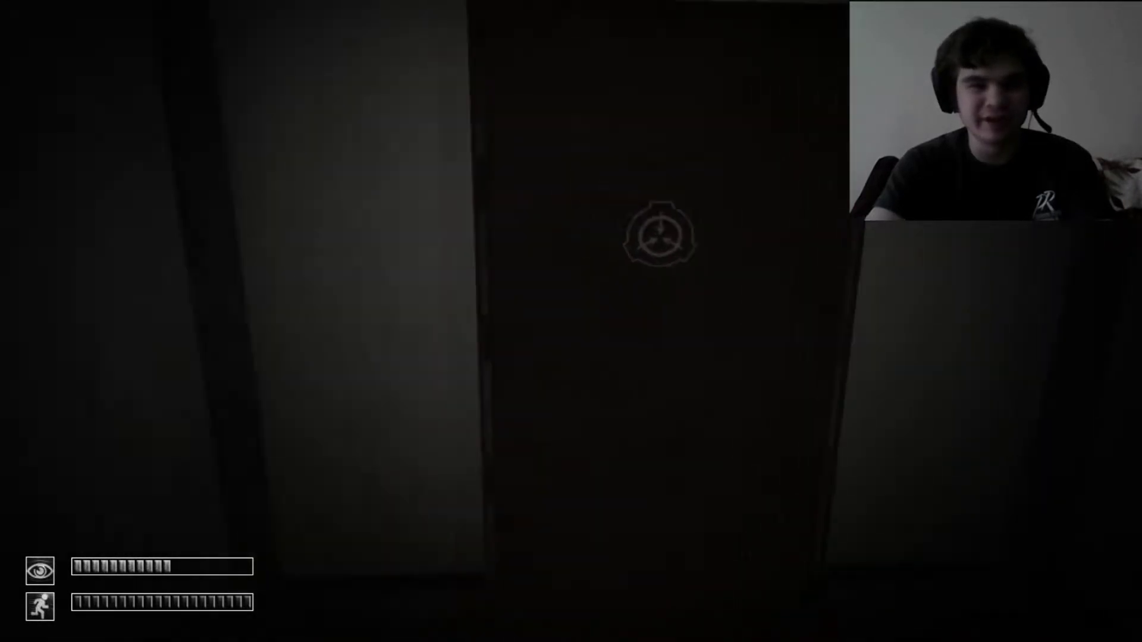
key("w")
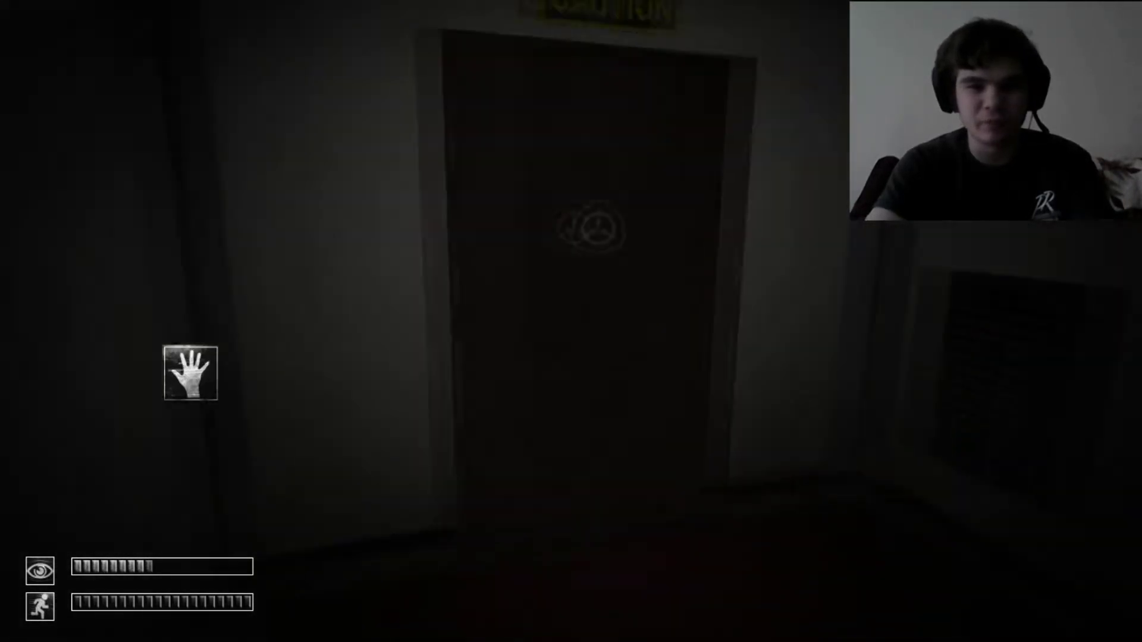
key("w")
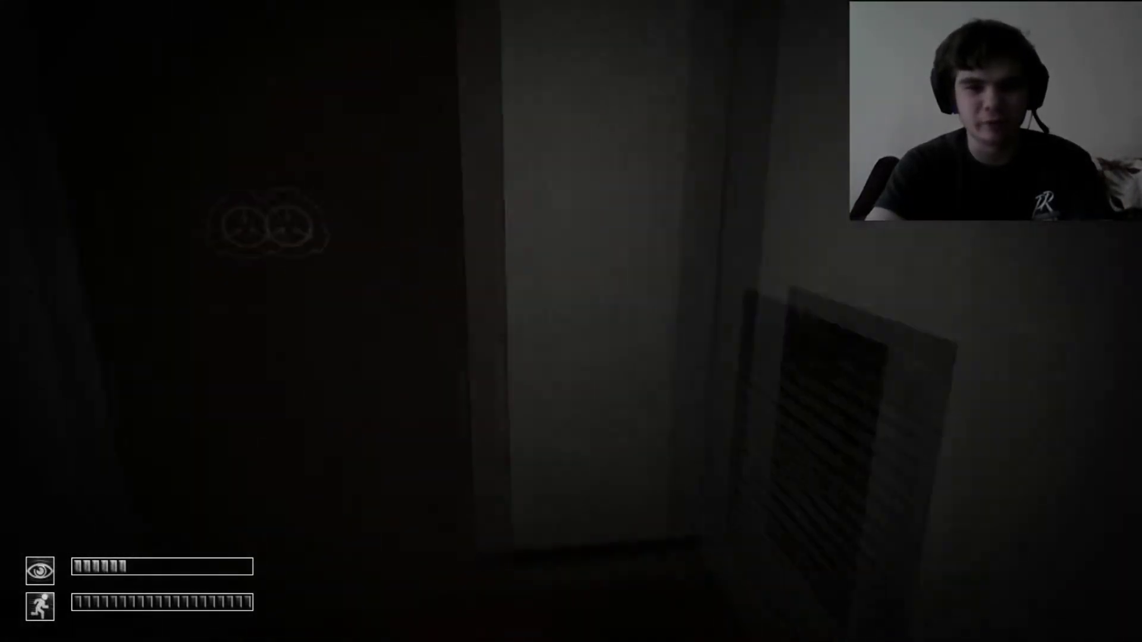
key("w")
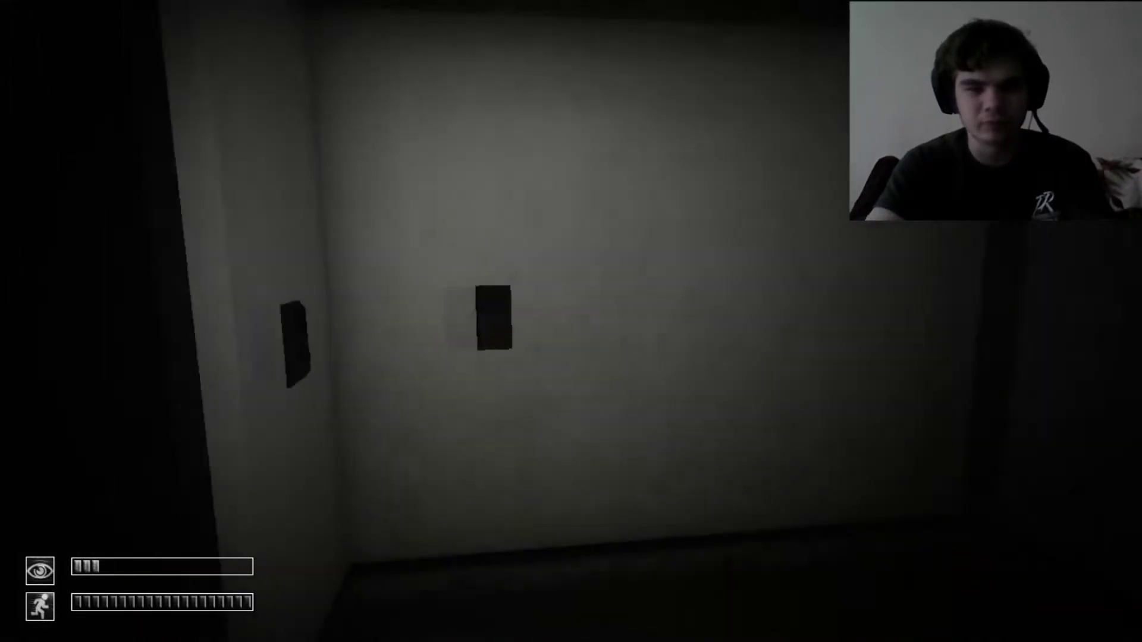
key("w")
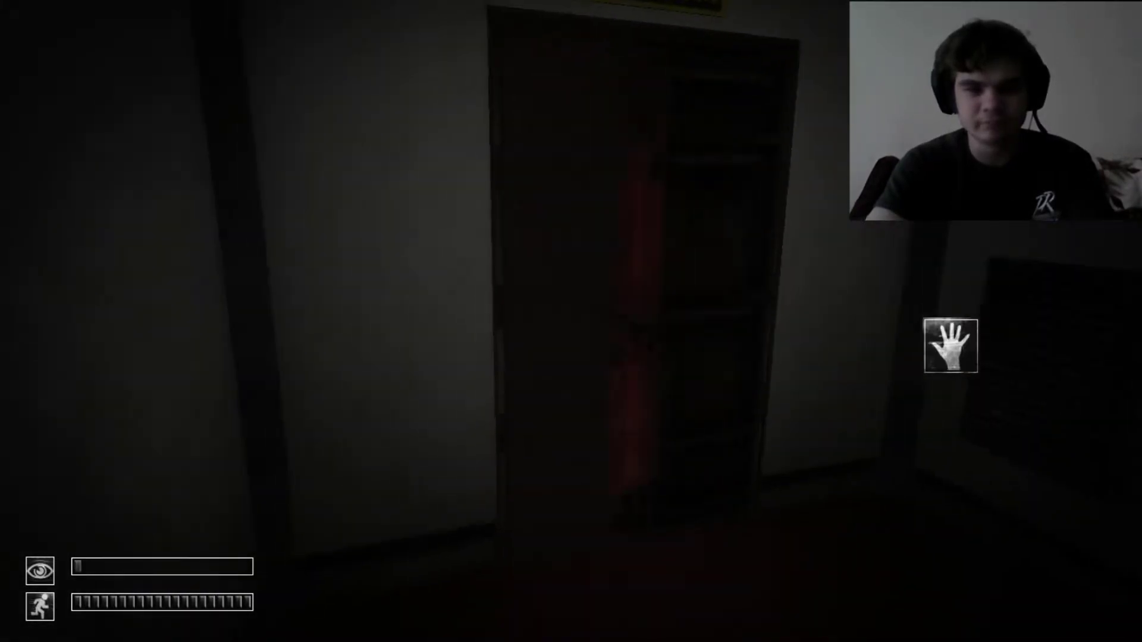
left_click(571, 322)
key("w")
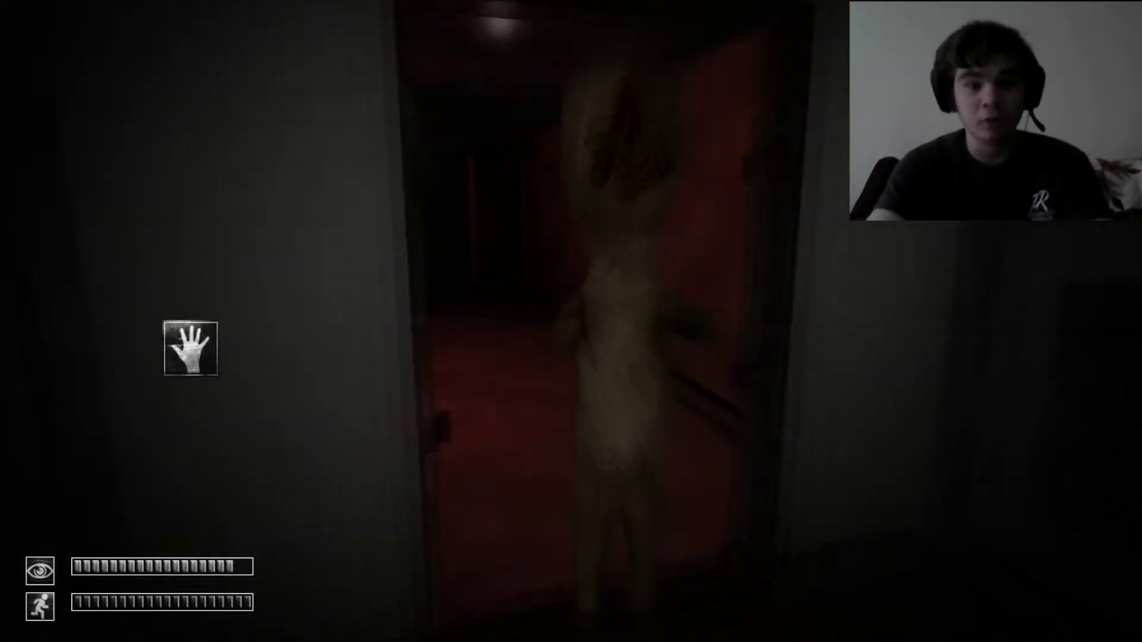
key("s")
key("s")
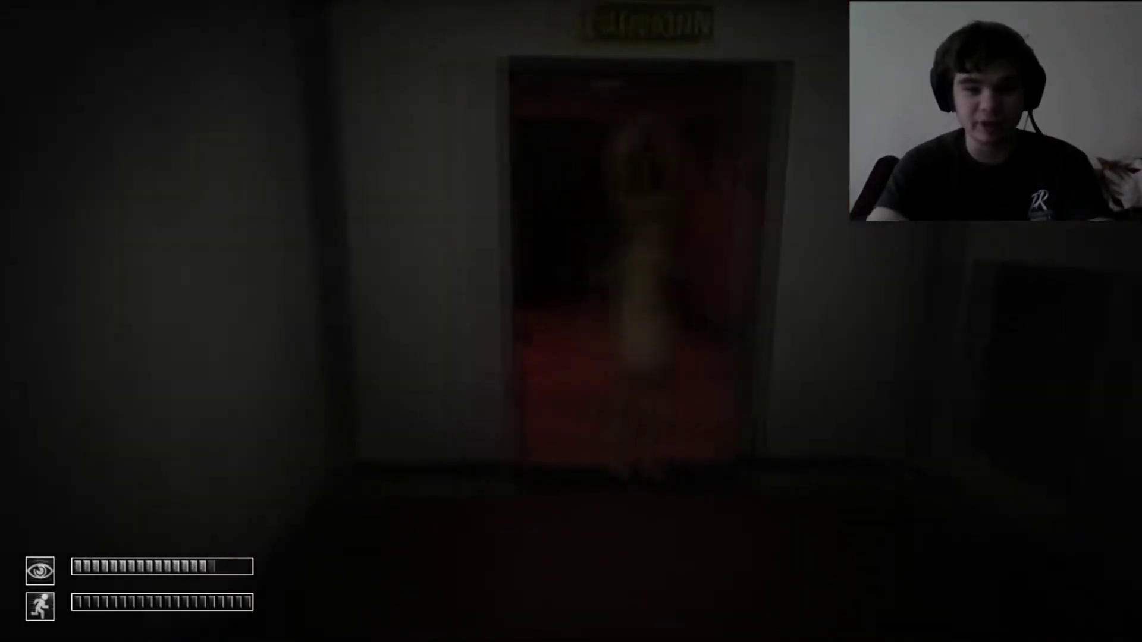
key("s")
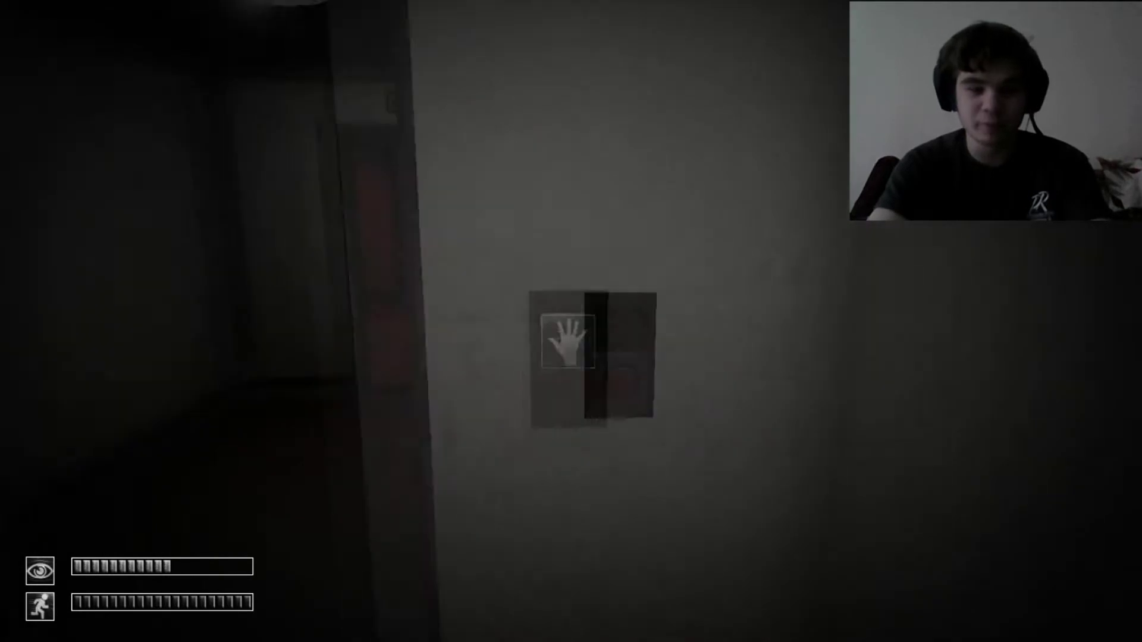
left_click(568, 341)
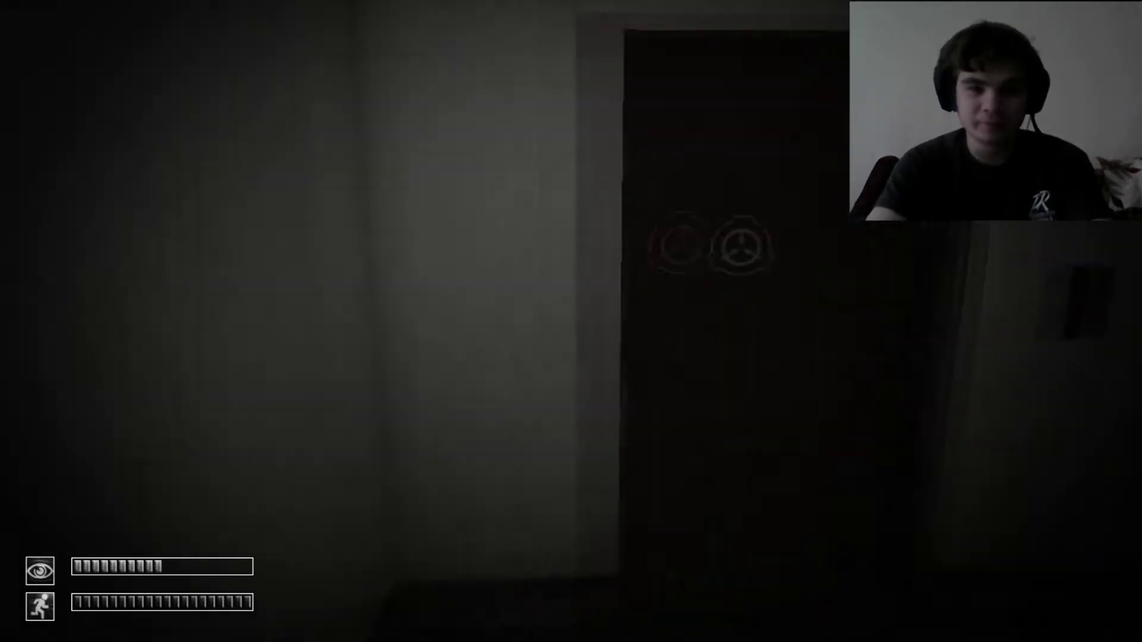
key("s")
key("s")
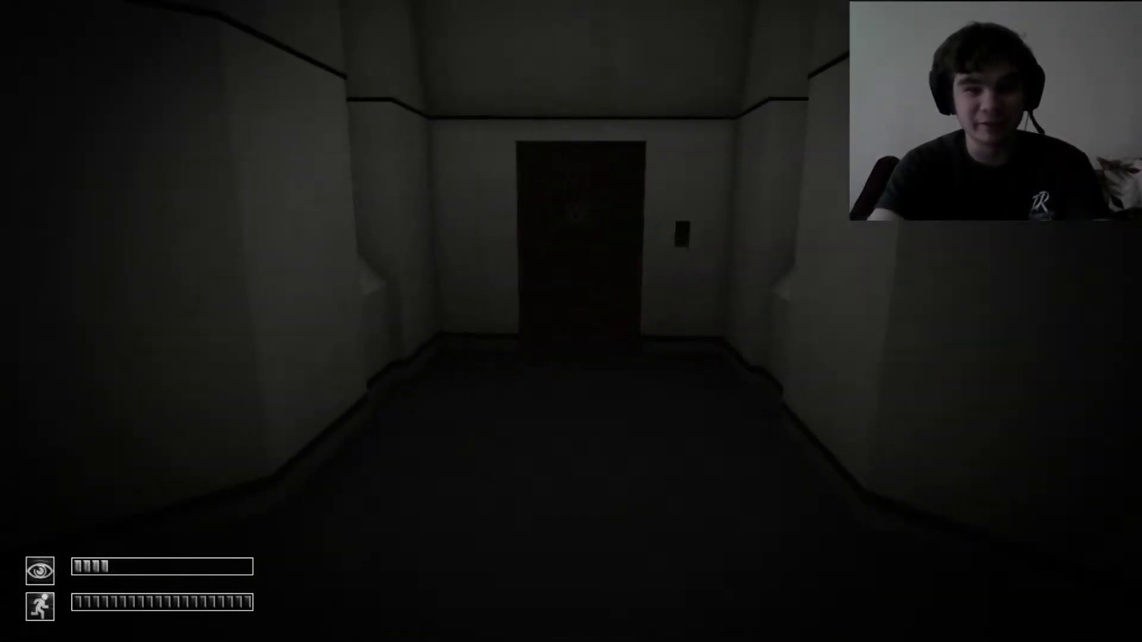
key("s")
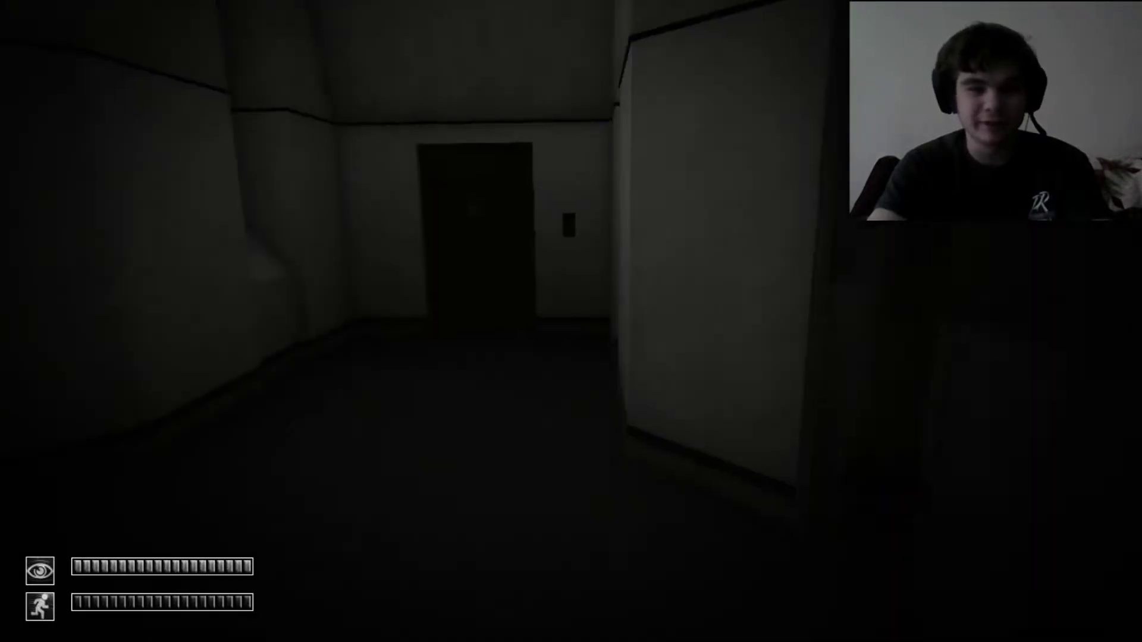
key("w")
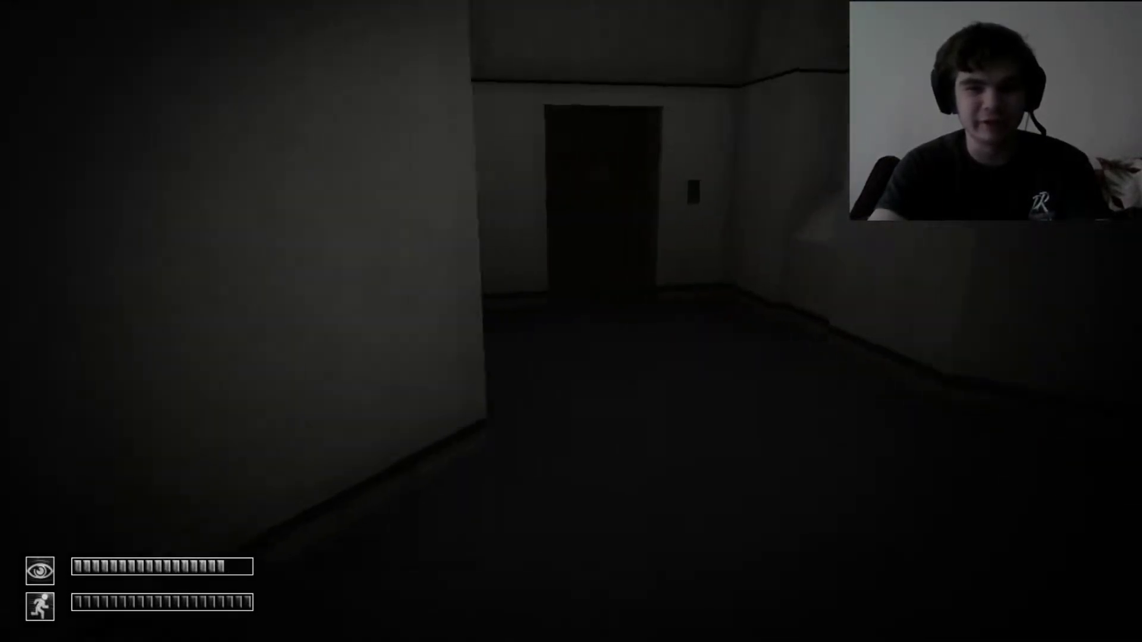
key("w")
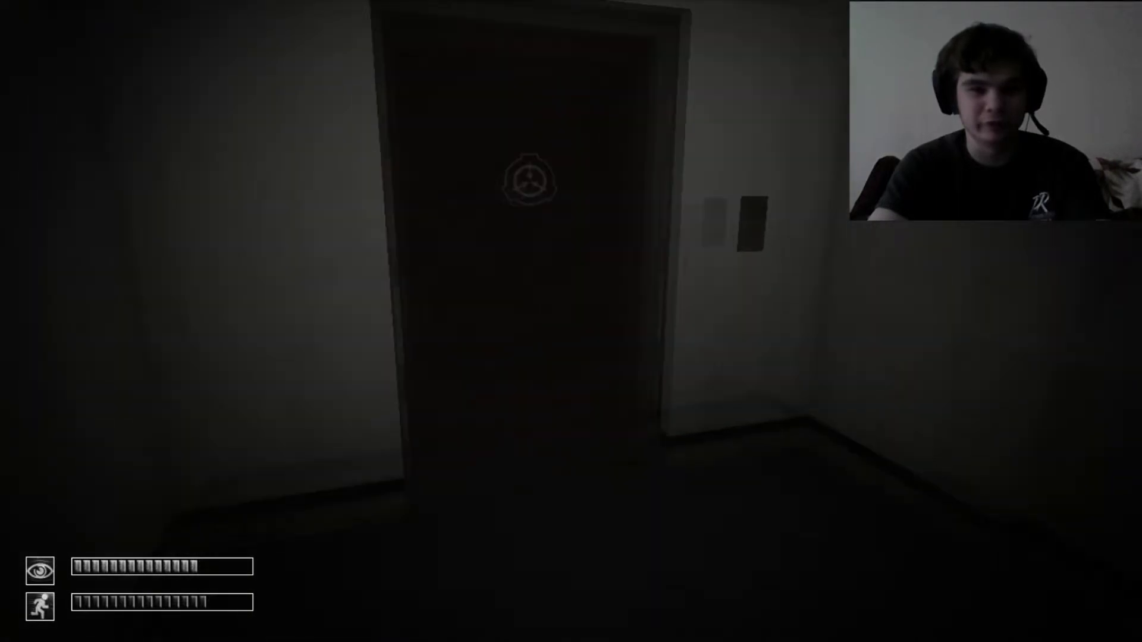
key("w")
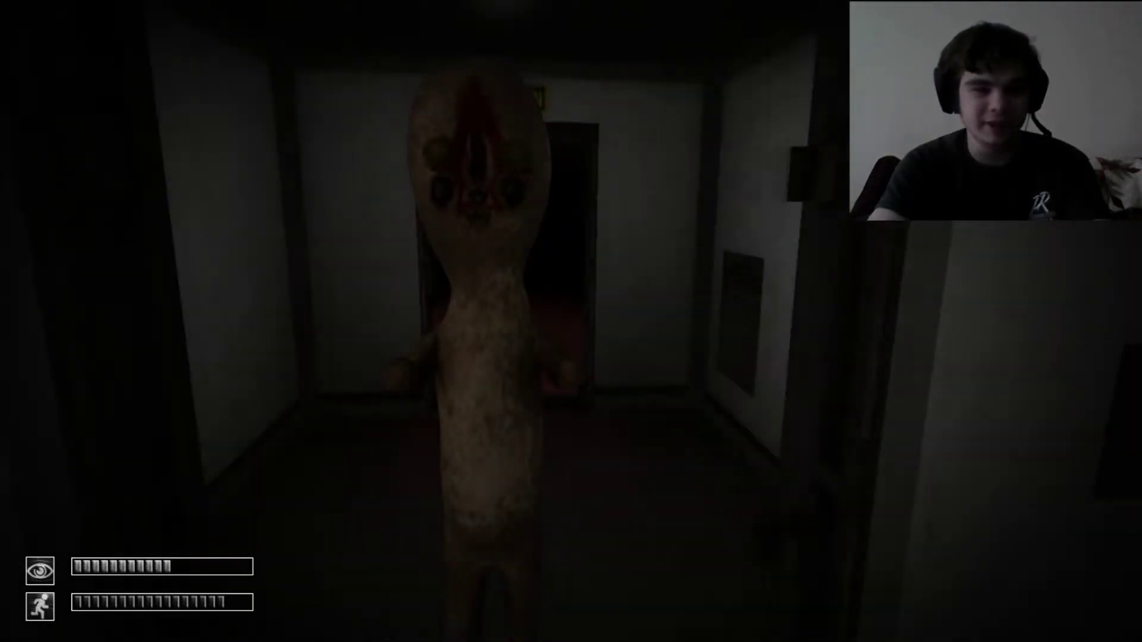
key("w")
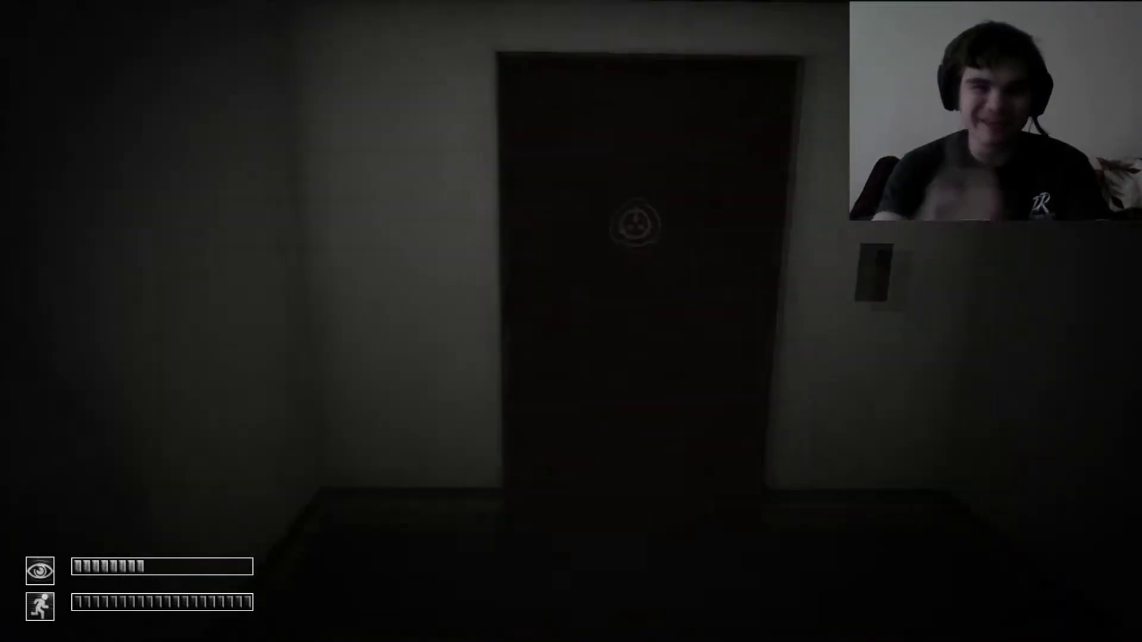
key("w")
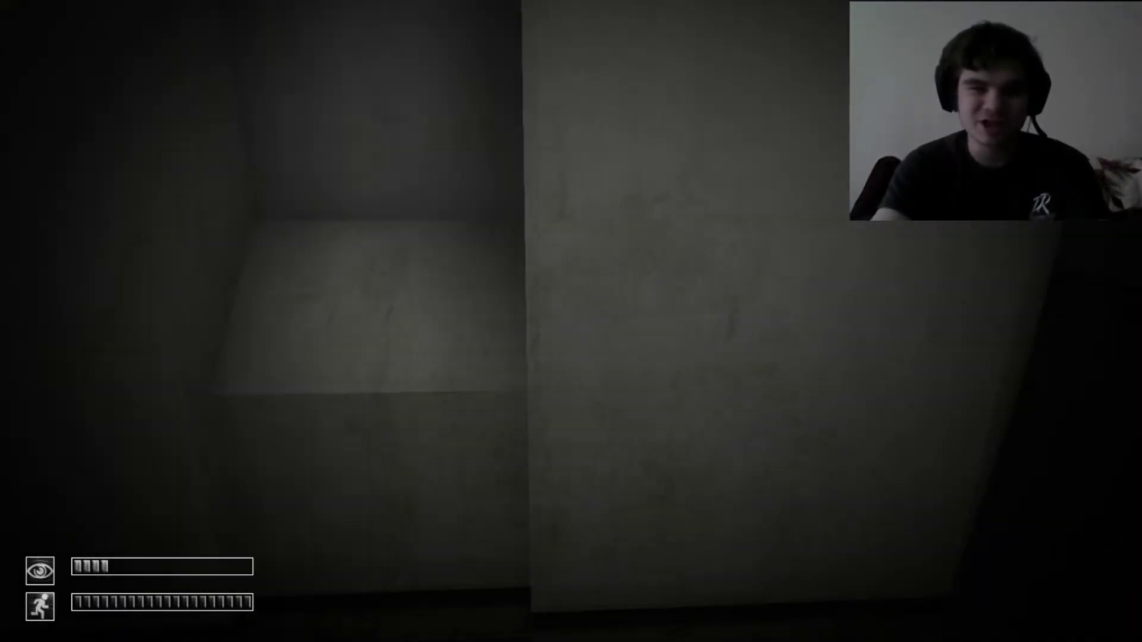
key("w")
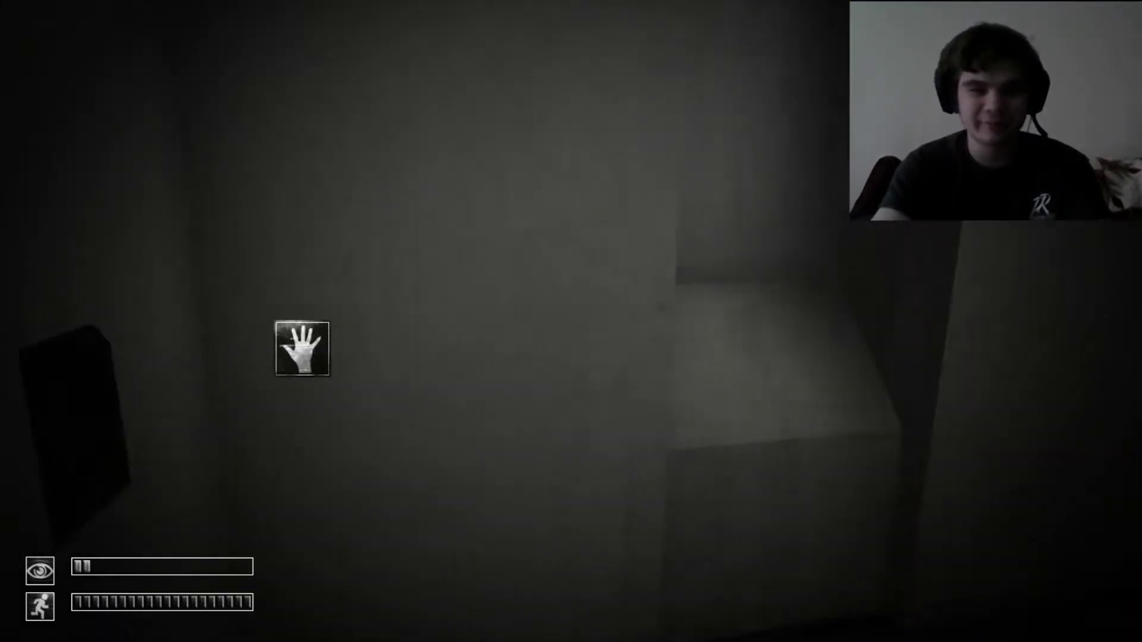
key("w")
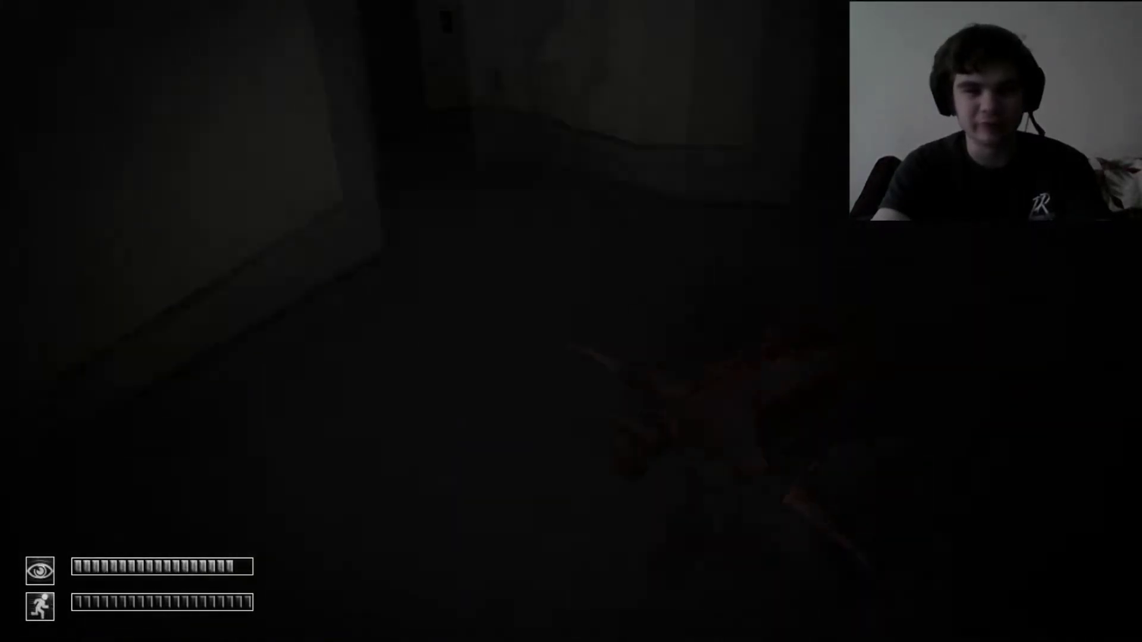
key("w")
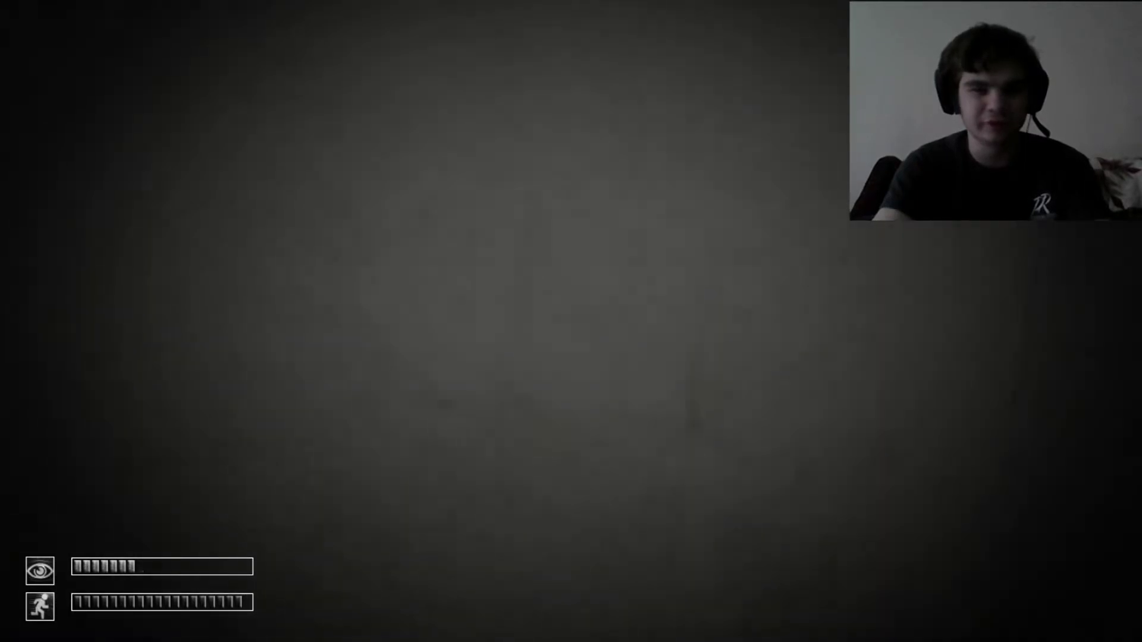
key("w")
key("w")
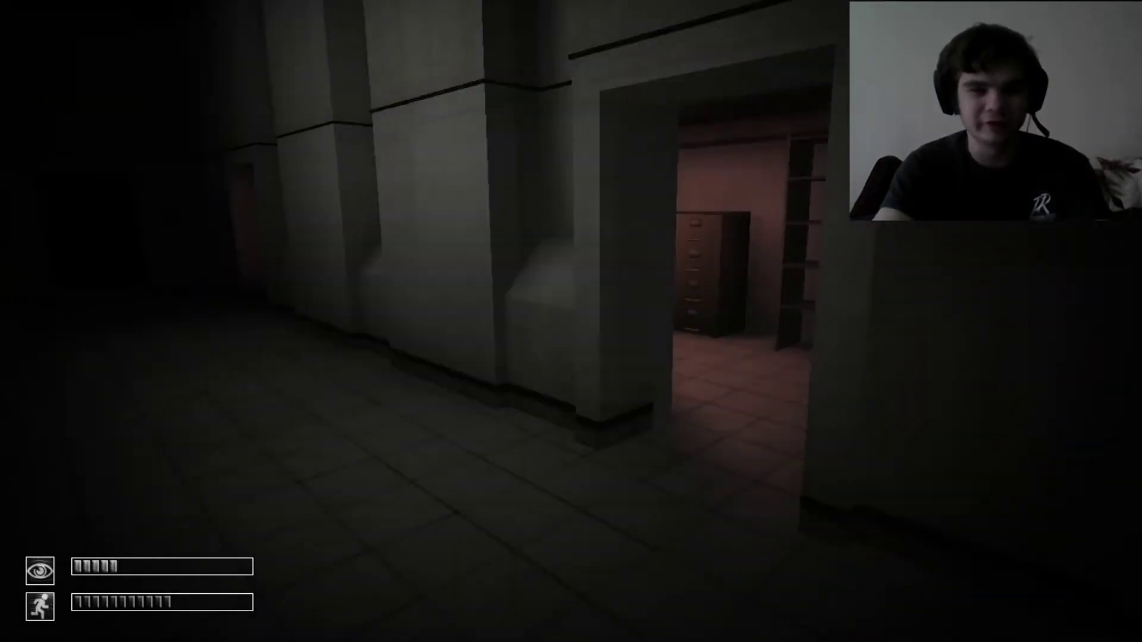
key("w")
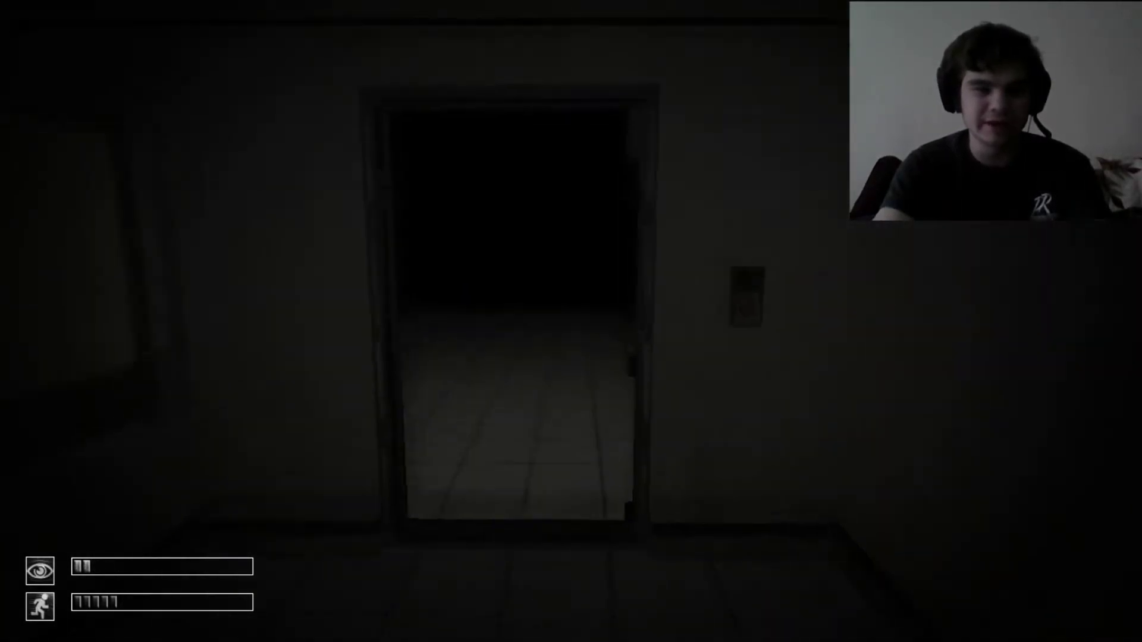
key("w")
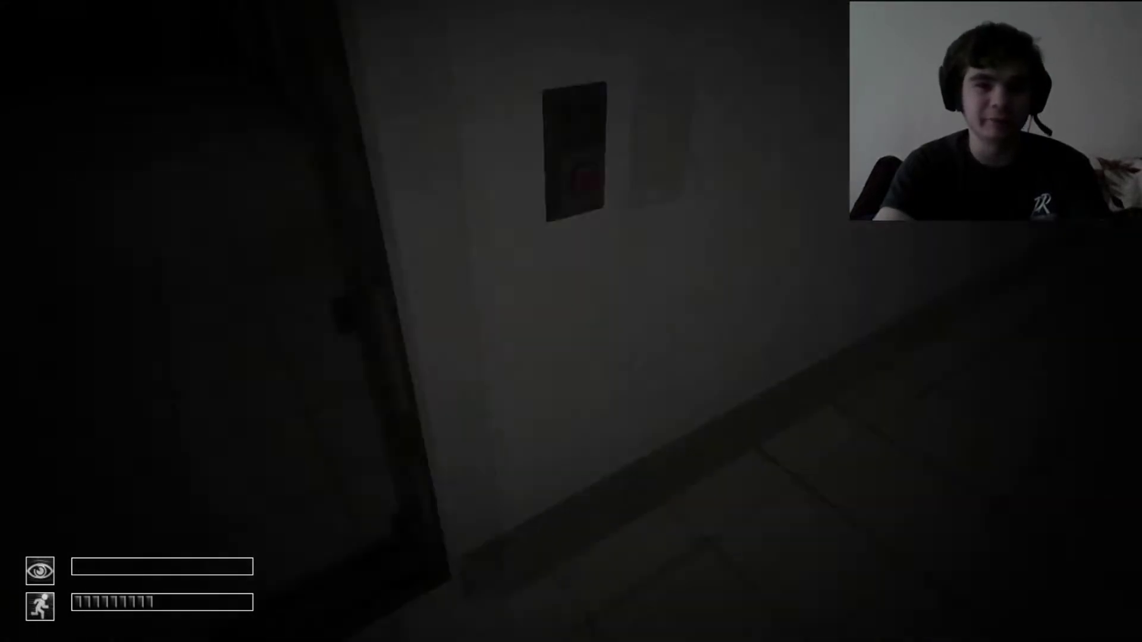
key("shift+w")
key("w")
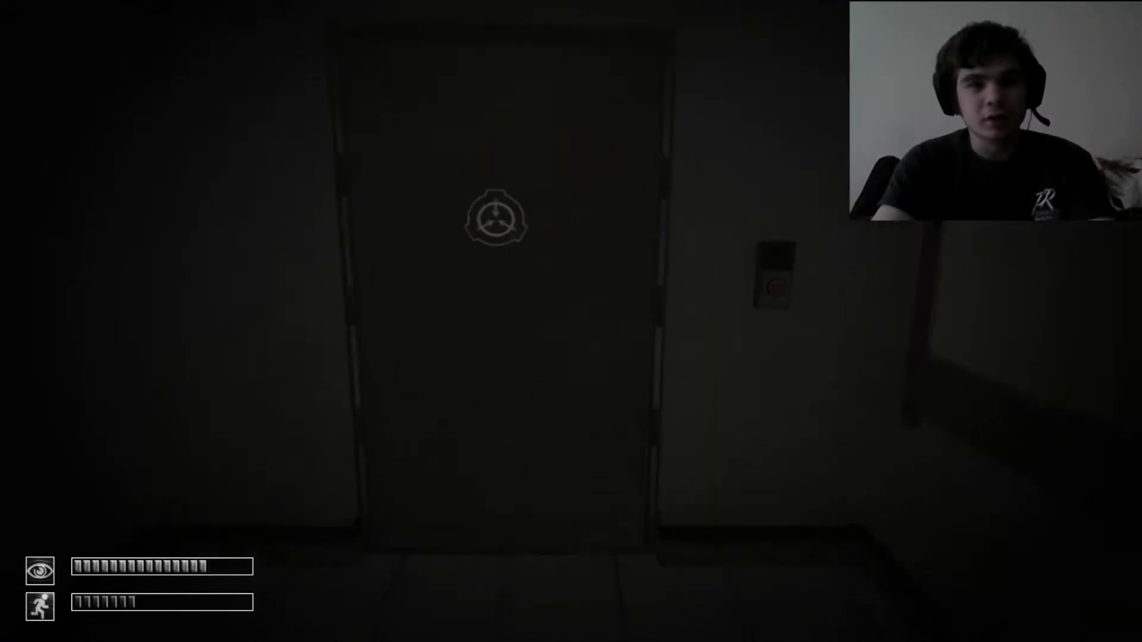
left_click(777, 378)
key("w")
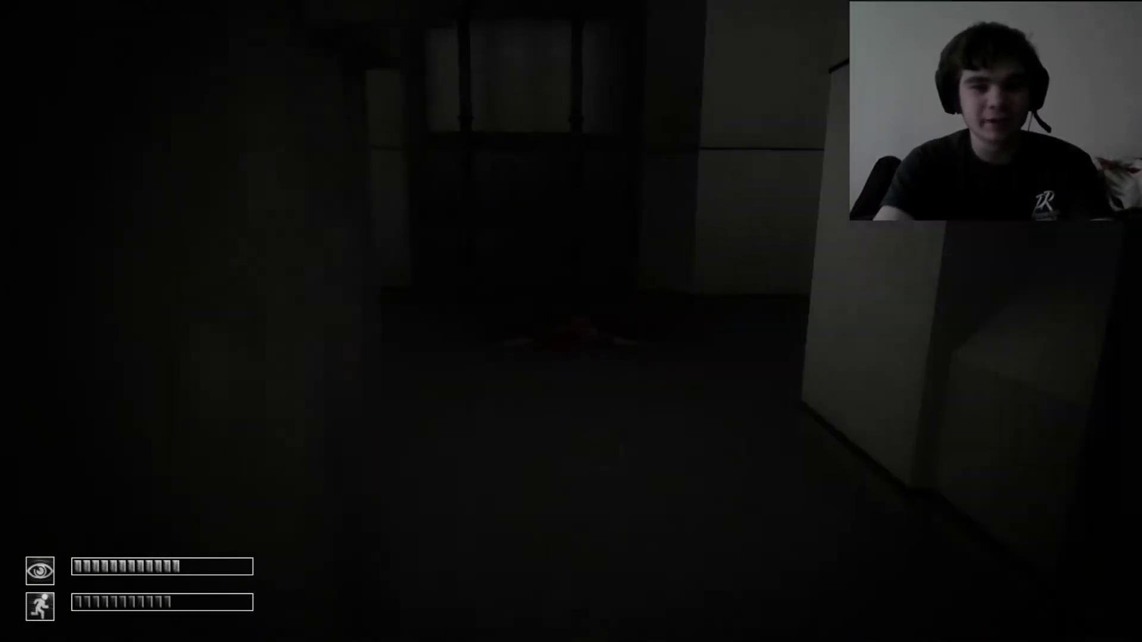
key("shift+w")
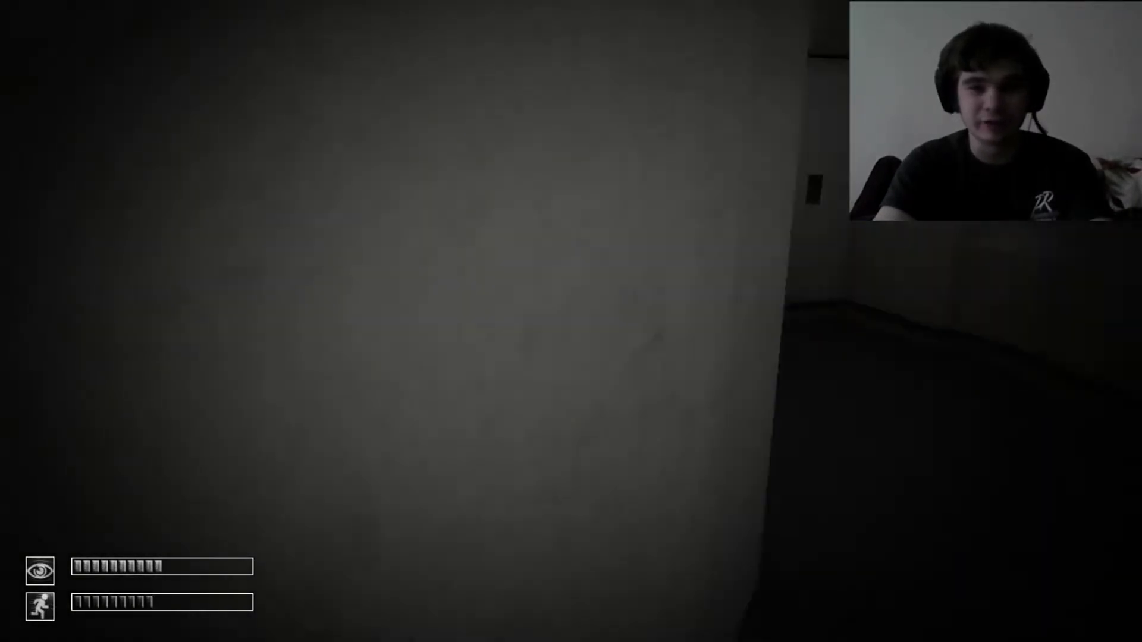
key("w")
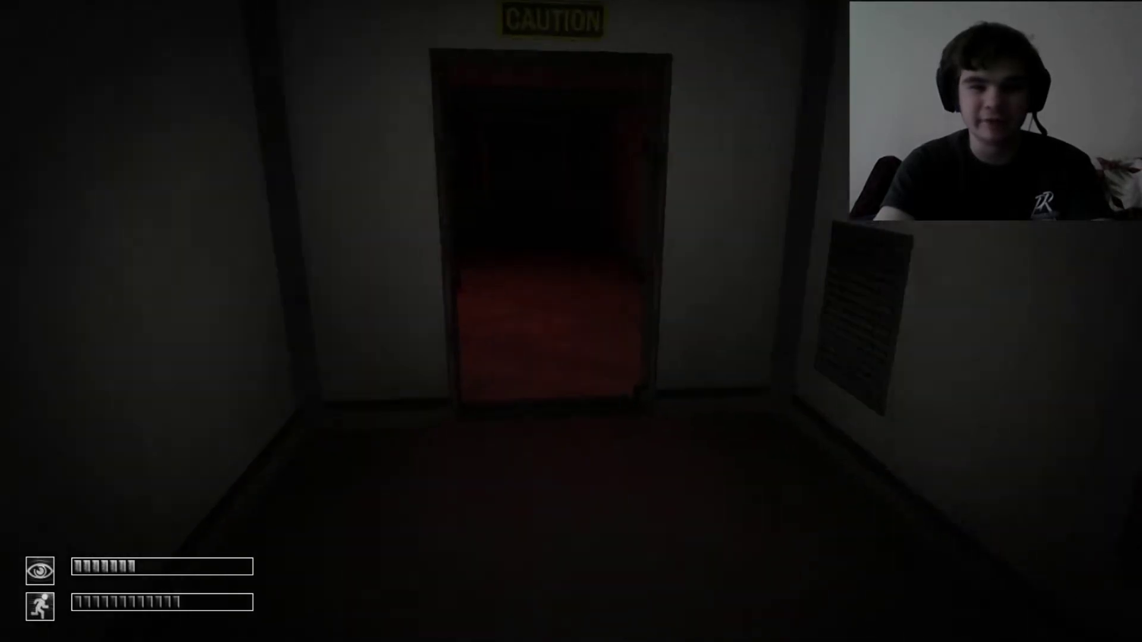
key("w")
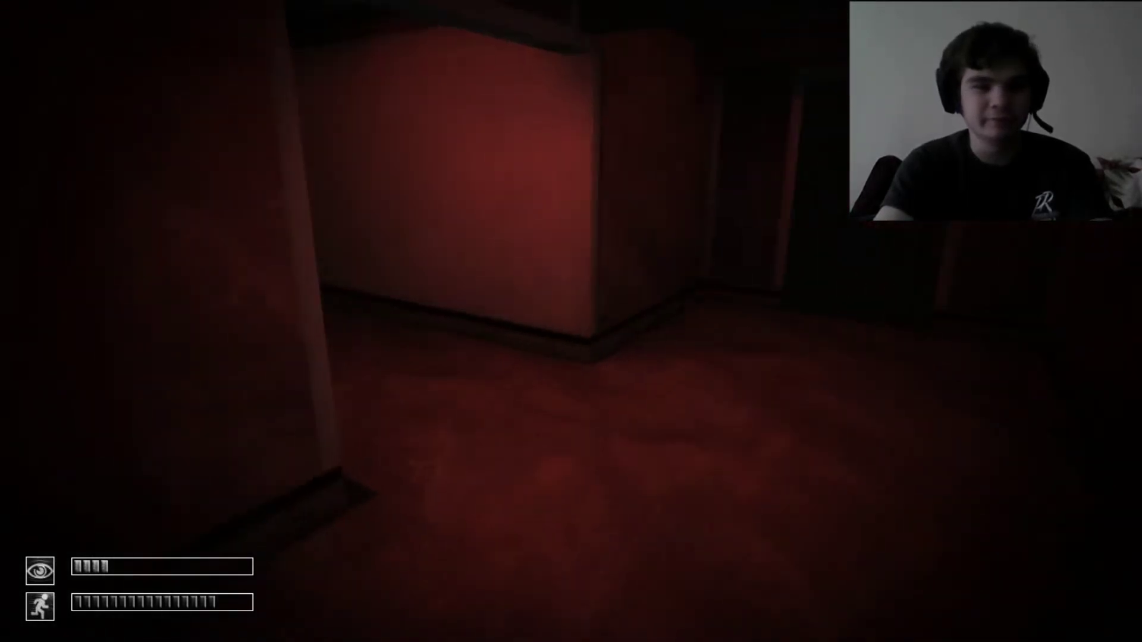
key("w")
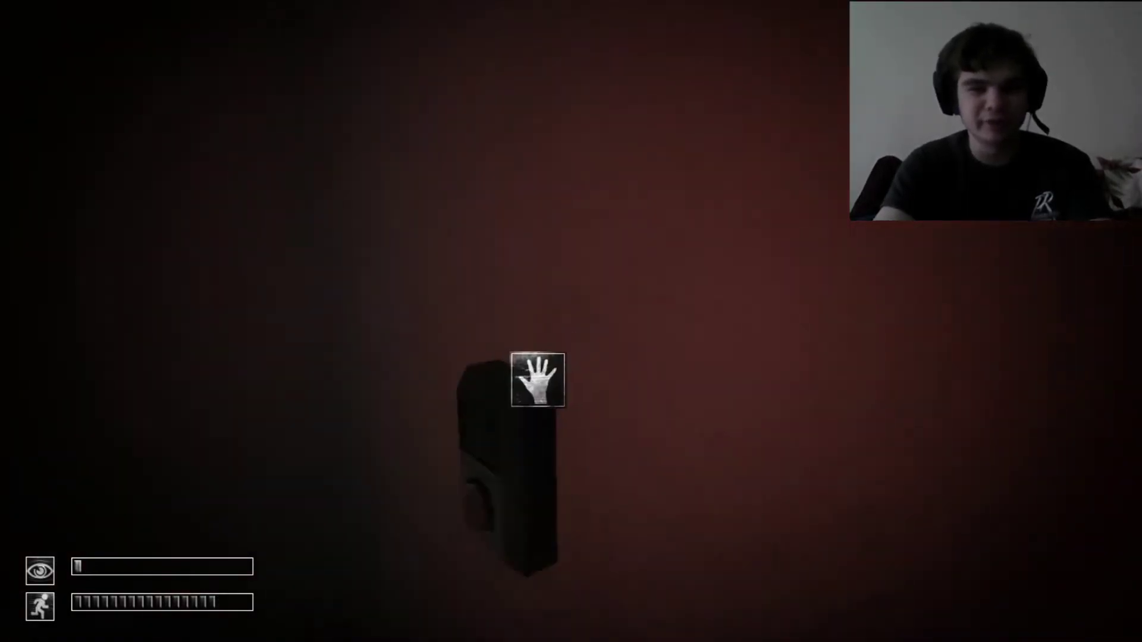
key("w")
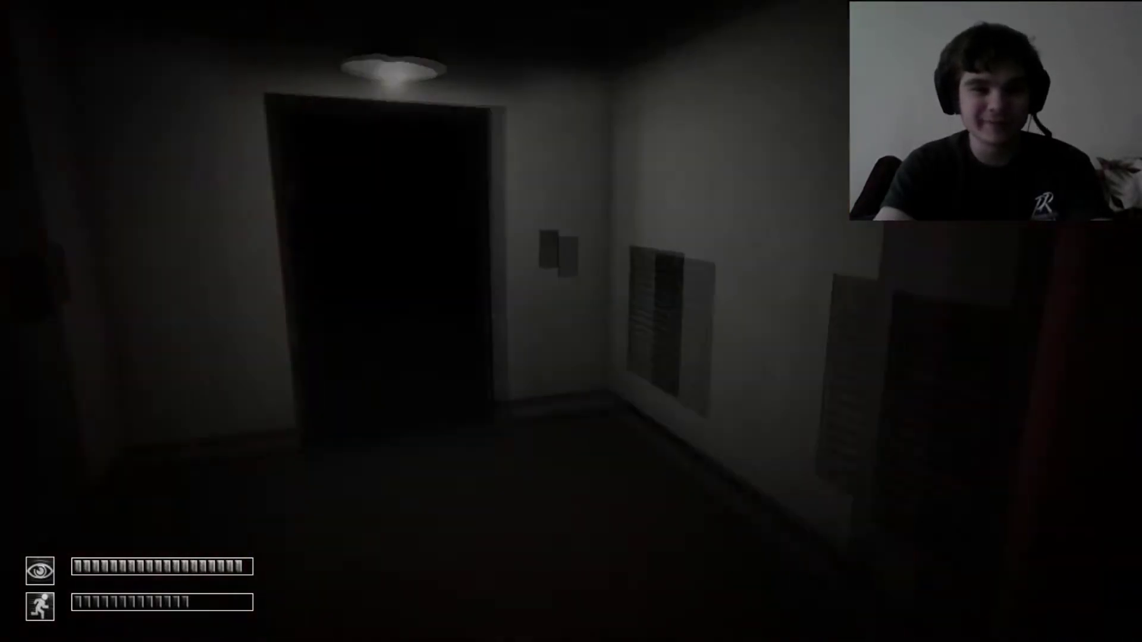
key("w")
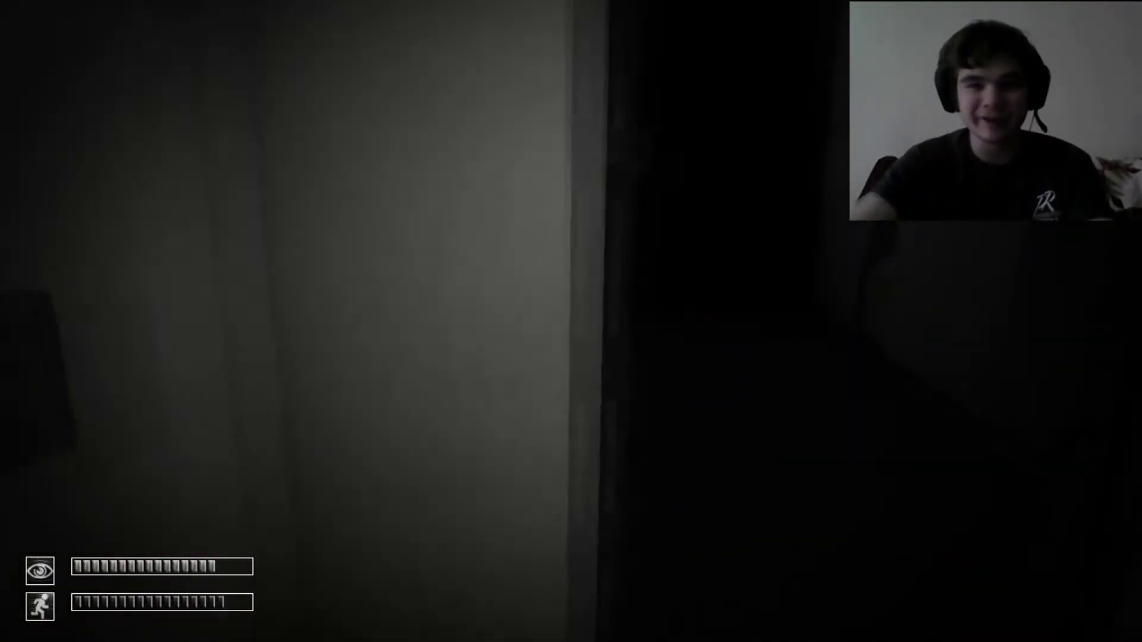
key("w")
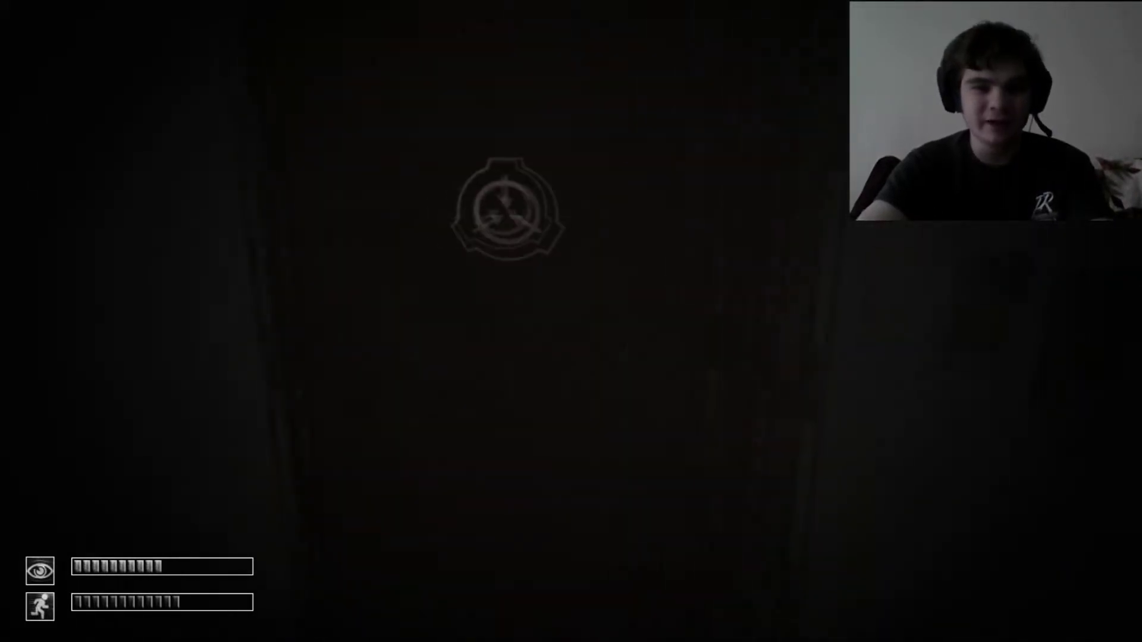
key("w")
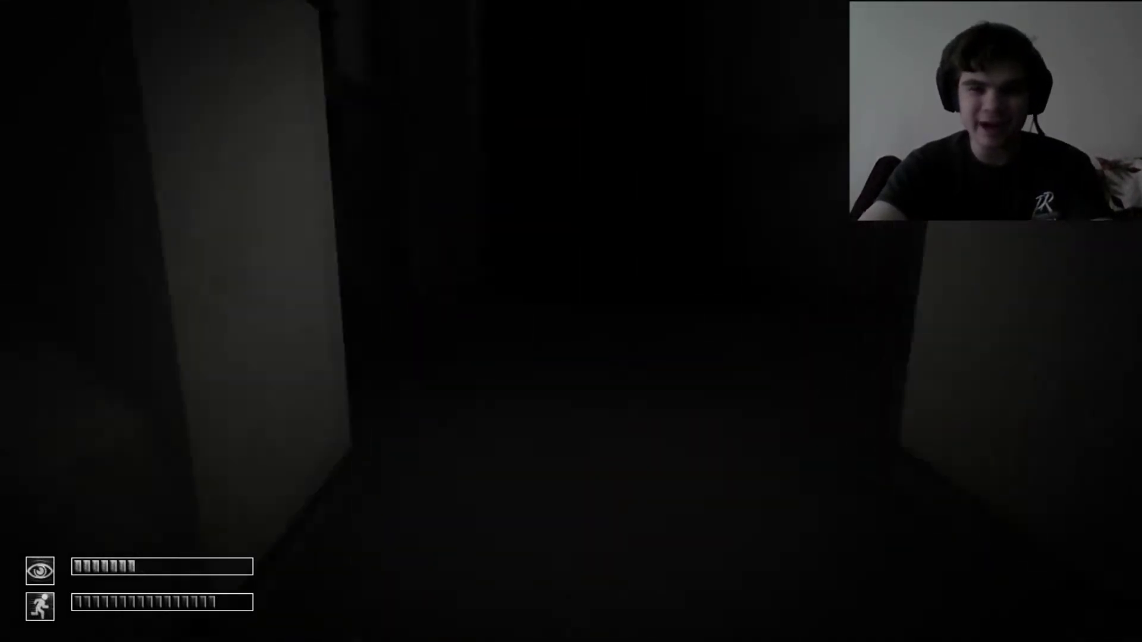
key("shift+w")
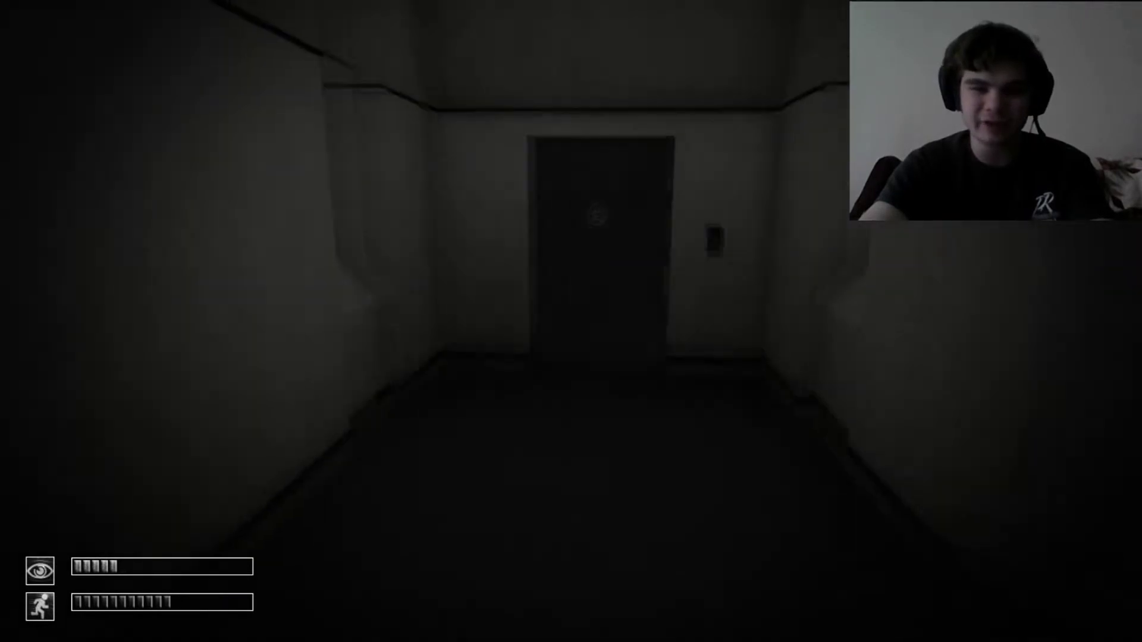
key("w")
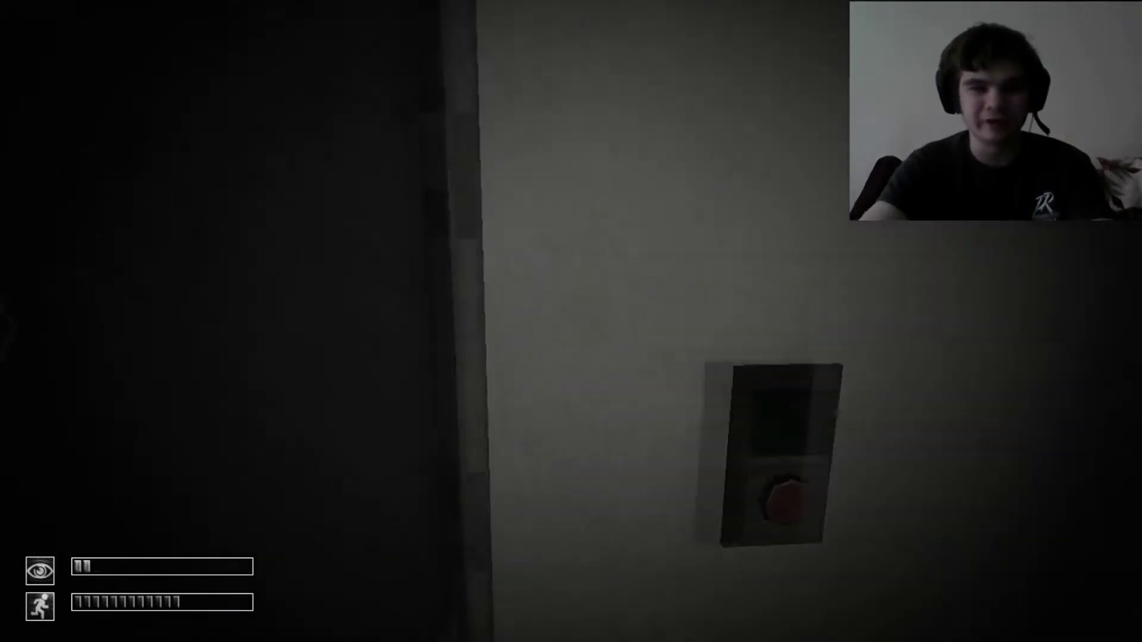
key("w")
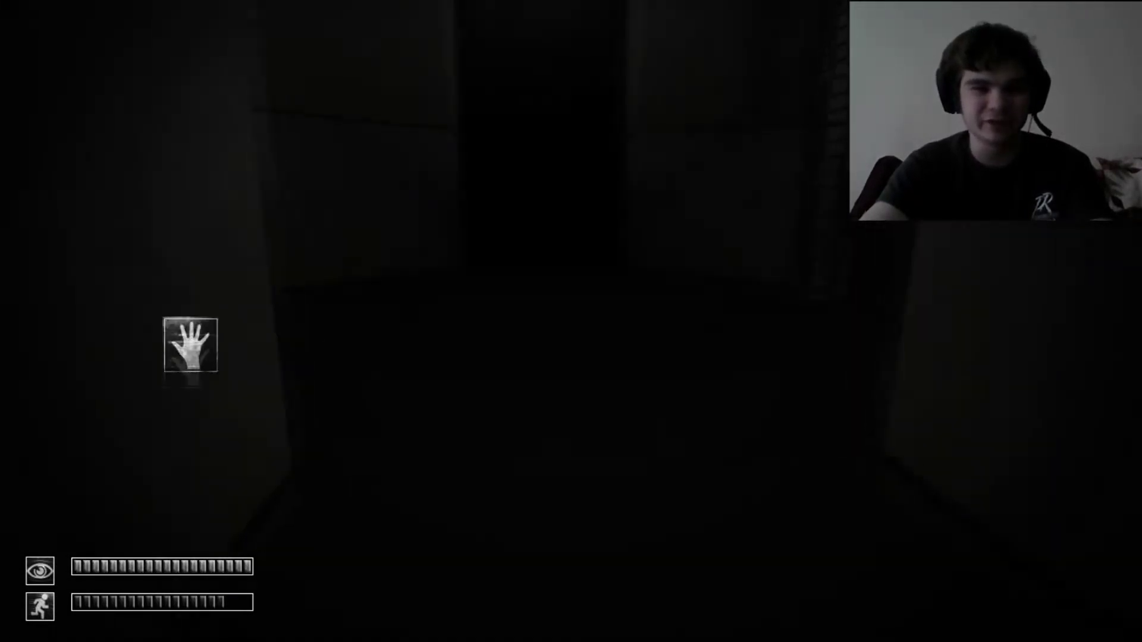
key("shift+w")
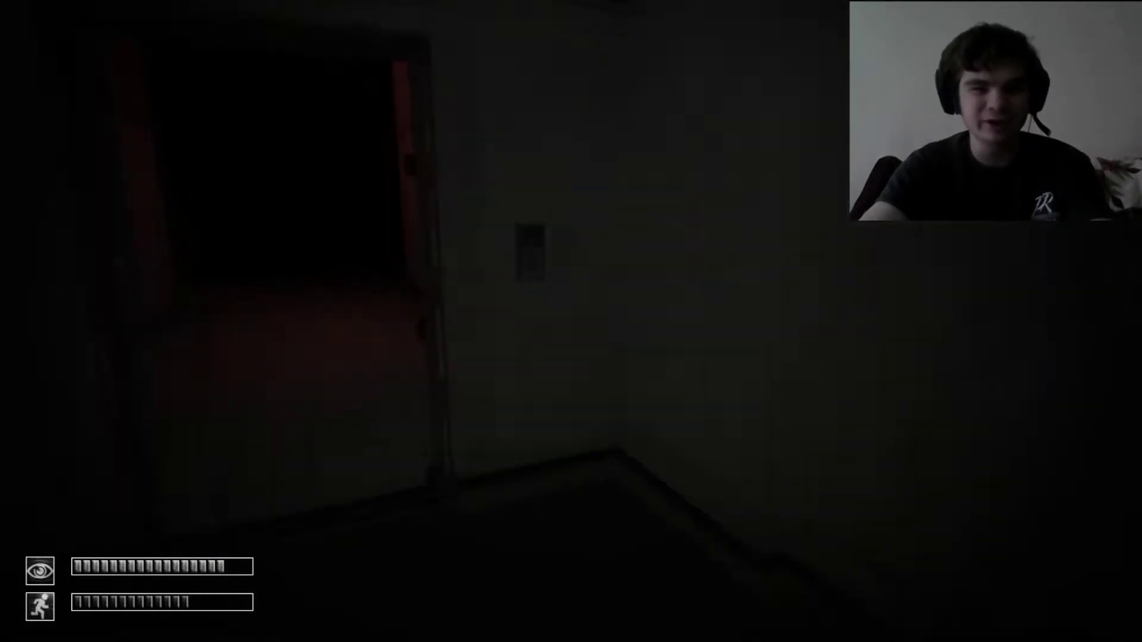
key("shift+w")
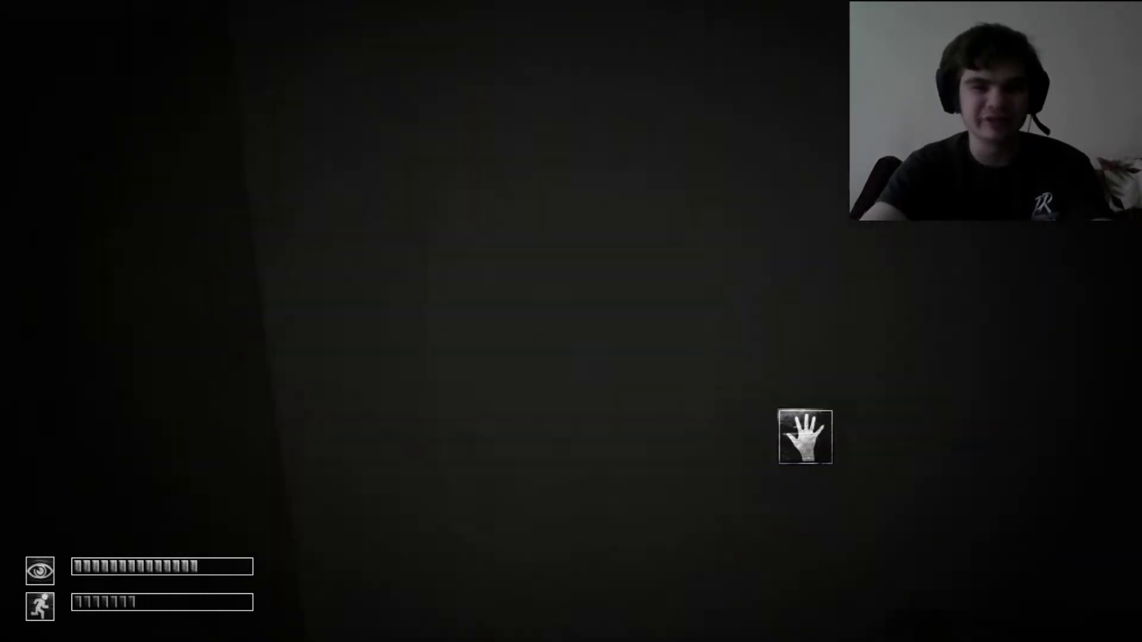
key("w")
key("shift+w")
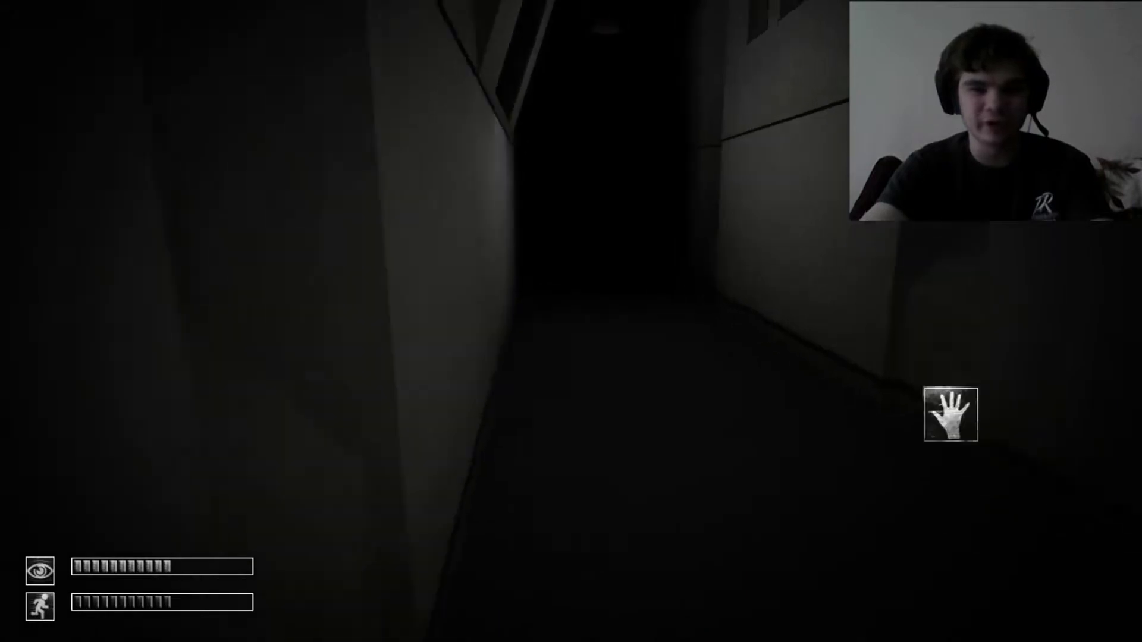
key("shift+w")
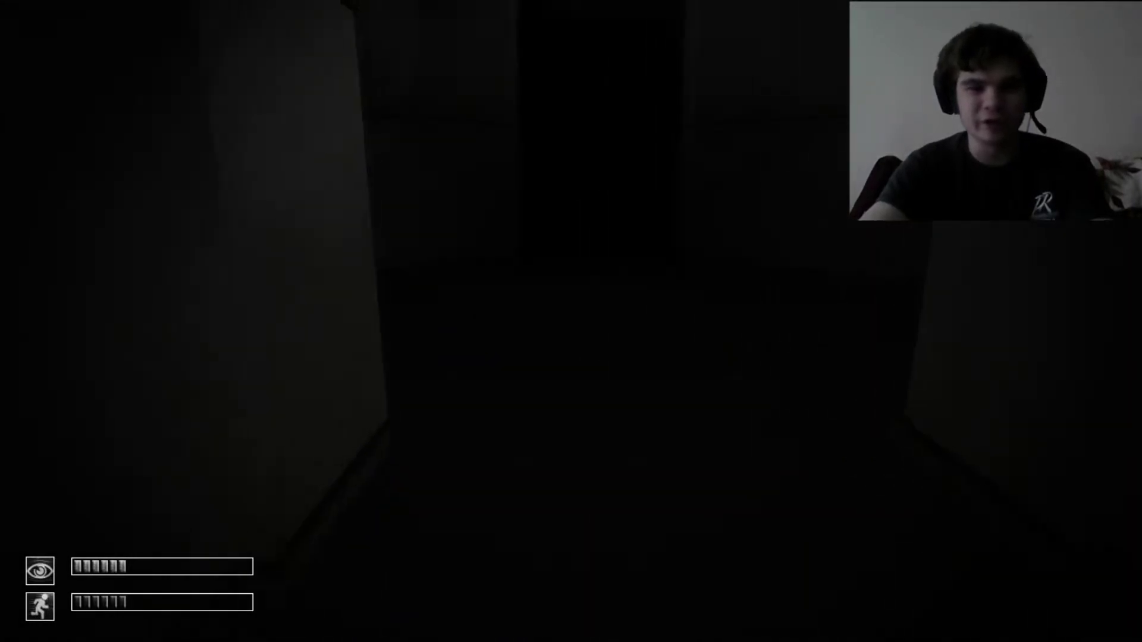
key("shift+w")
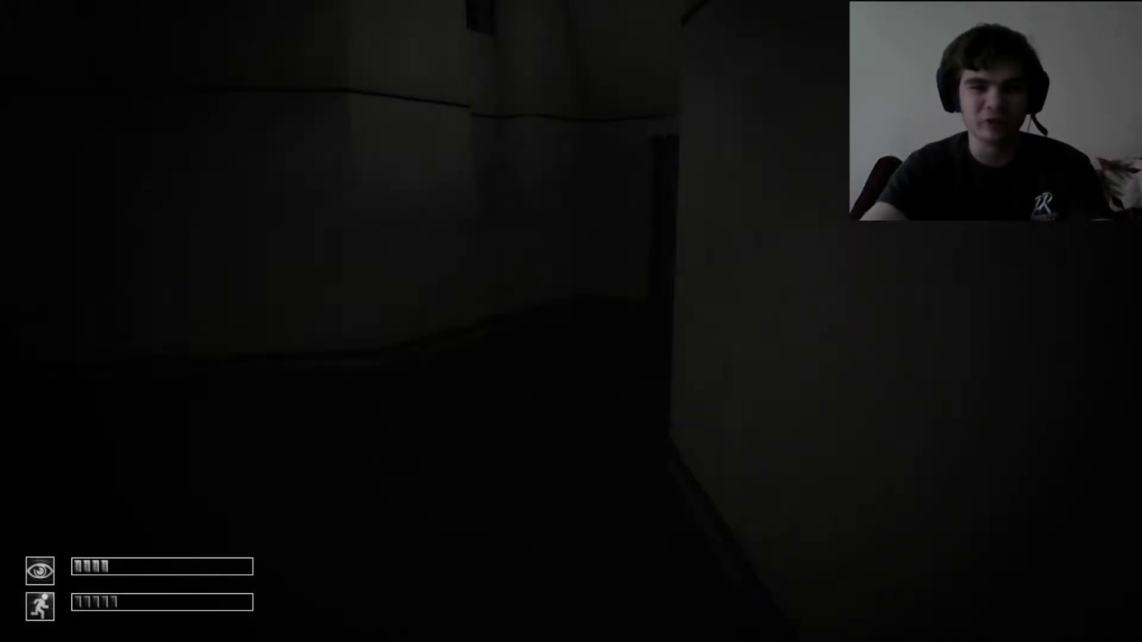
key("w")
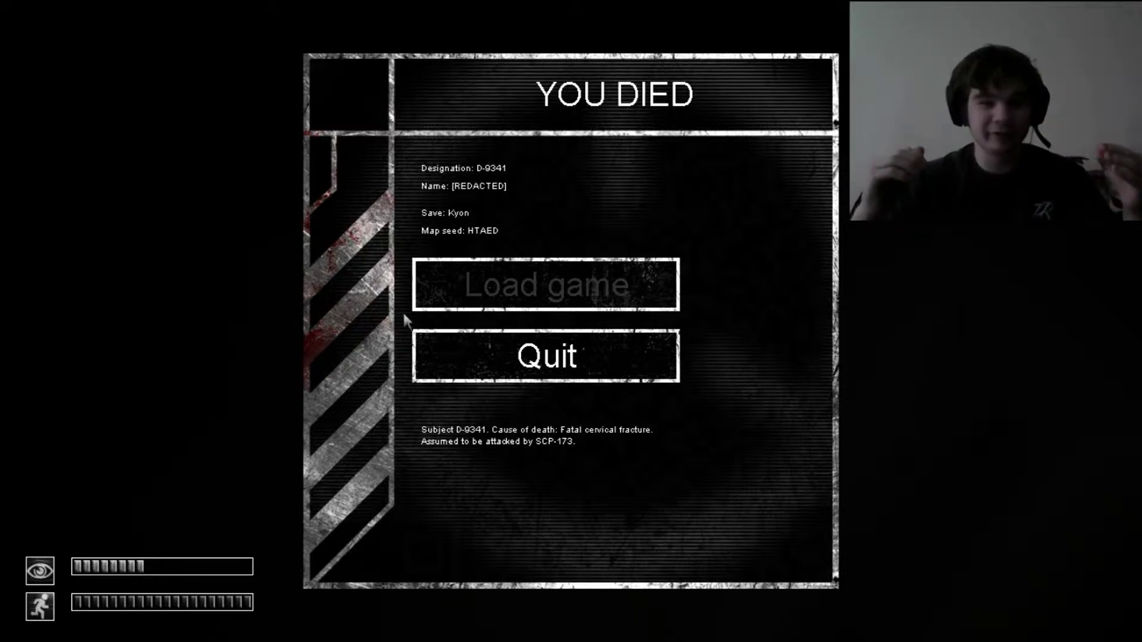
left_click(551, 379)
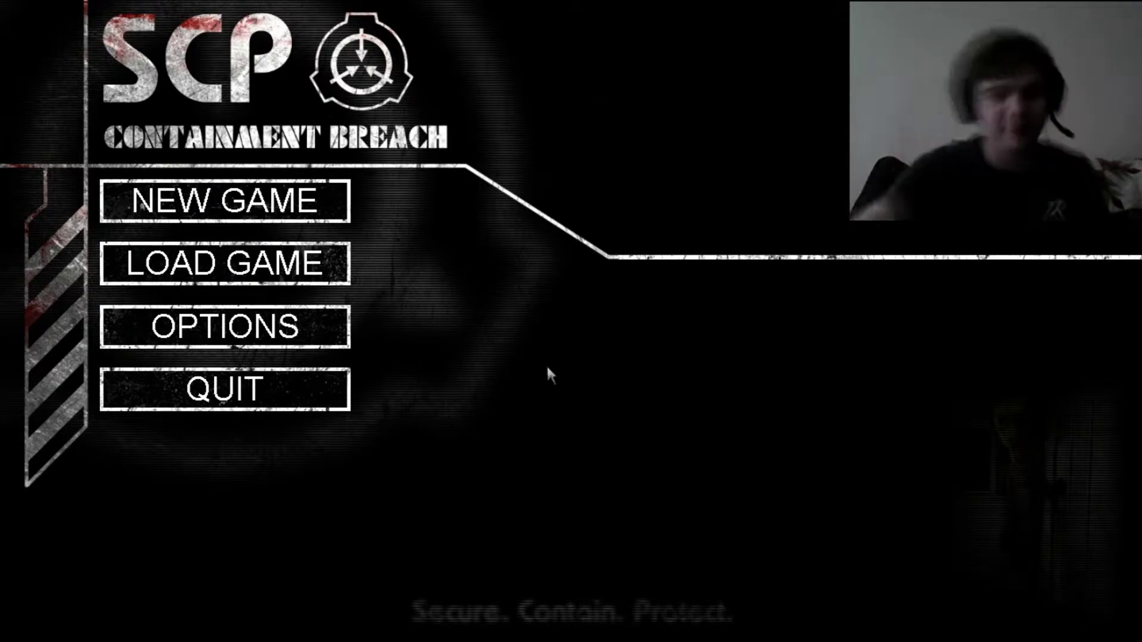
left_click(225, 201)
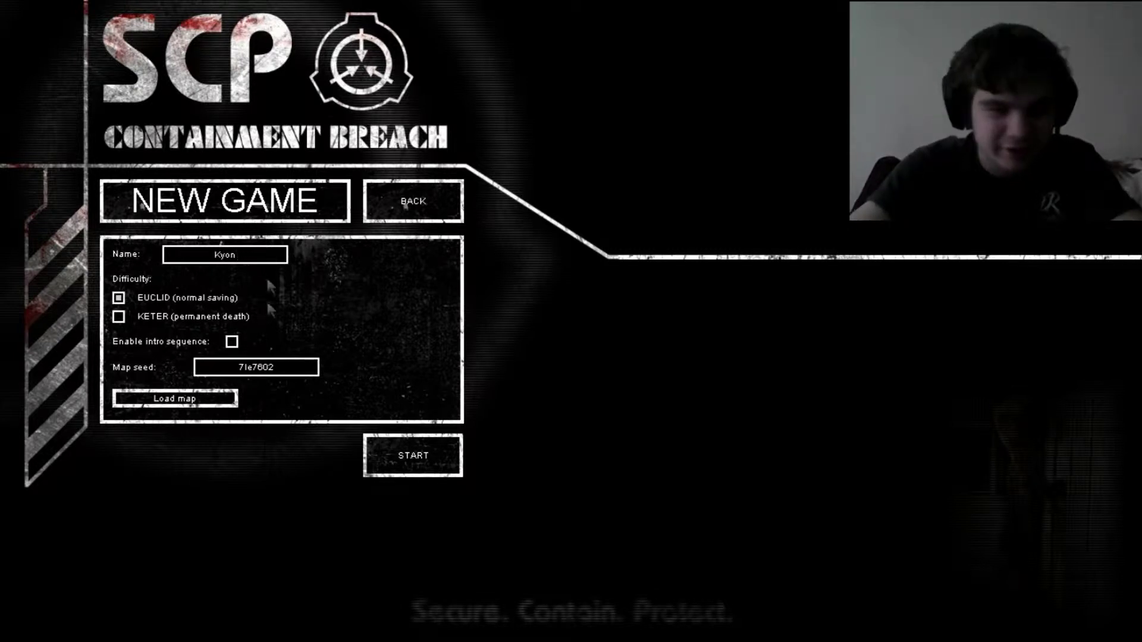
left_click(389, 447)
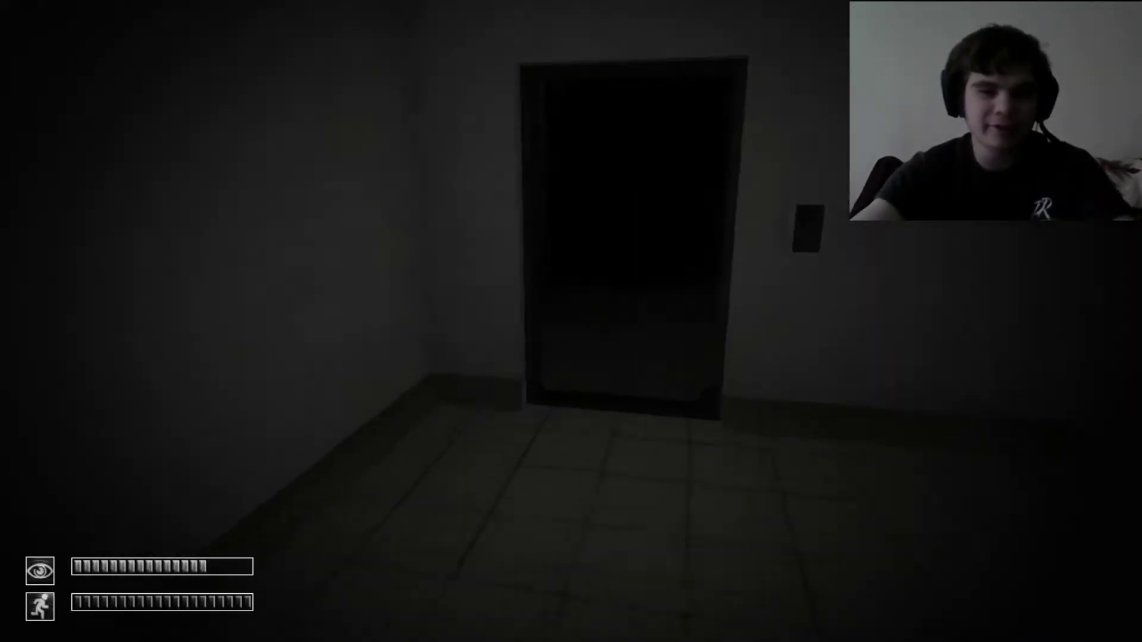
key("w")
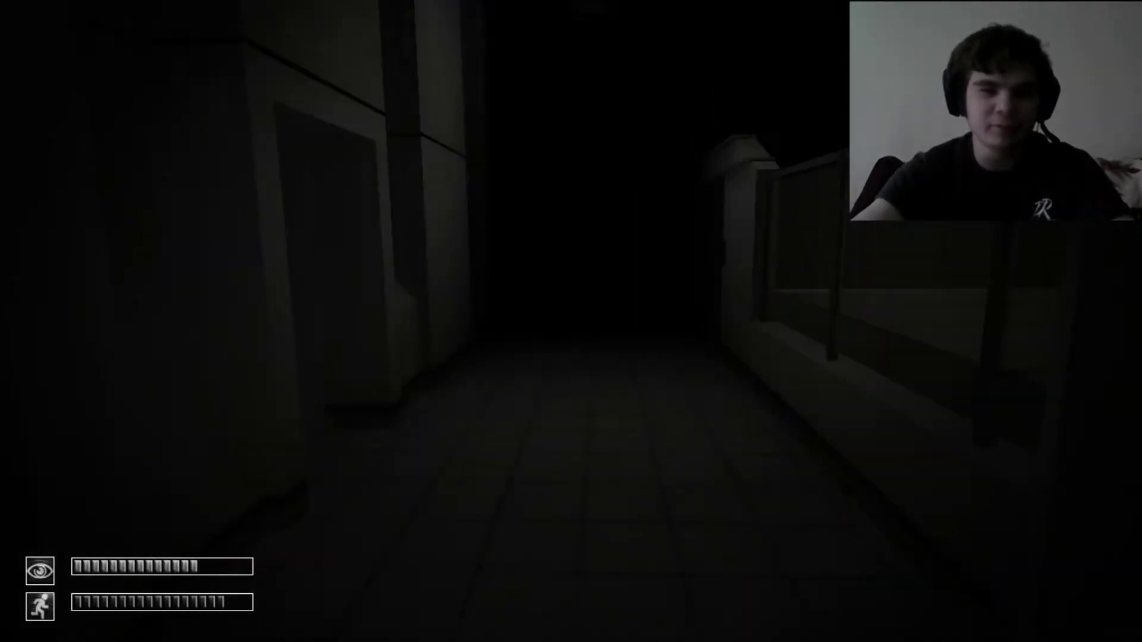
key("w")
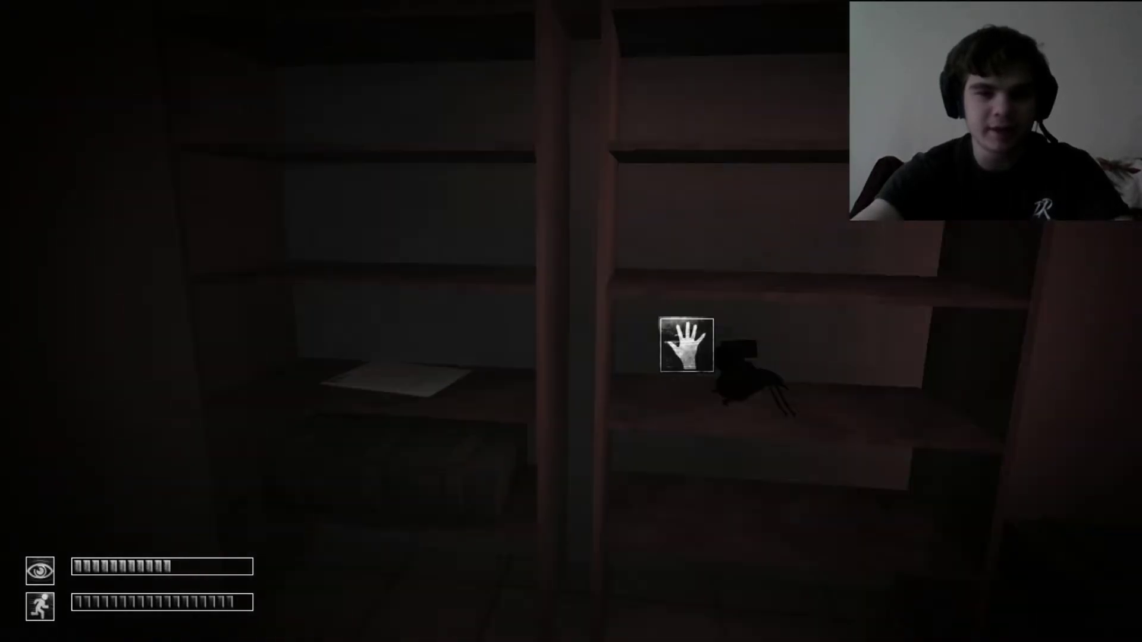
key("w")
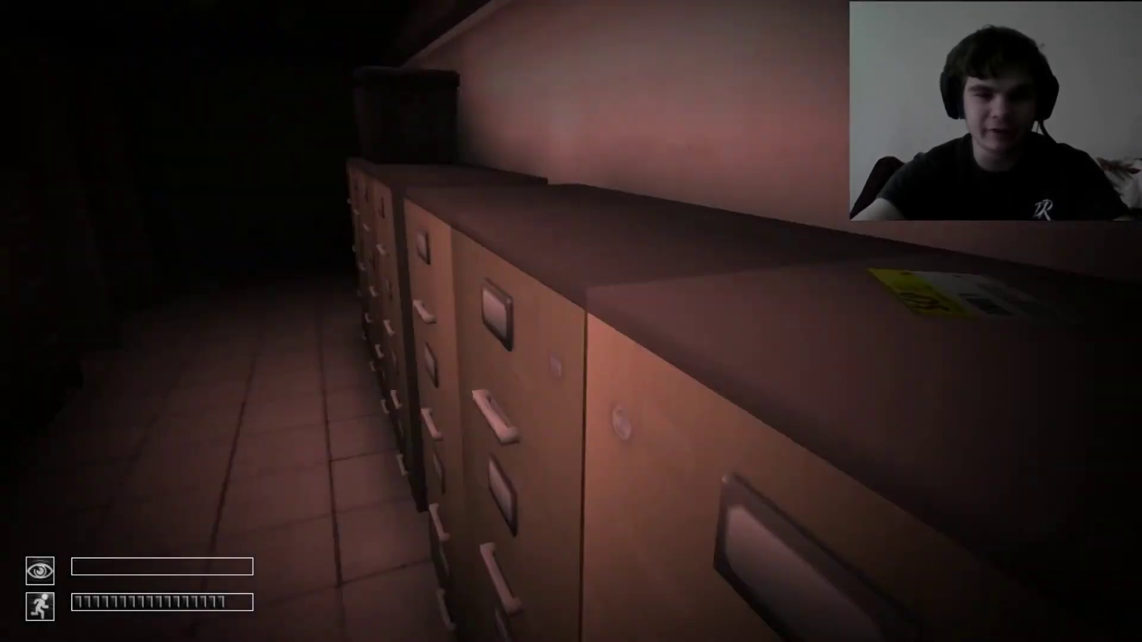
key("w")
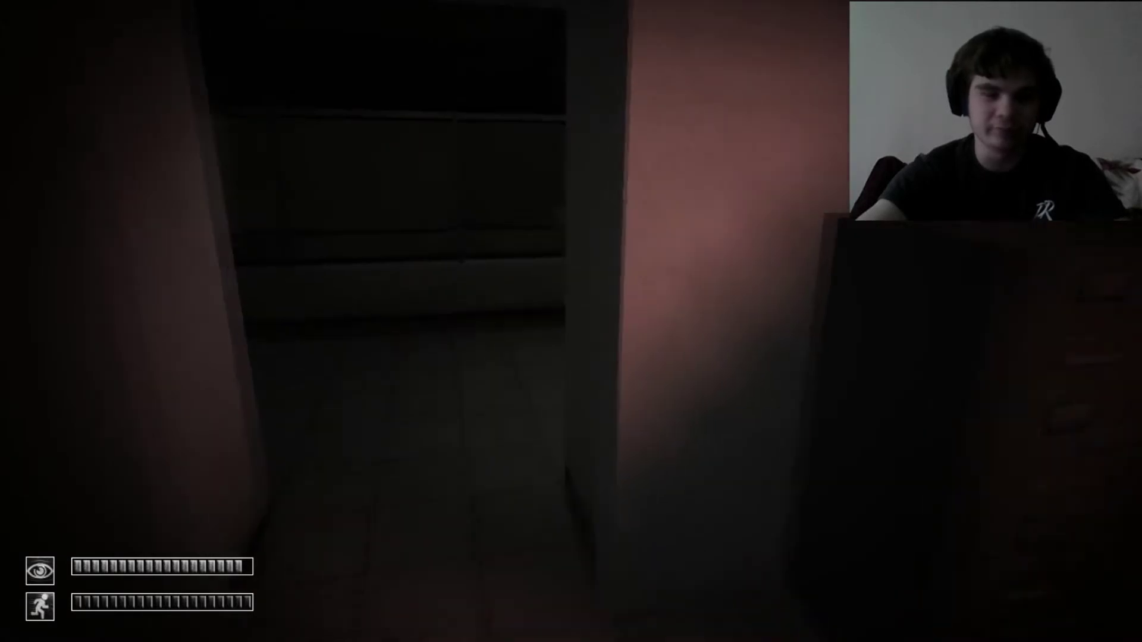
key("w")
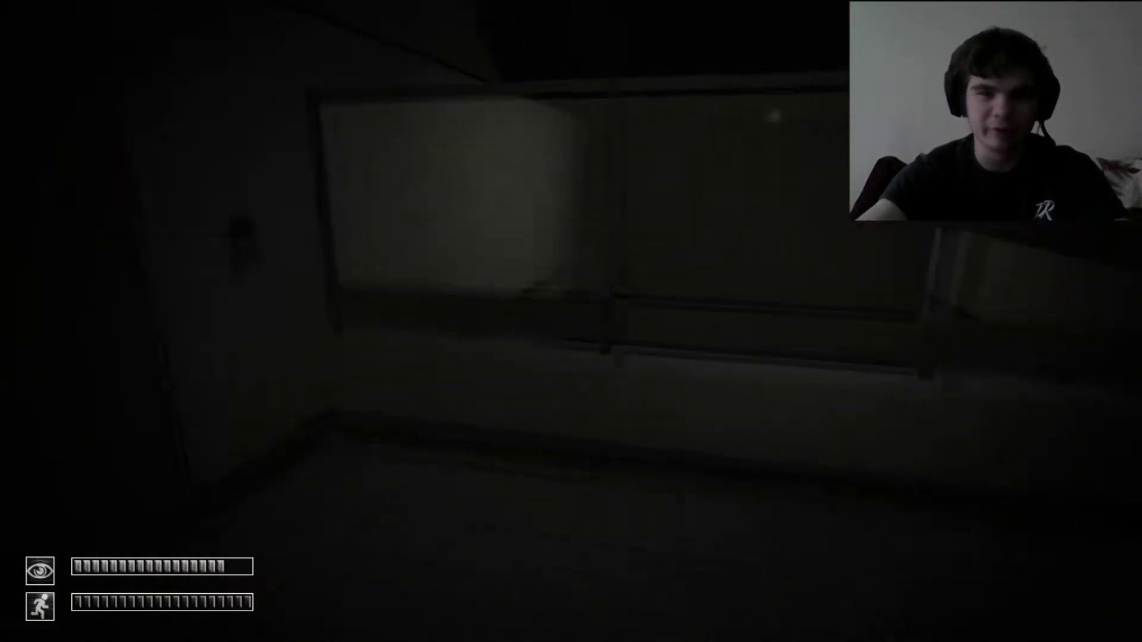
key("w")
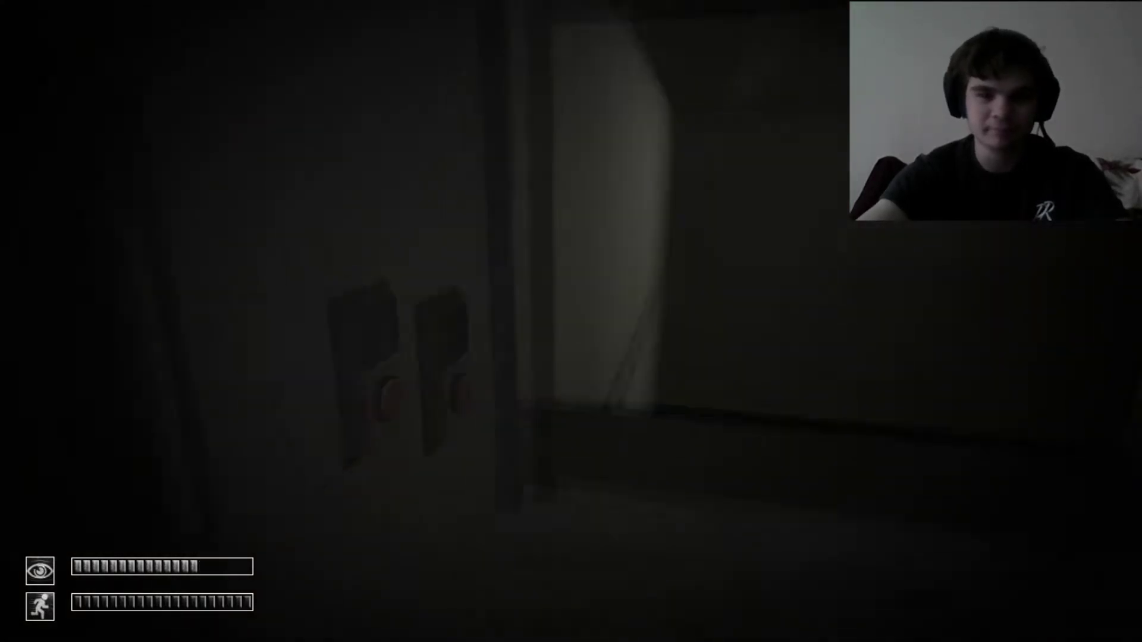
key("w")
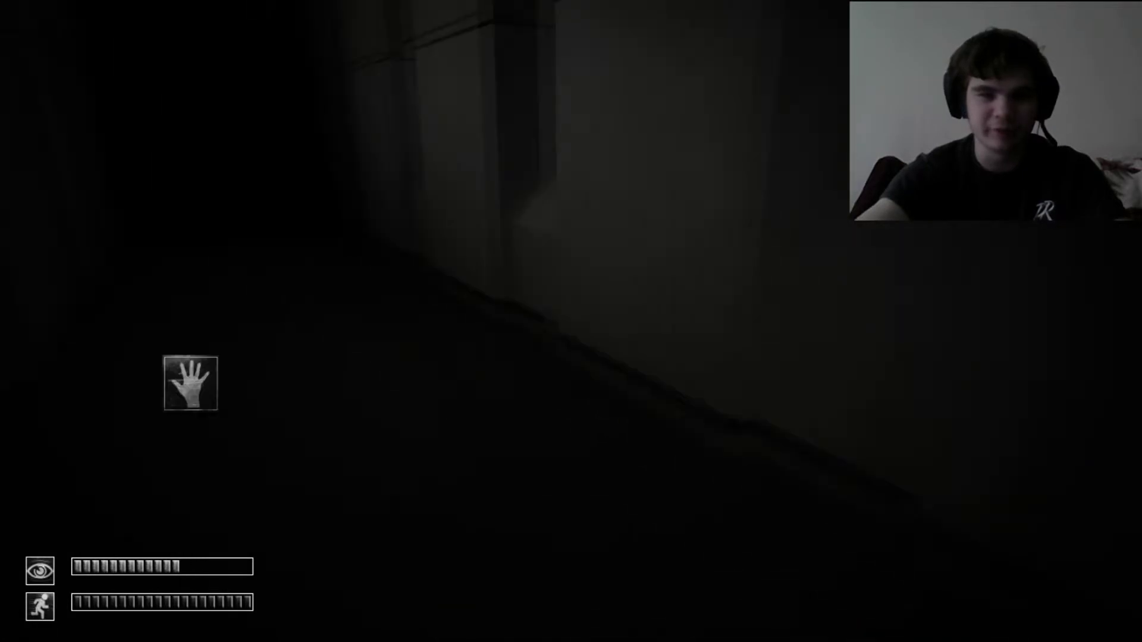
key("w")
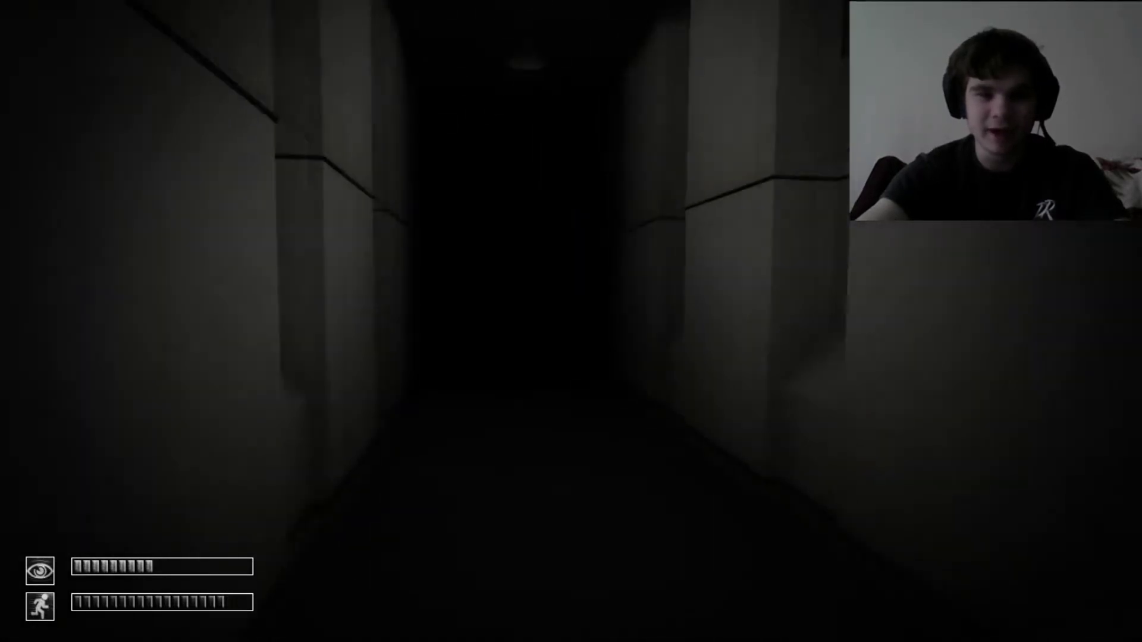
key("w")
key("w")
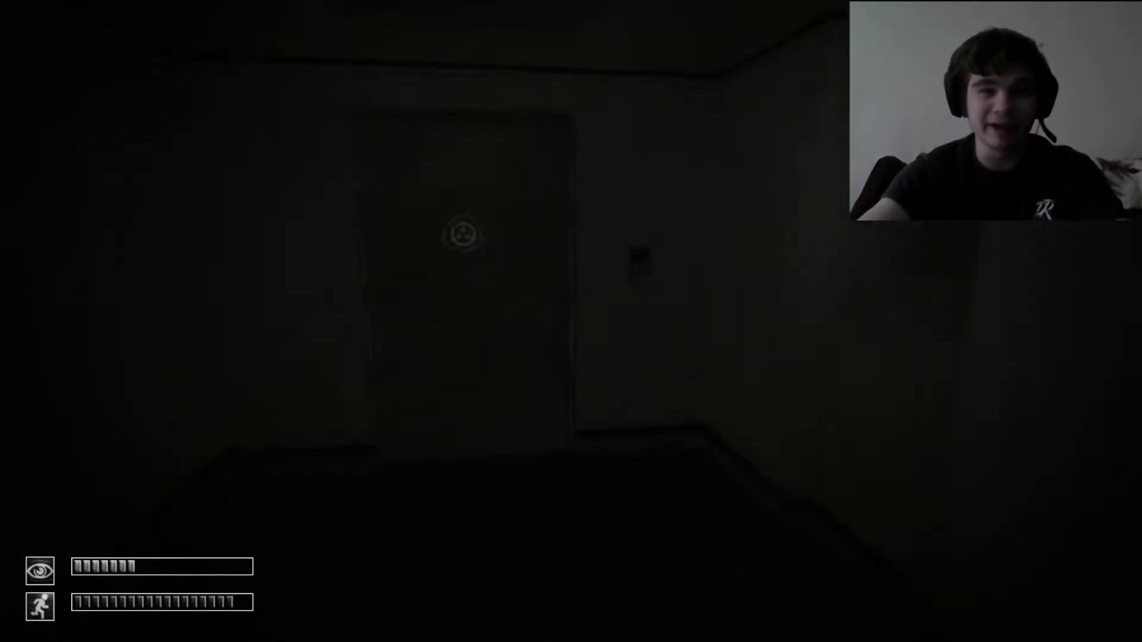
left_click(729, 380)
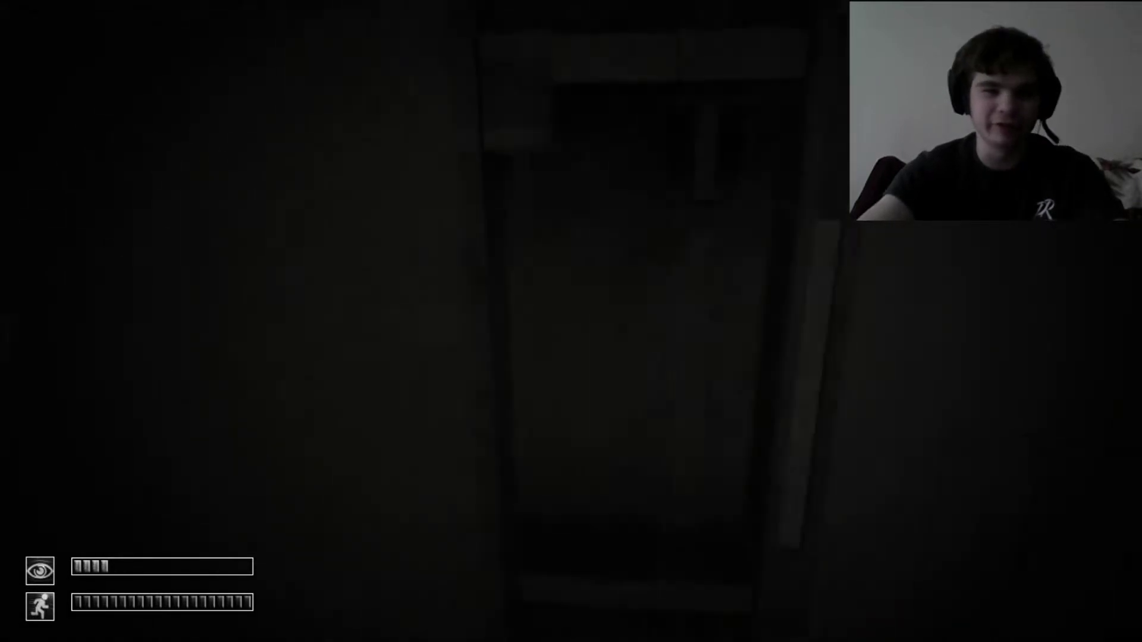
key("w")
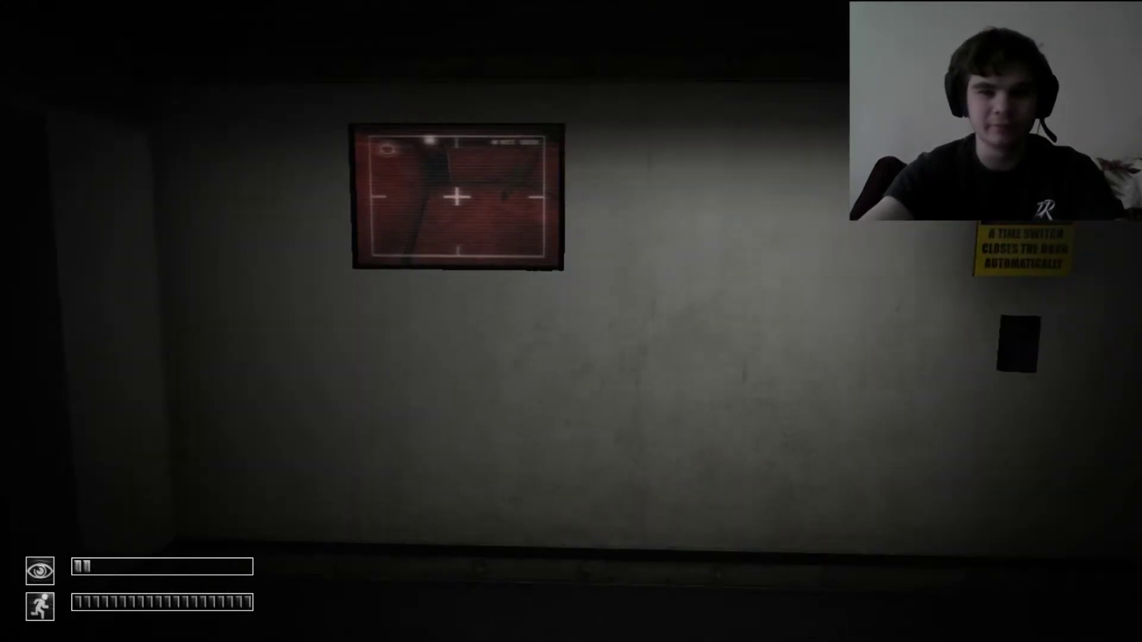
key("Tab")
double_click(398, 277)
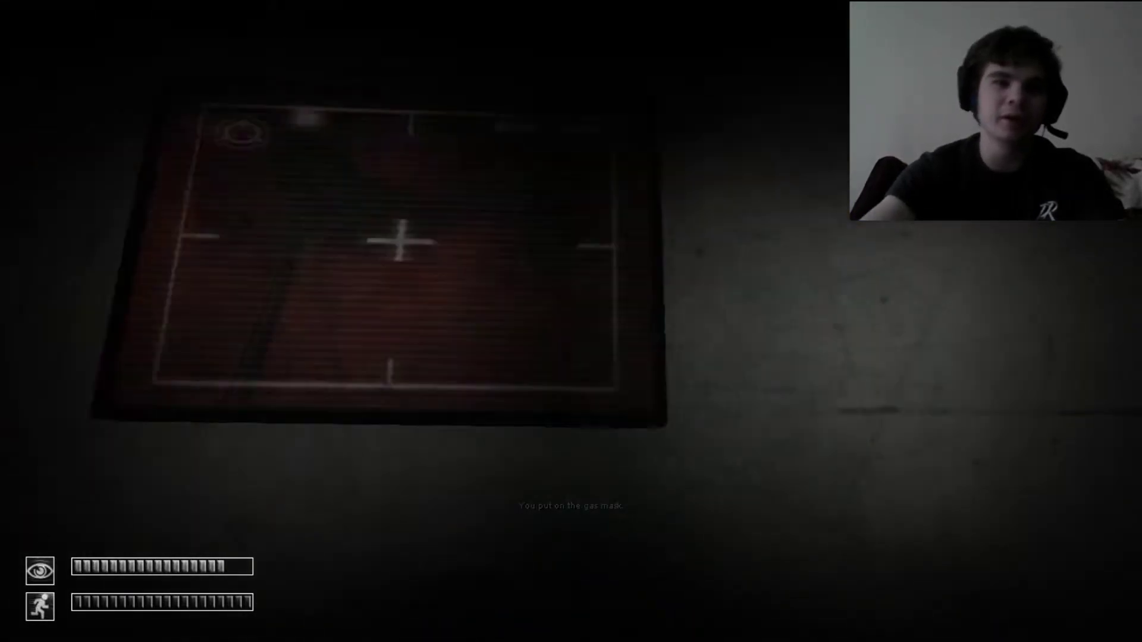
key("space")
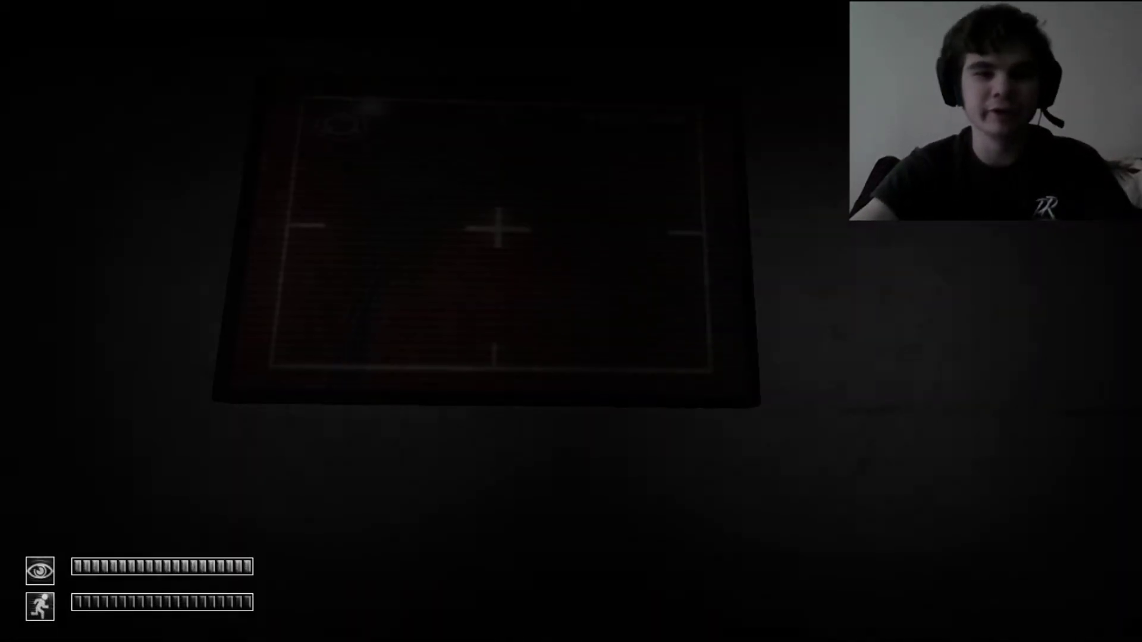
key("space")
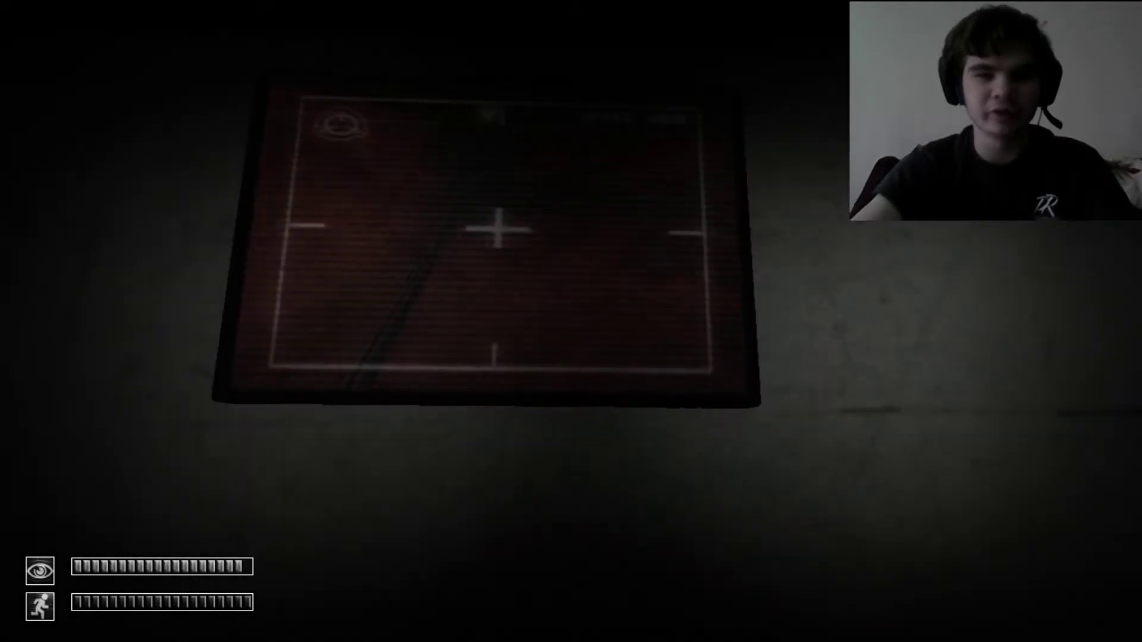
key("space")
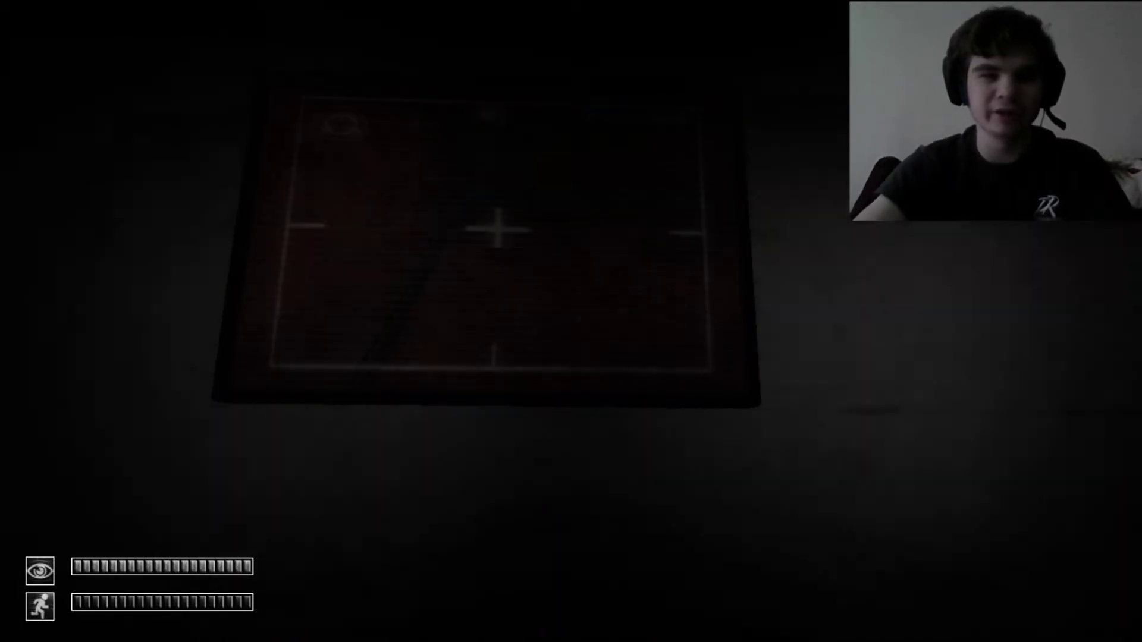
key("space")
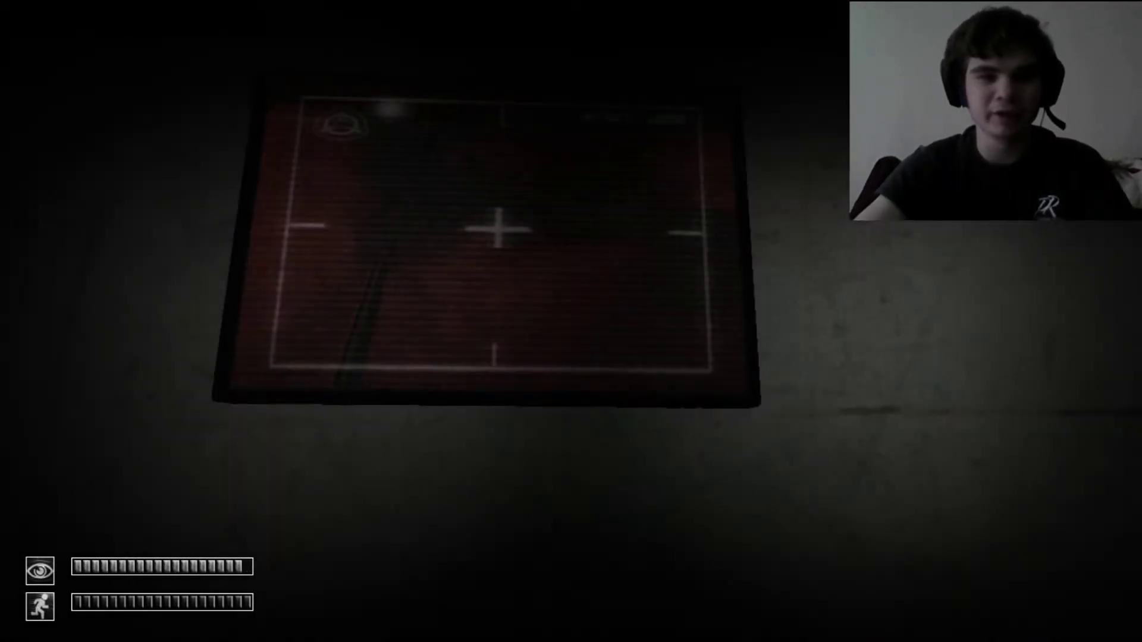
key("space")
key("shift+w")
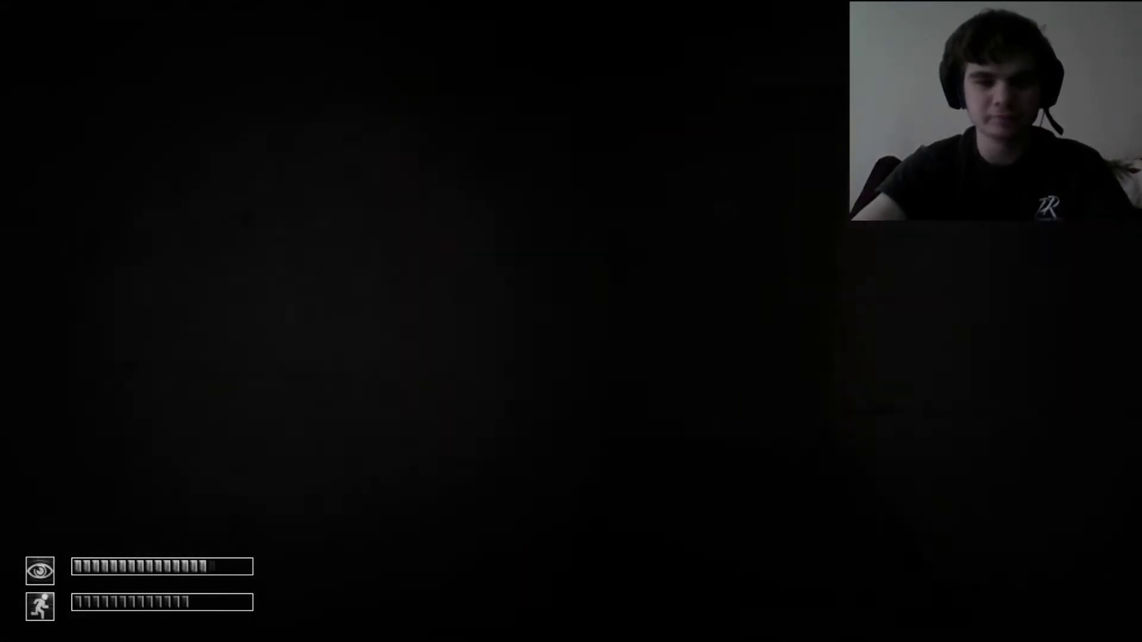
key("shift+w")
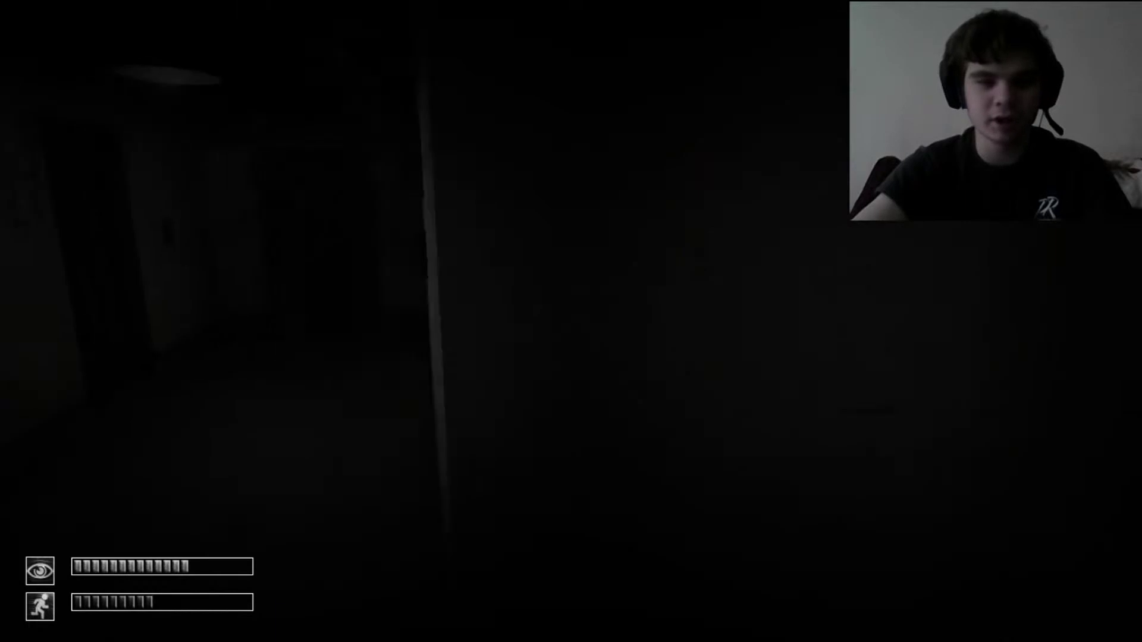
key("shift+w")
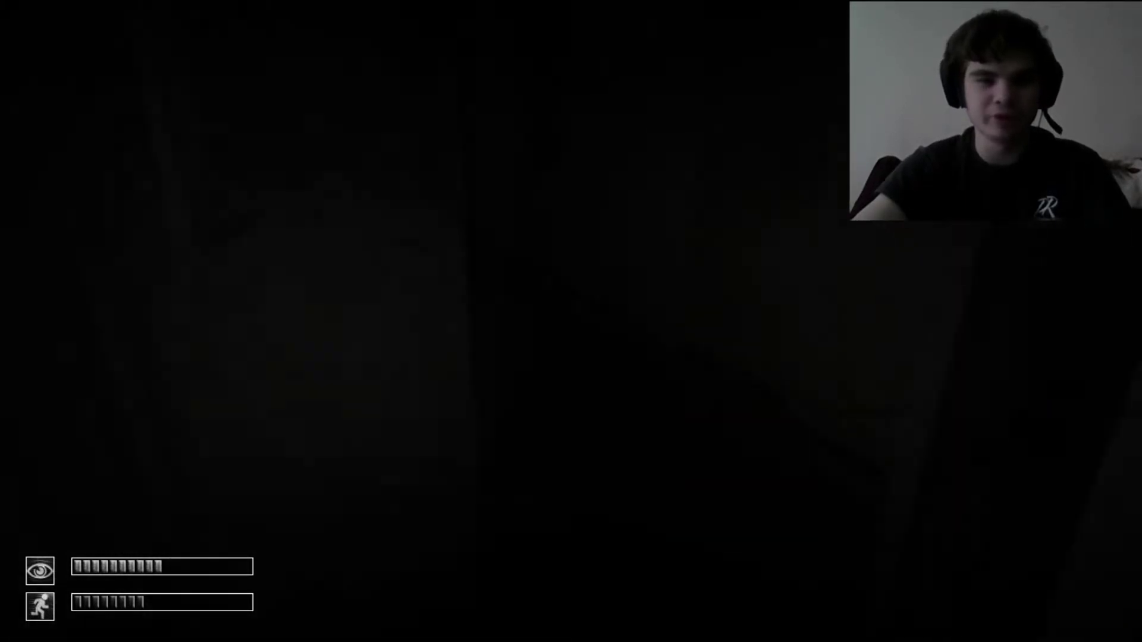
key("shift+w")
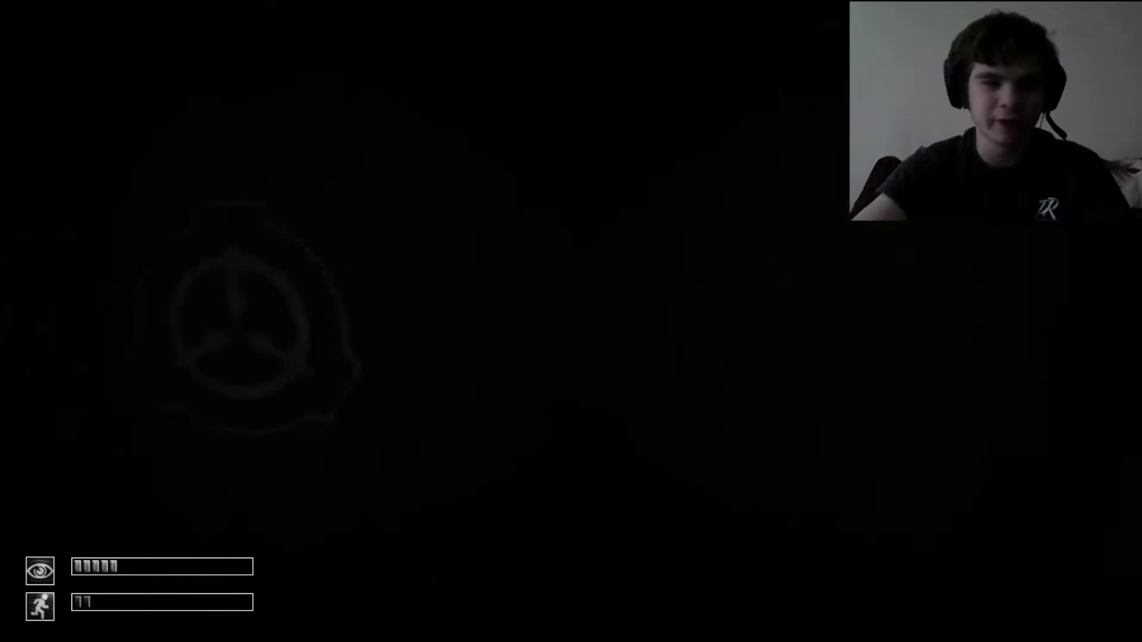
key("w")
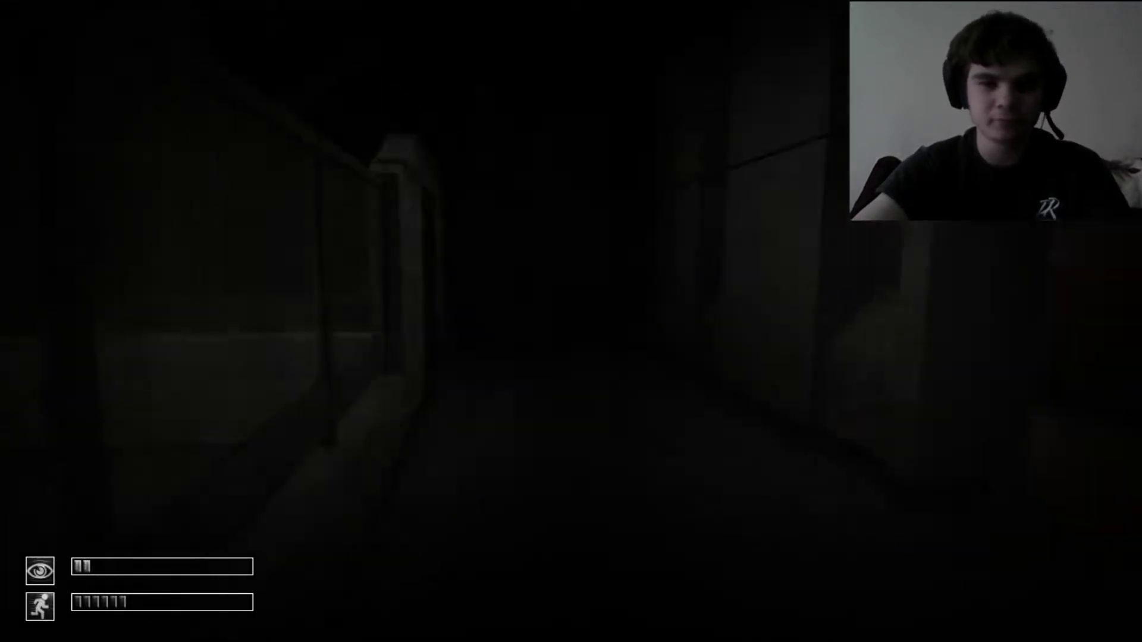
key("w")
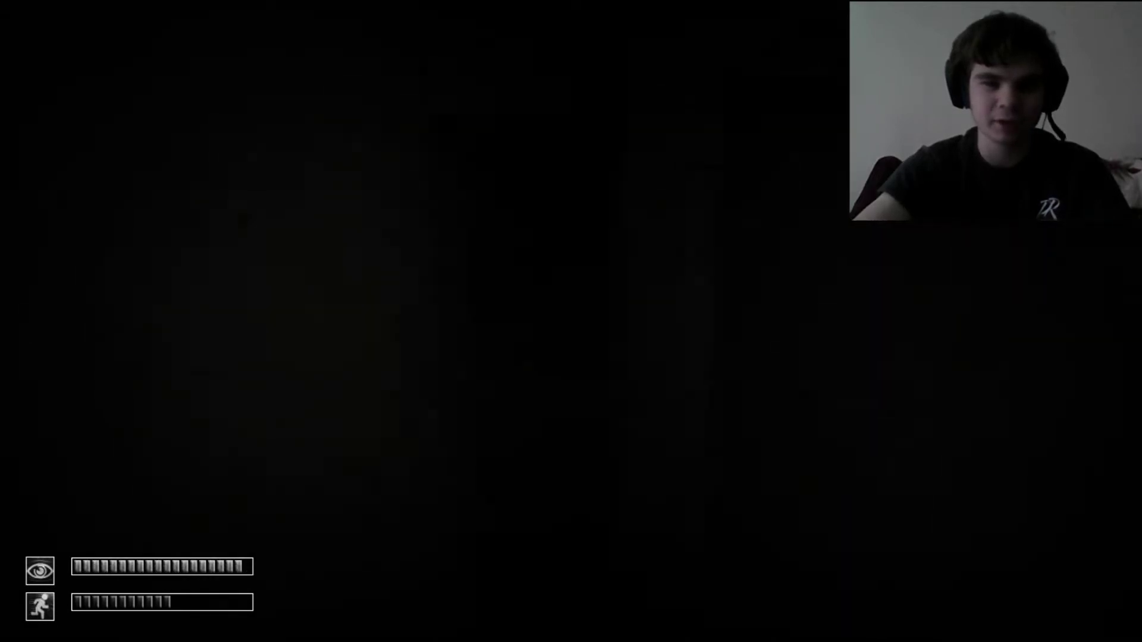
key("shift+w")
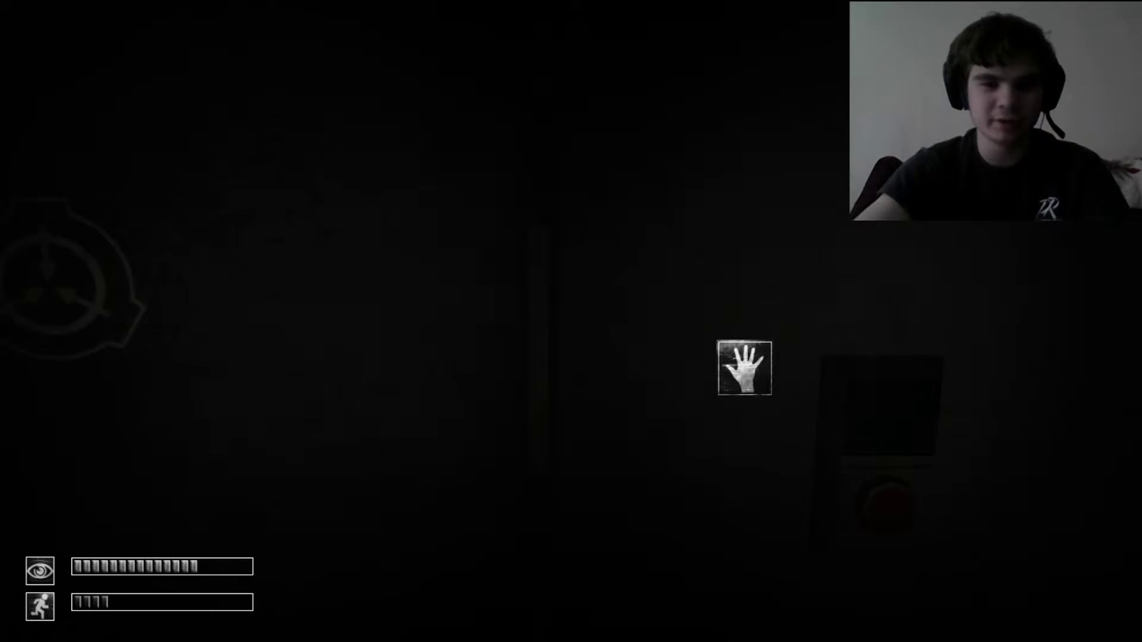
key("w")
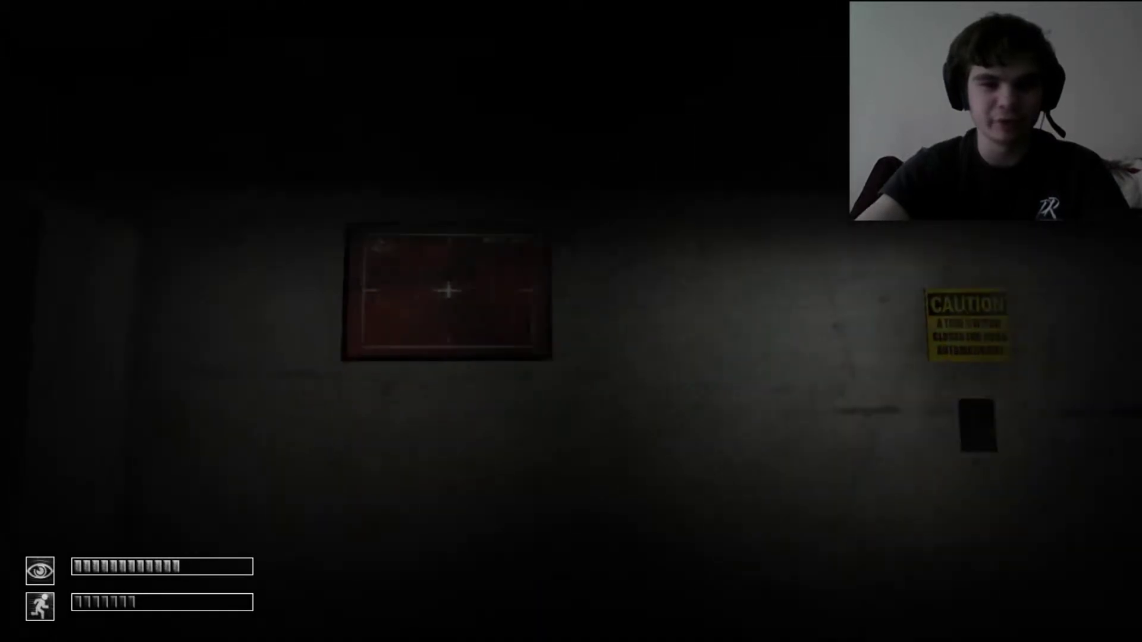
key("space")
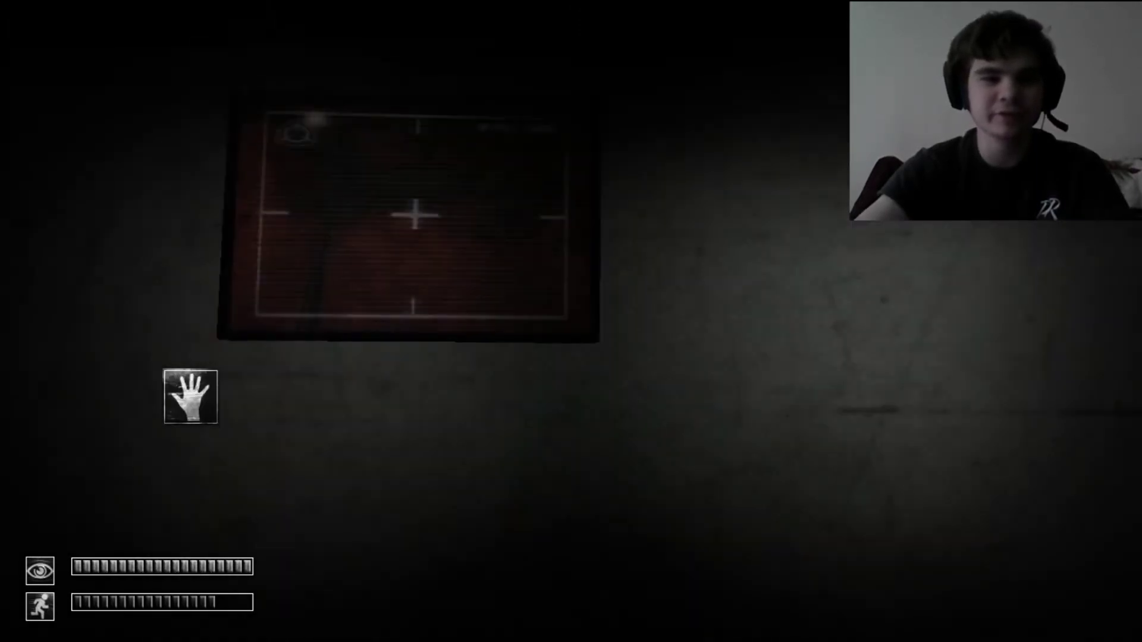
key("shift+w")
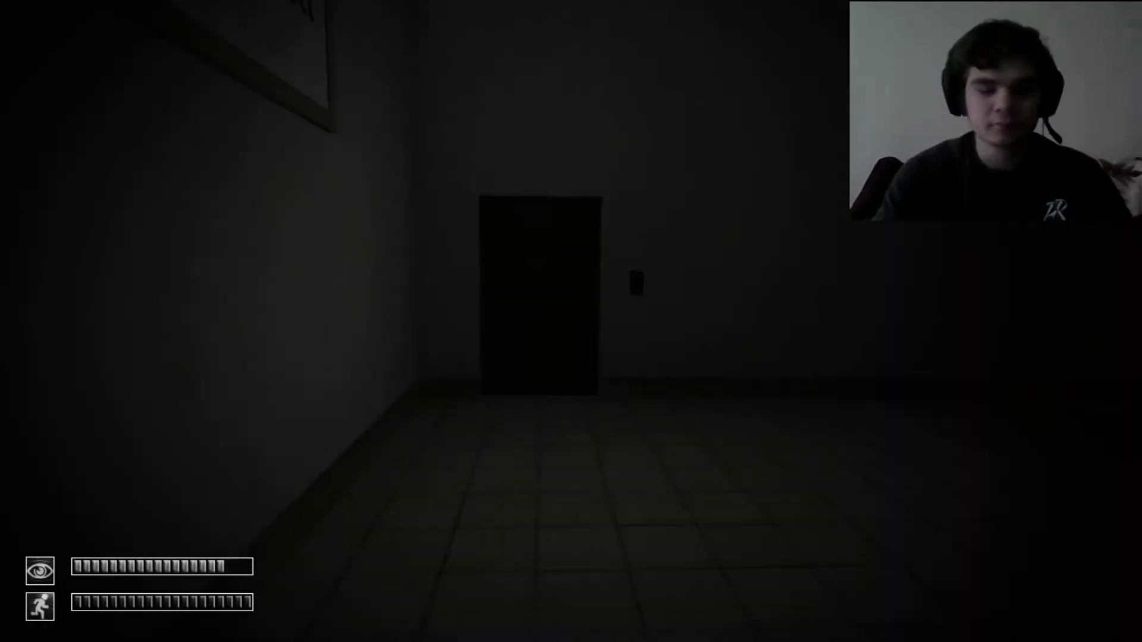
key("w")
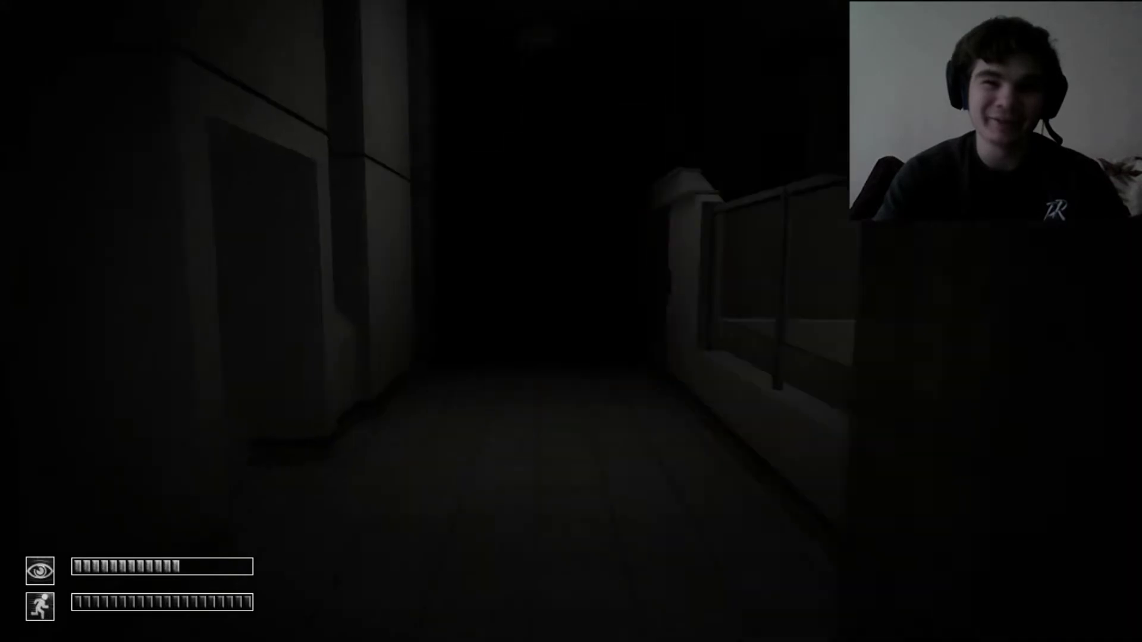
key("w")
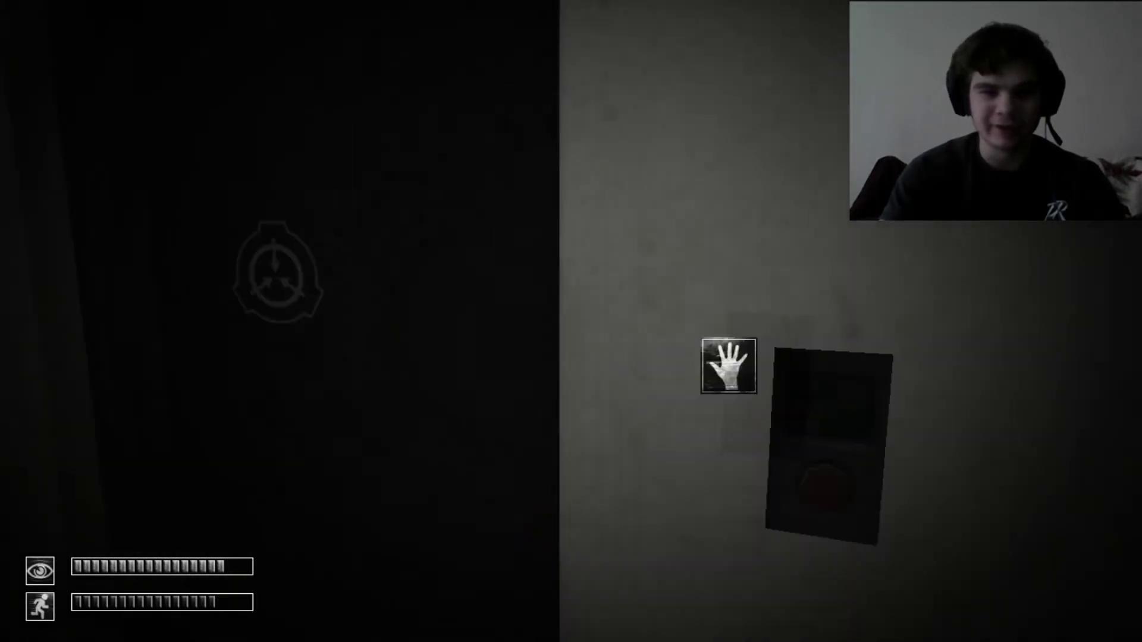
left_click(729, 366)
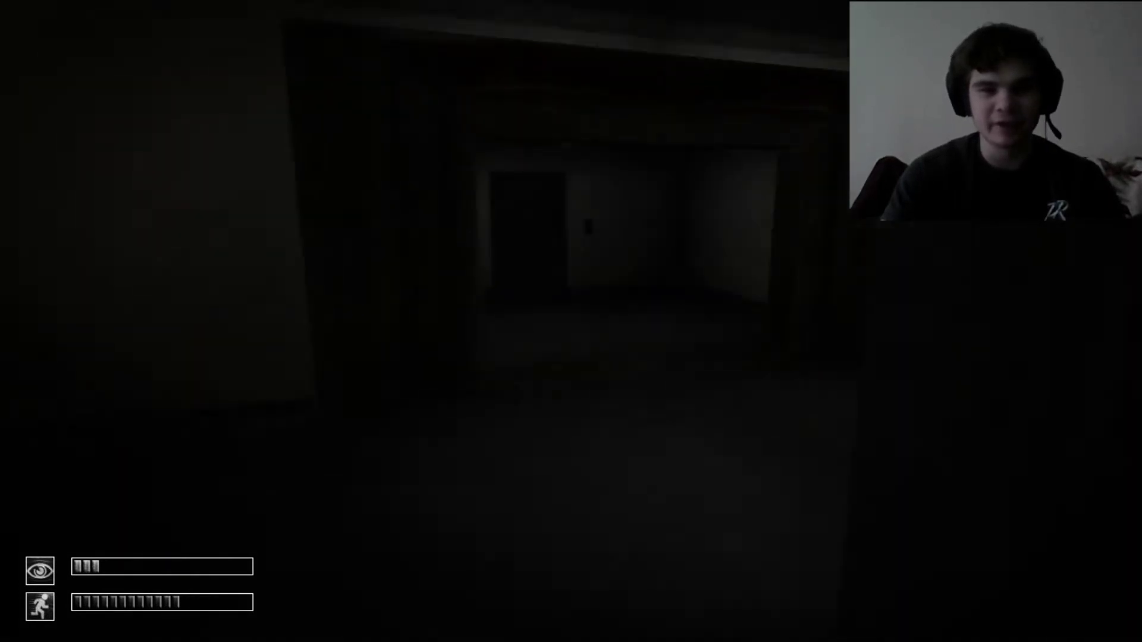
key("w")
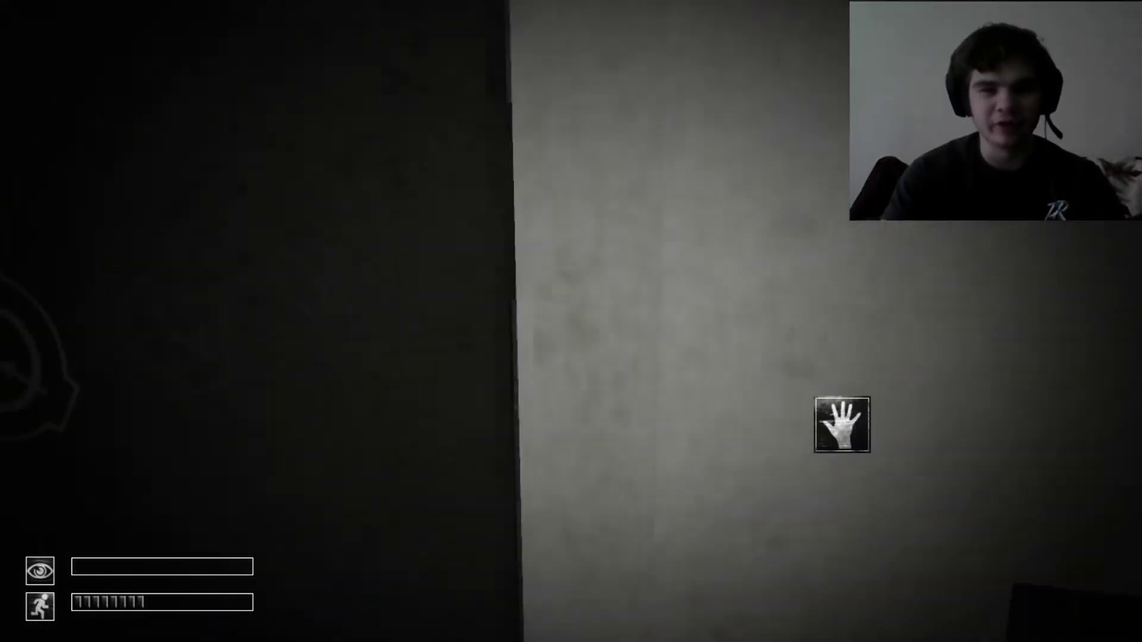
key("w")
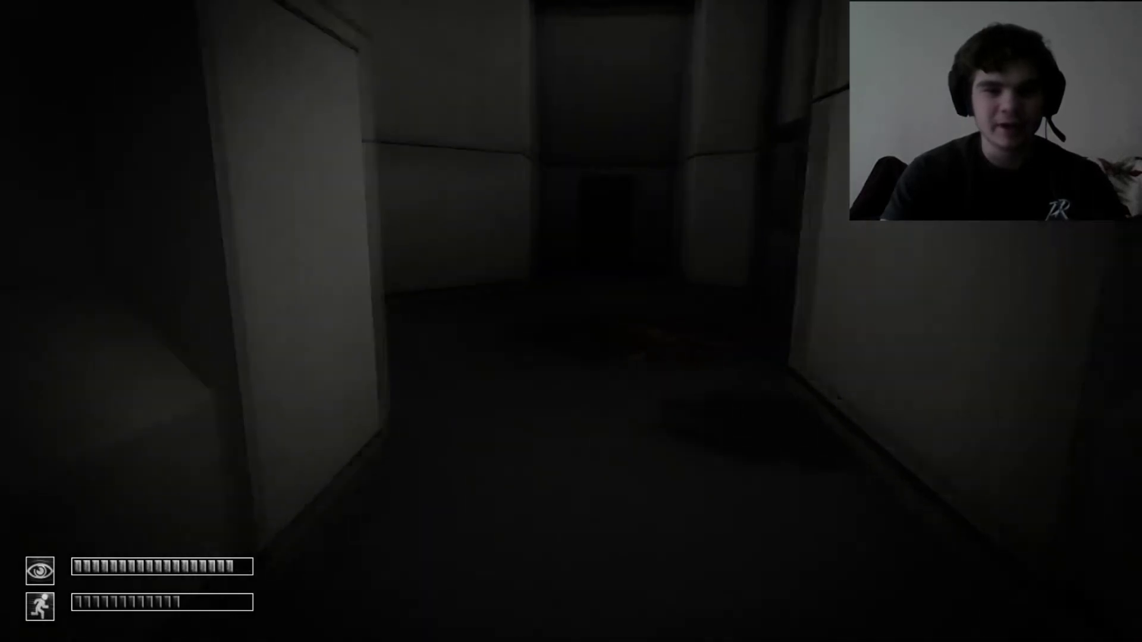
key("w")
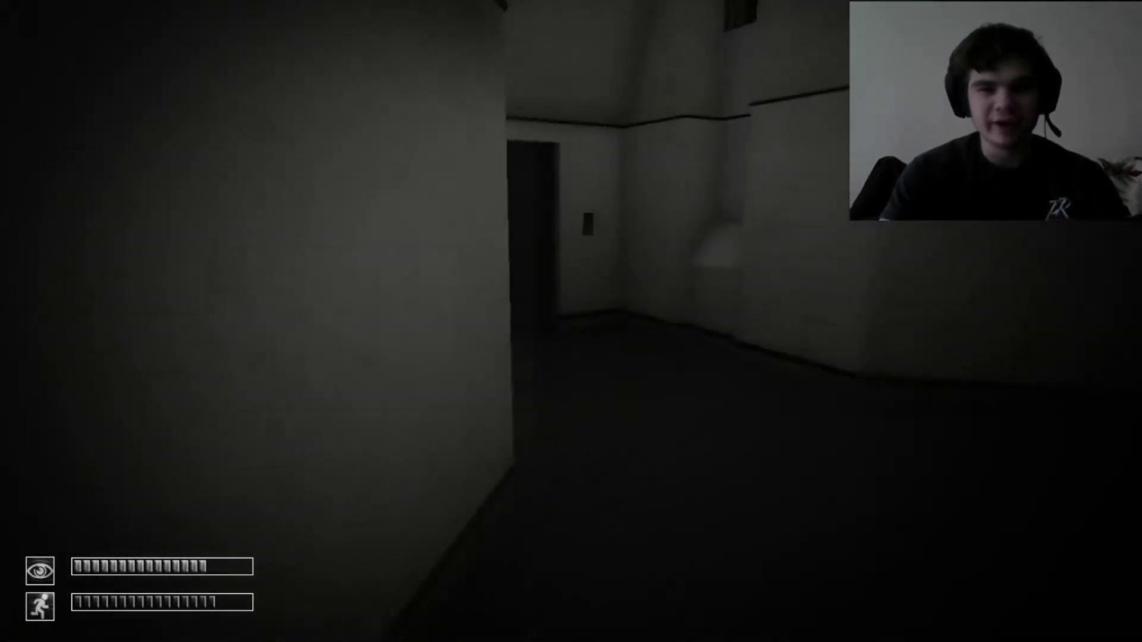
key("w")
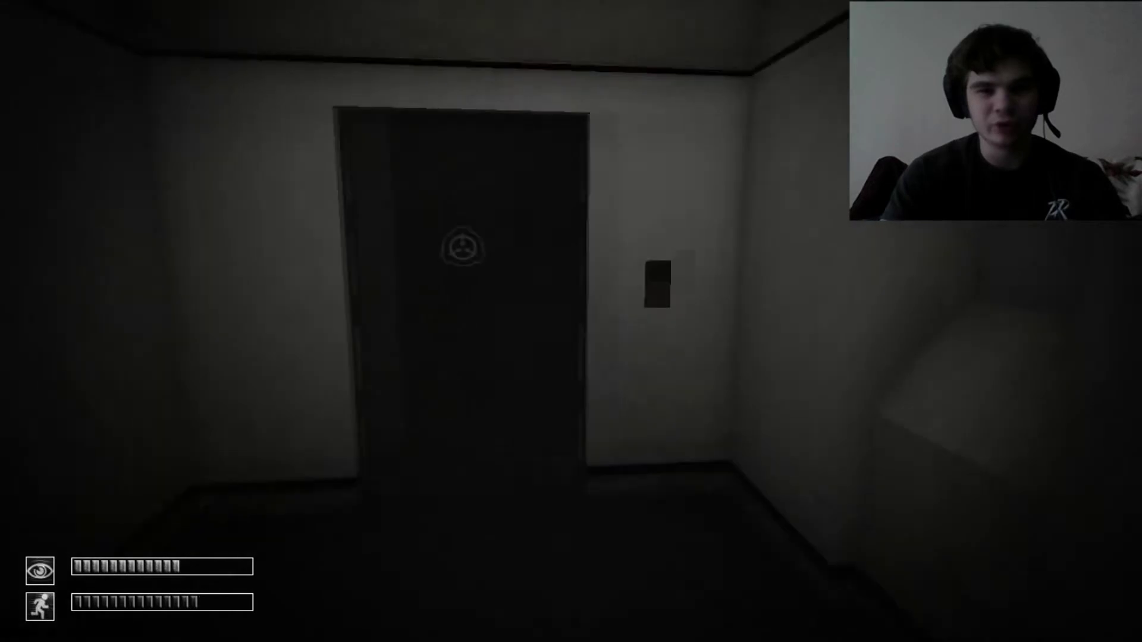
key("w")
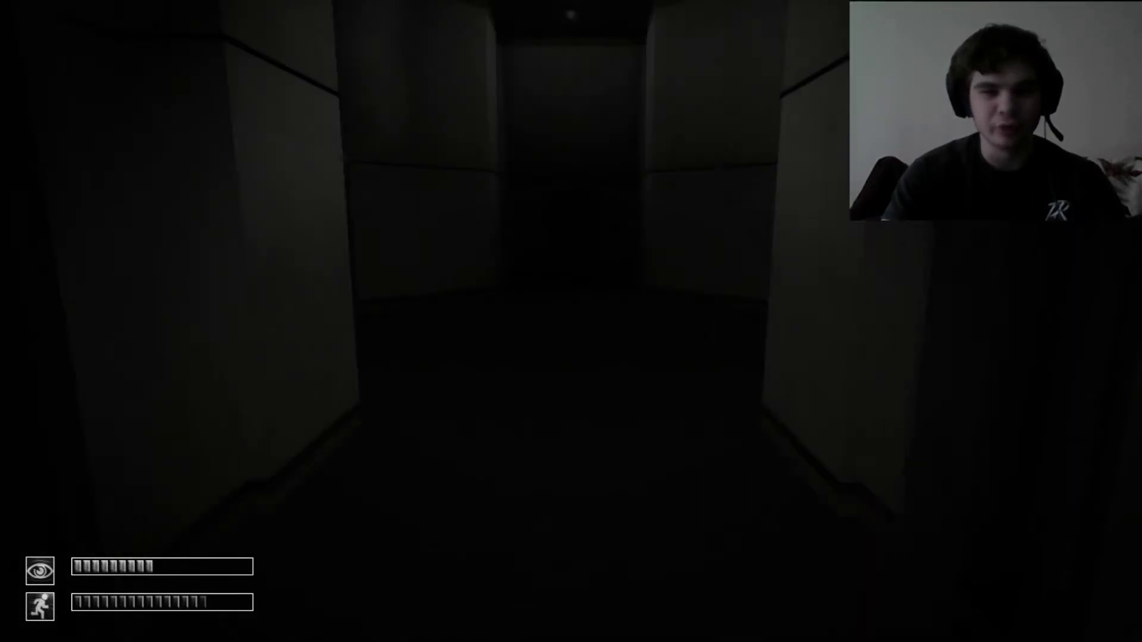
key("w")
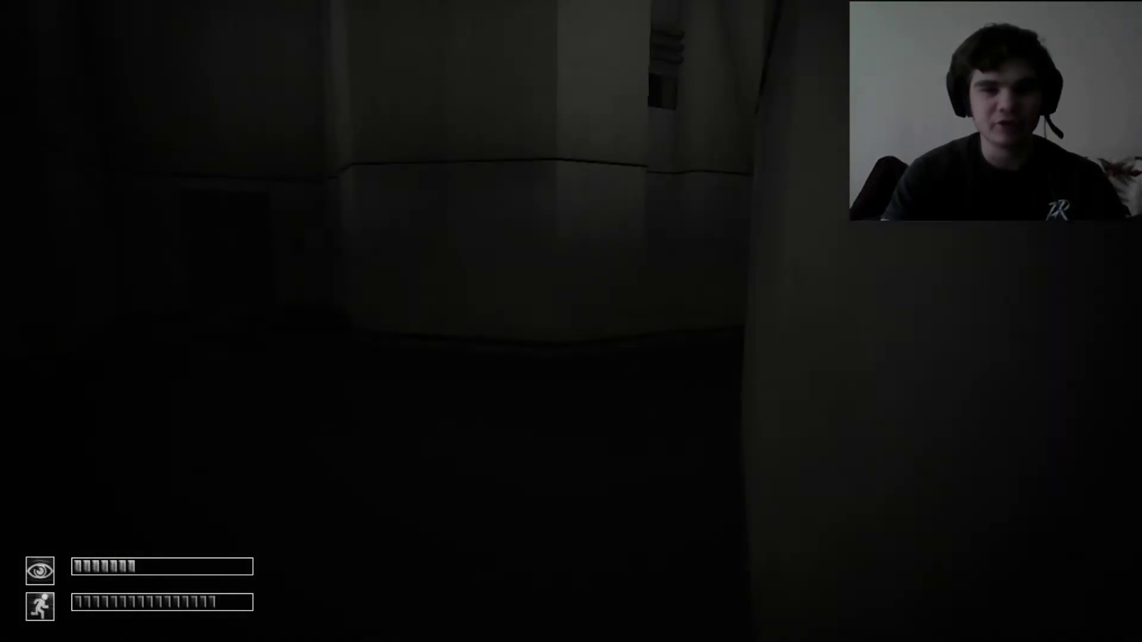
key("w")
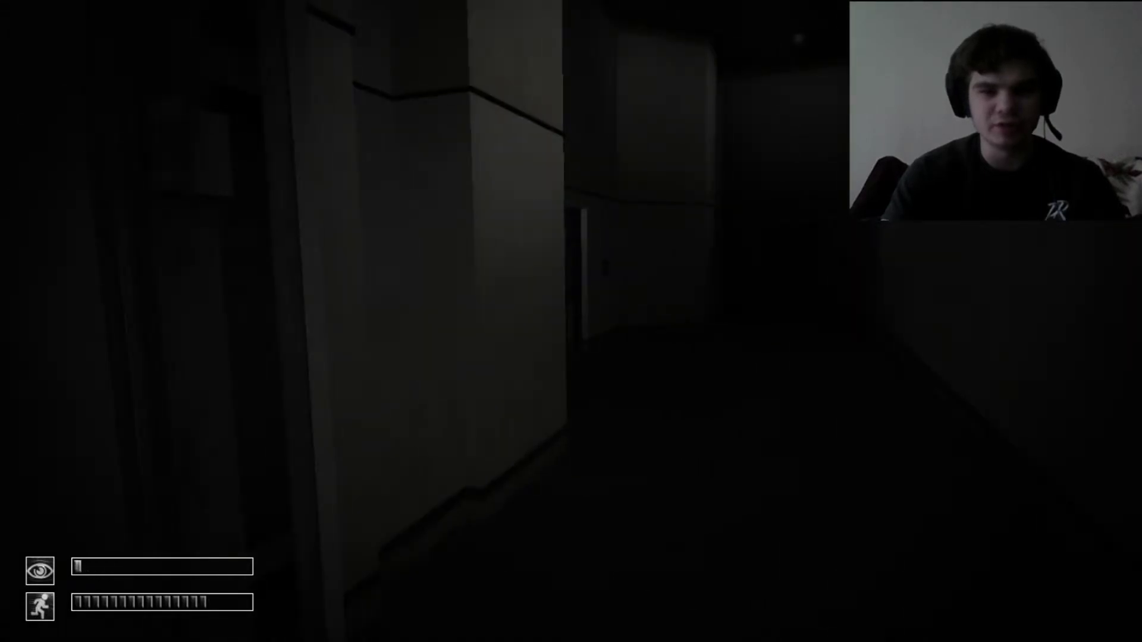
key("w")
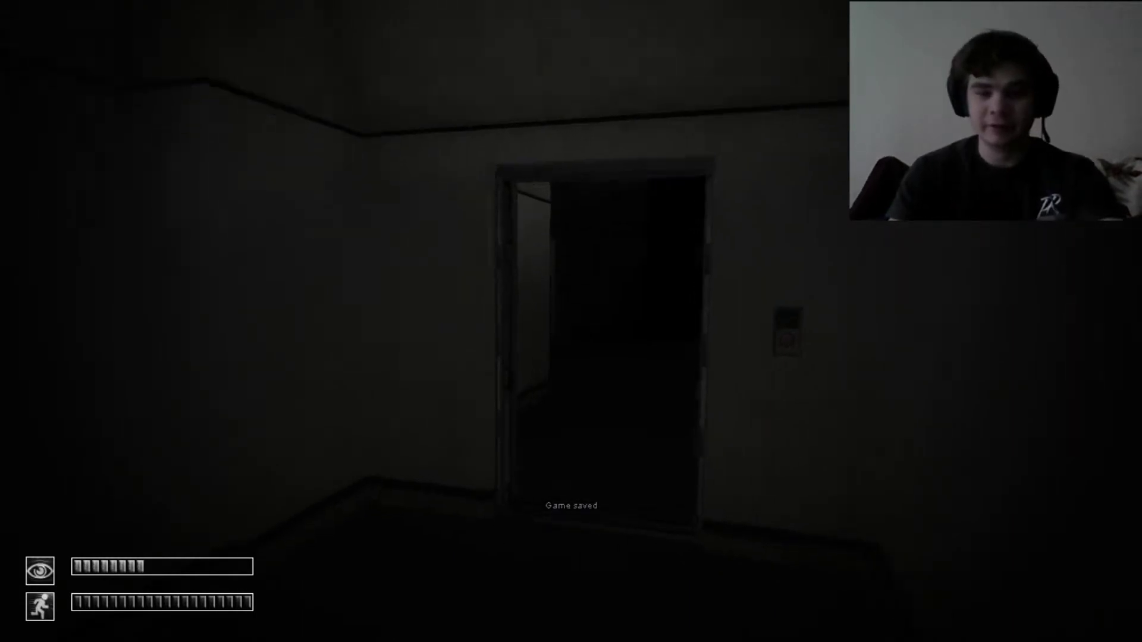
key("w")
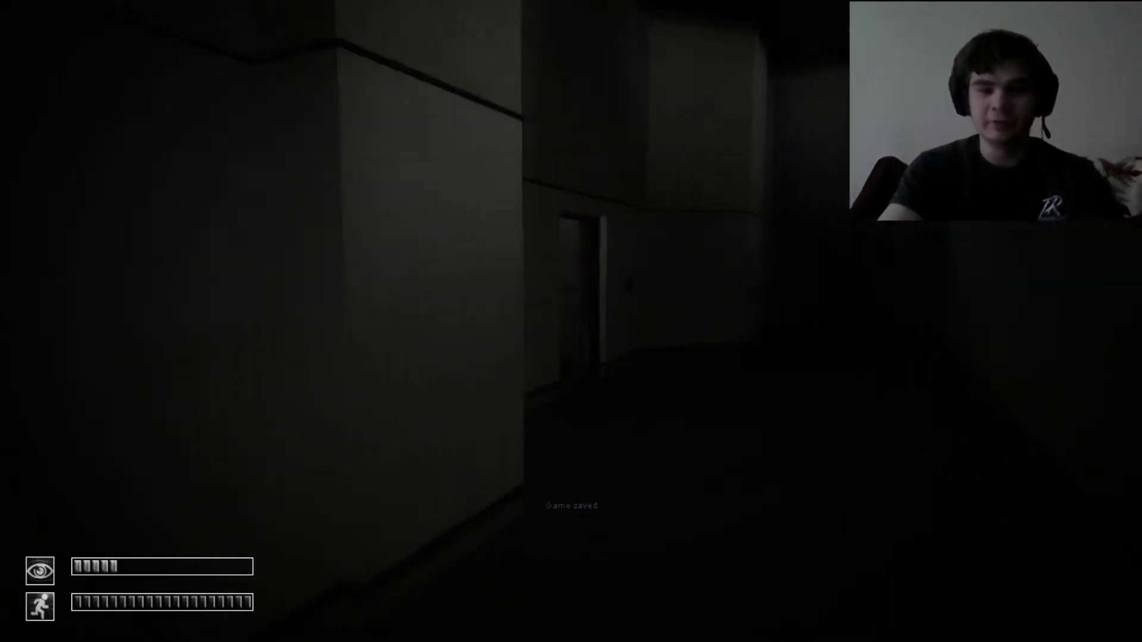
key("w")
key("w")
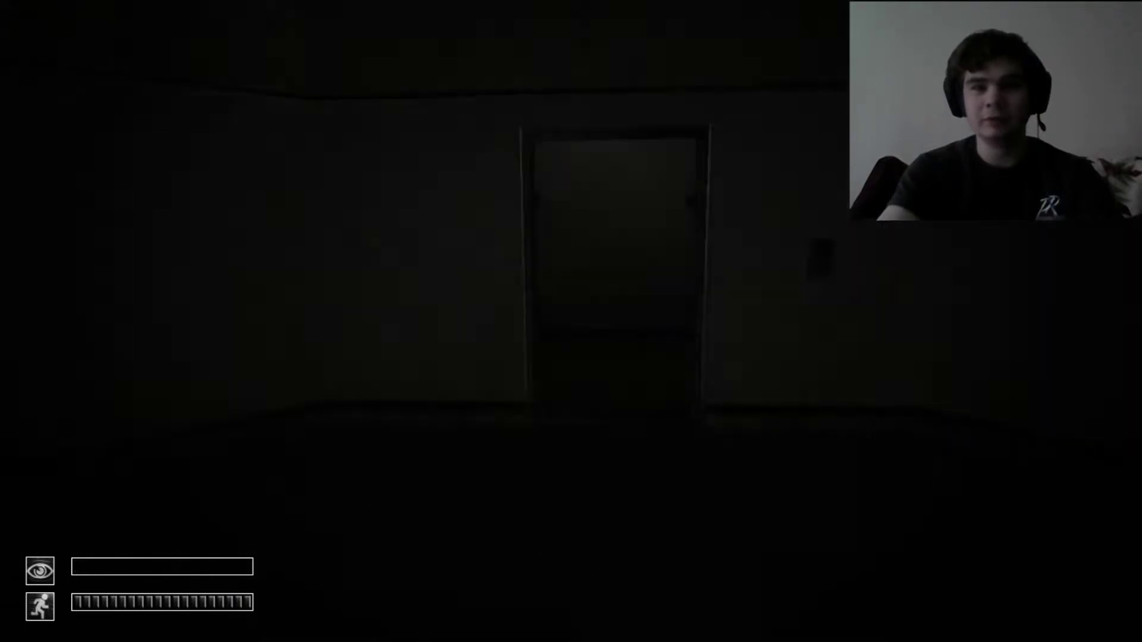
key("w")
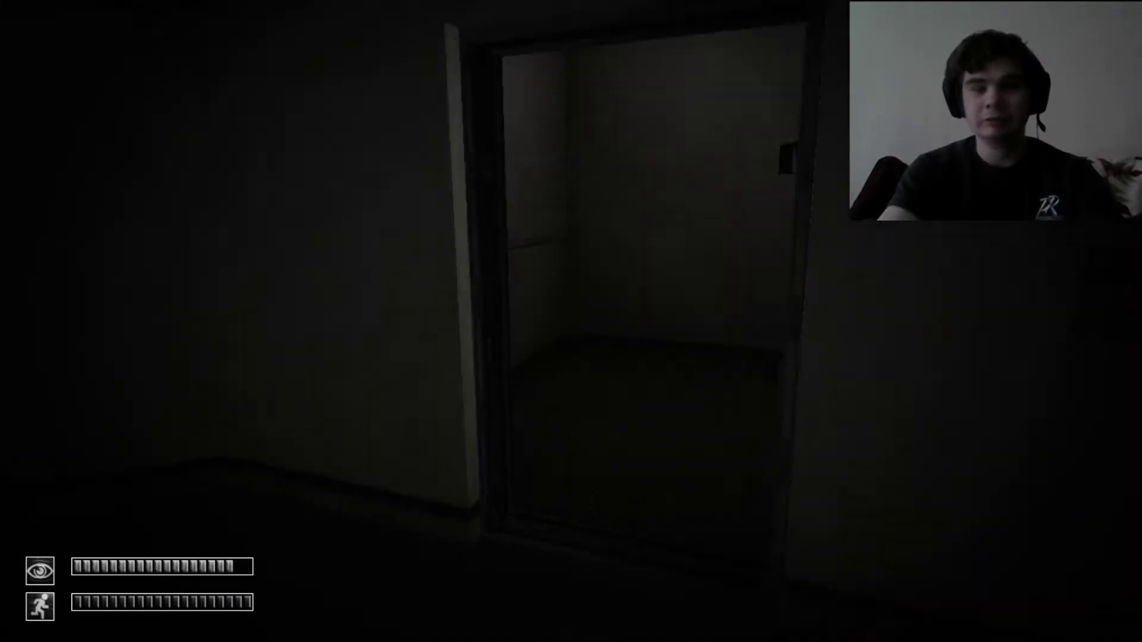
key("w")
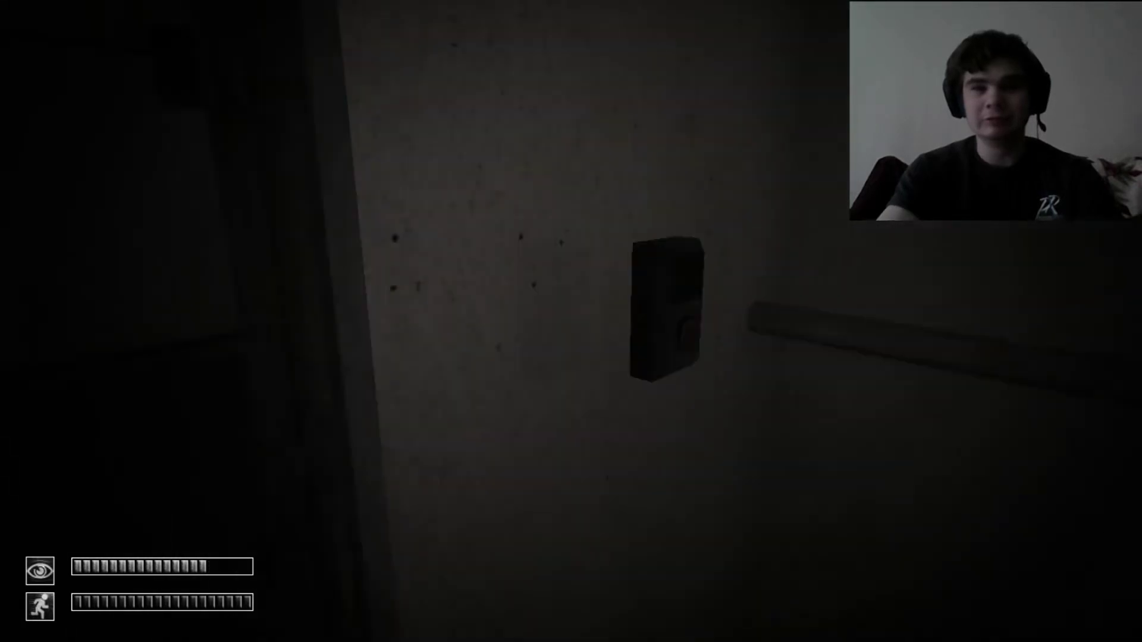
key("w")
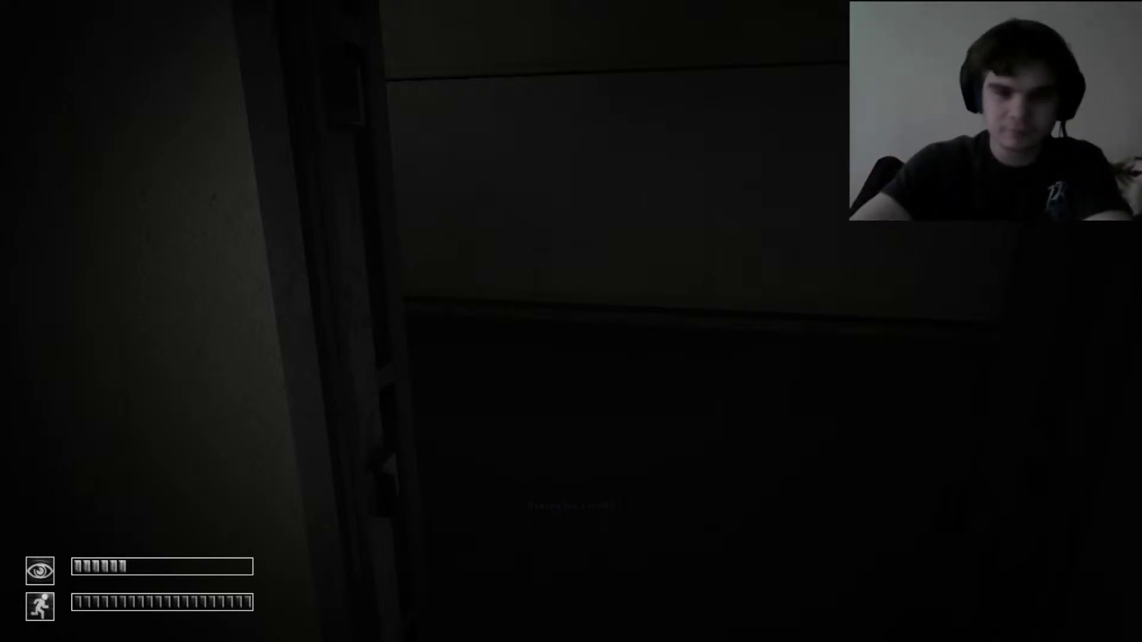
key("space")
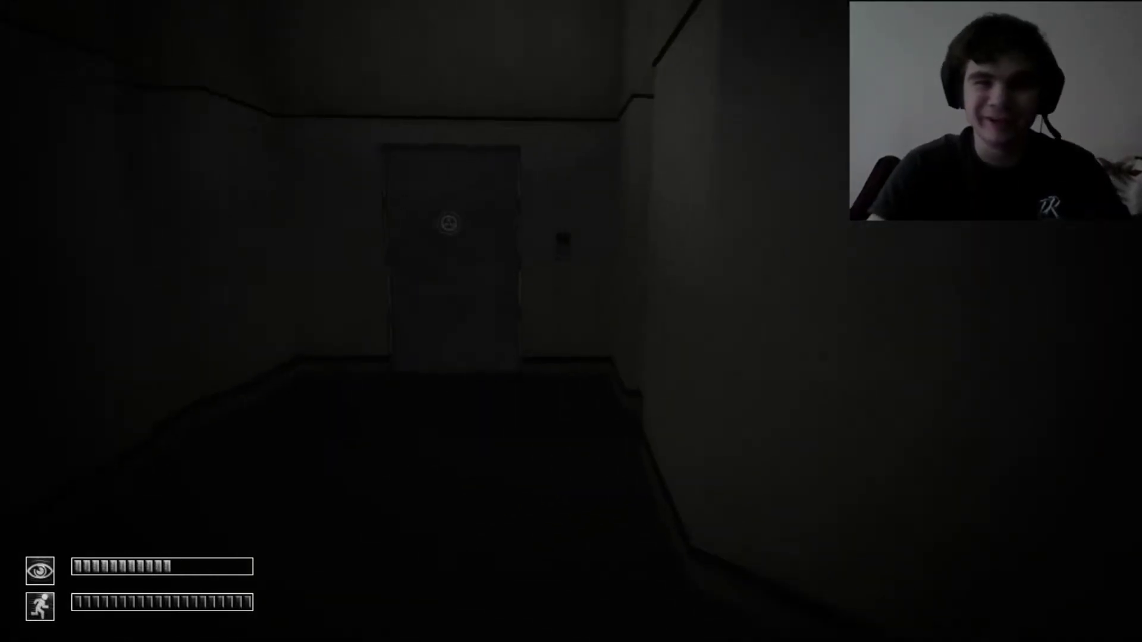
key("shift+w")
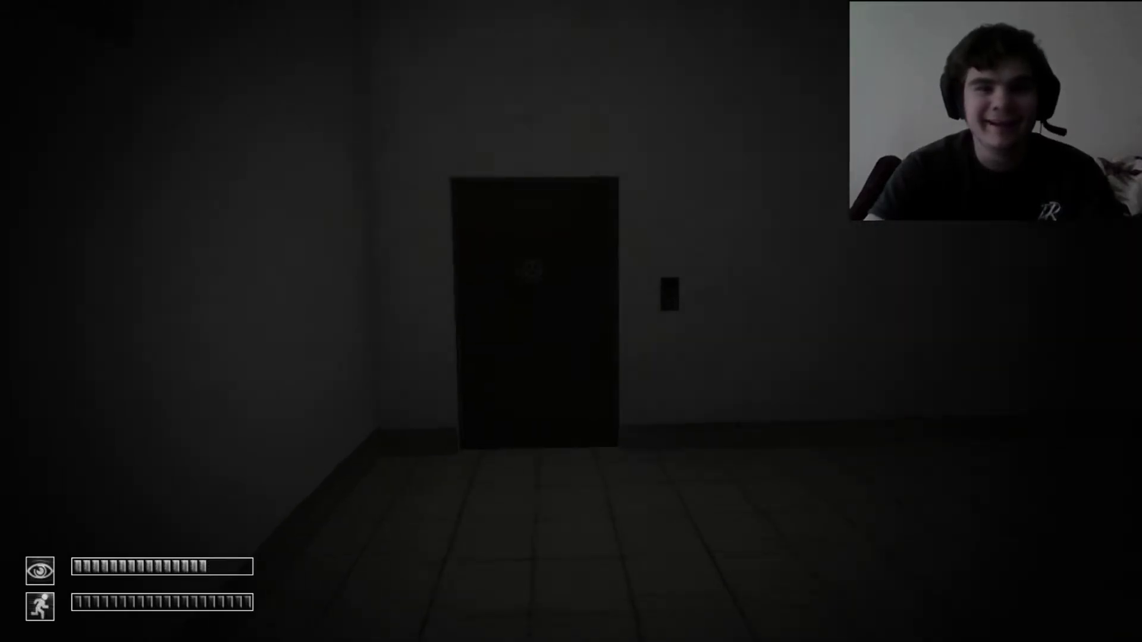
key("w")
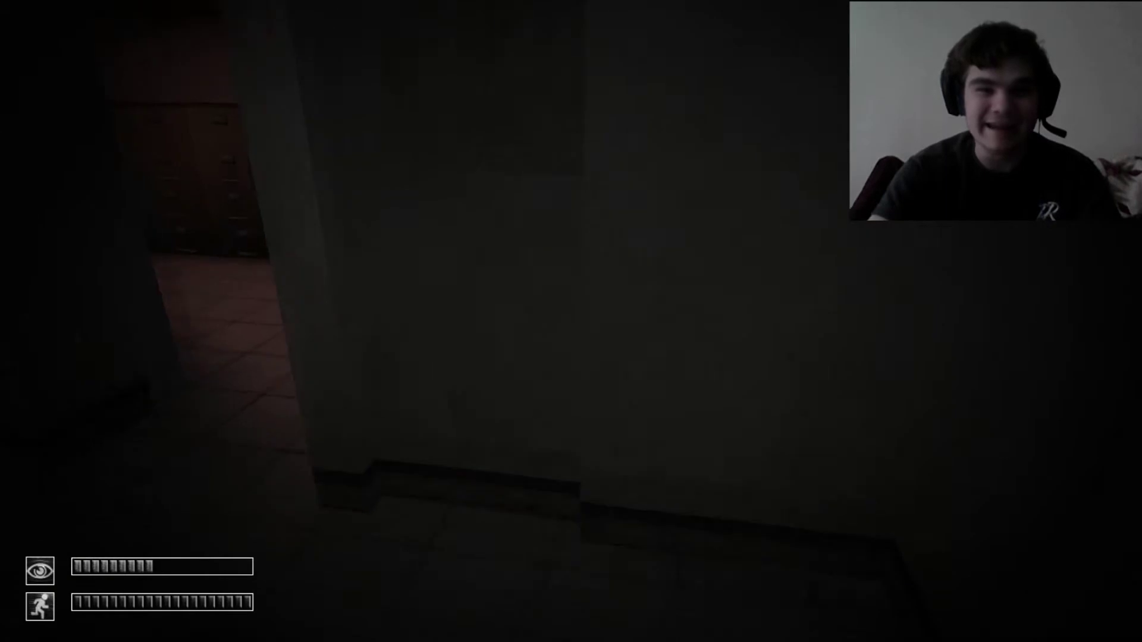
key("space")
key("w")
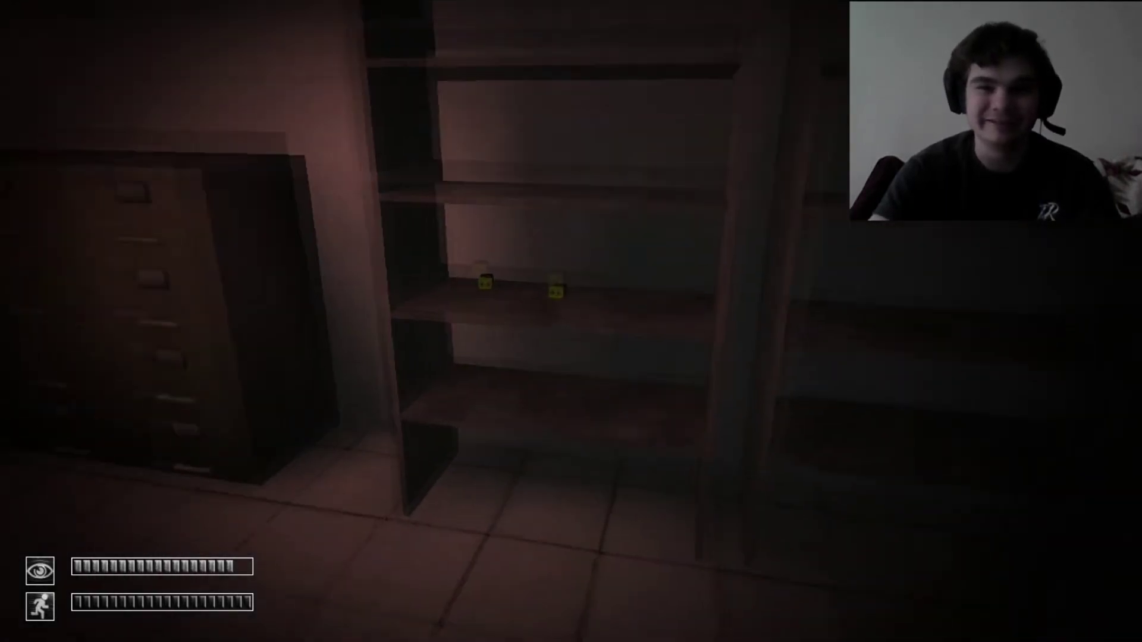
key("w")
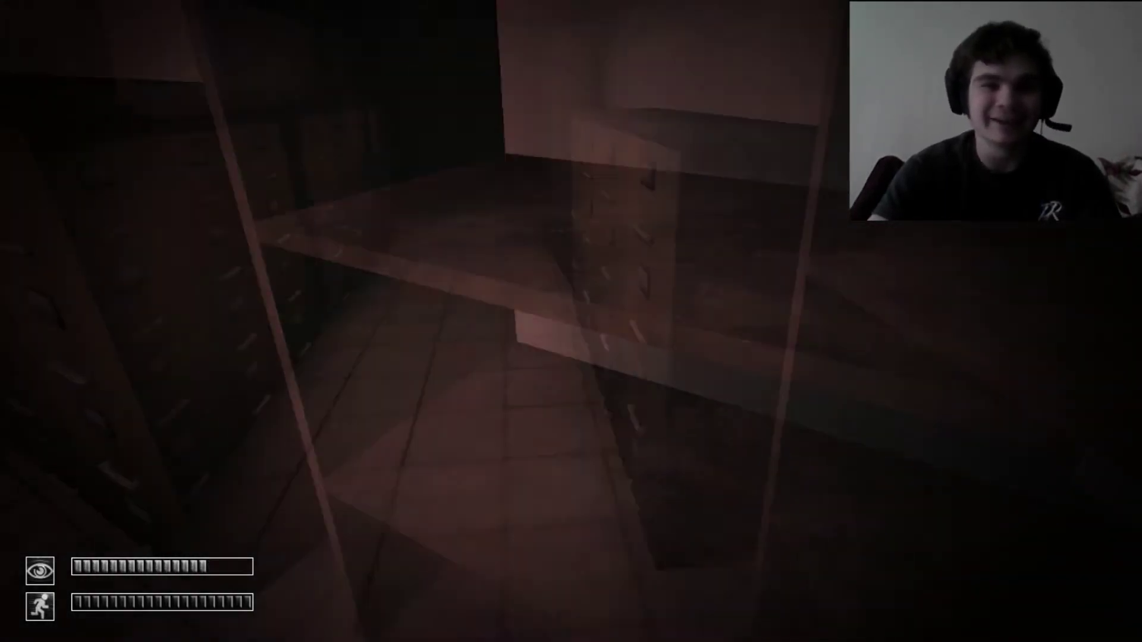
key("w")
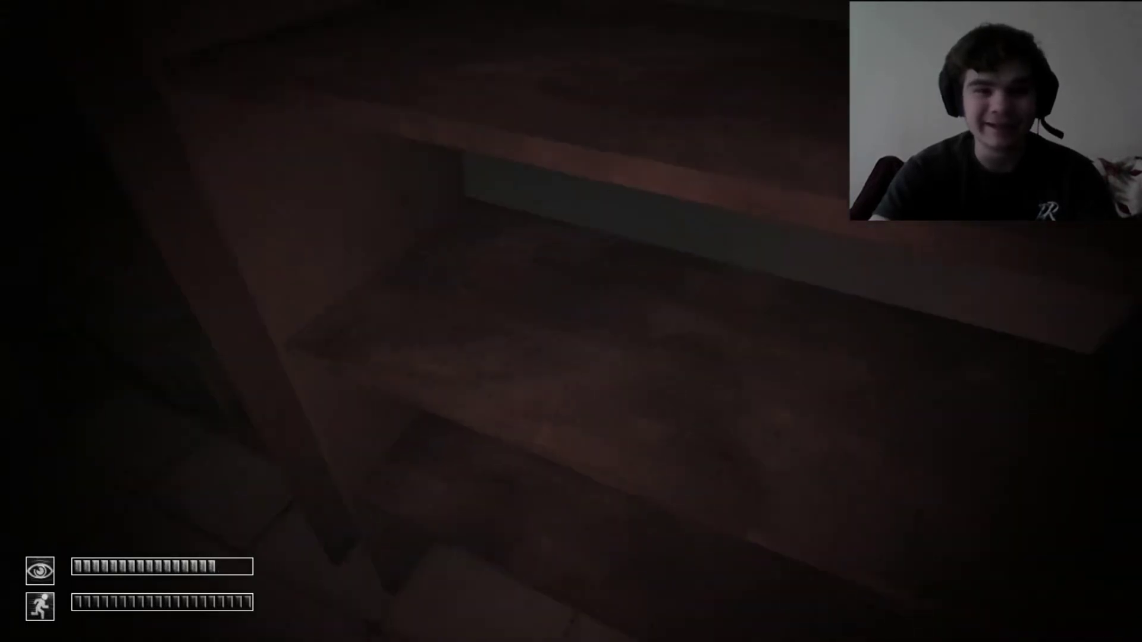
key("w")
key("w")
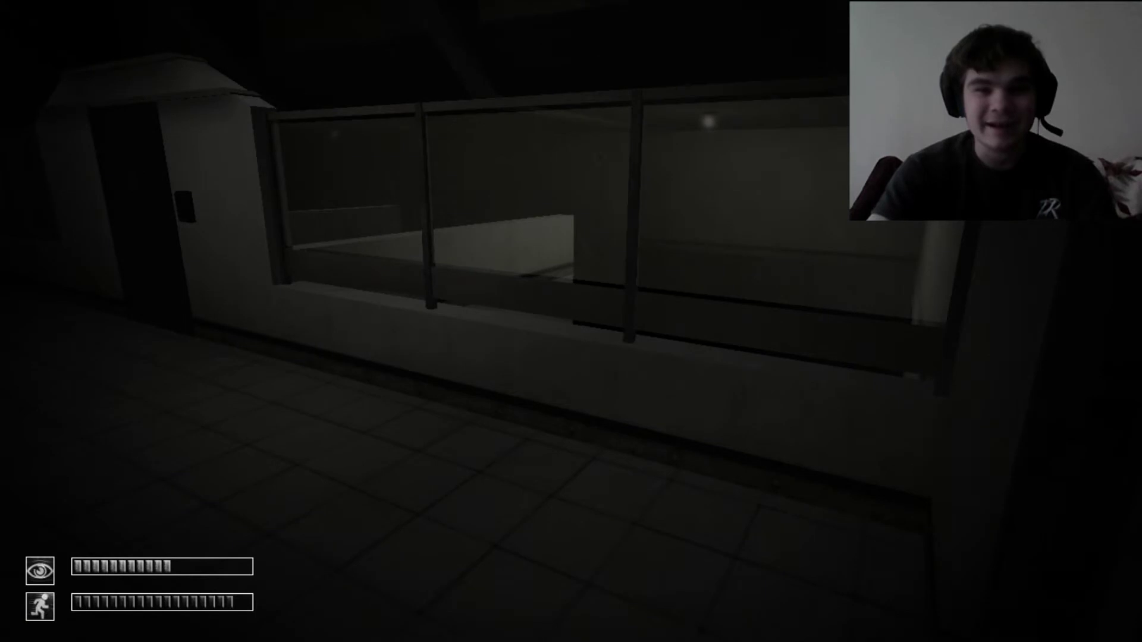
key("w")
left_click_drag(571, 322, 357, 322)
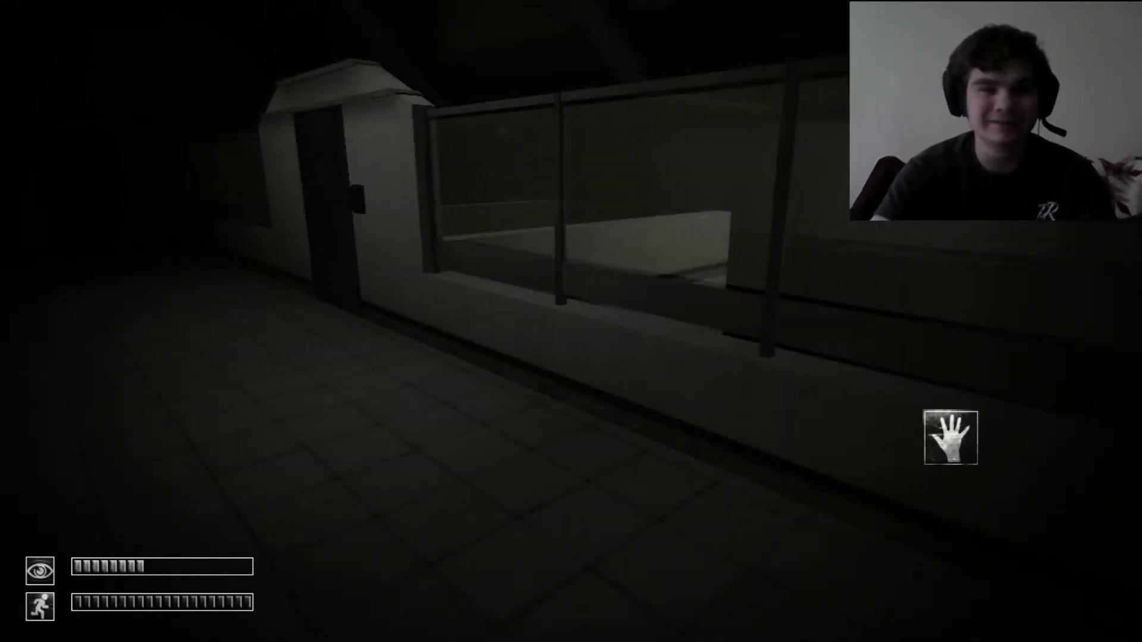
key("w")
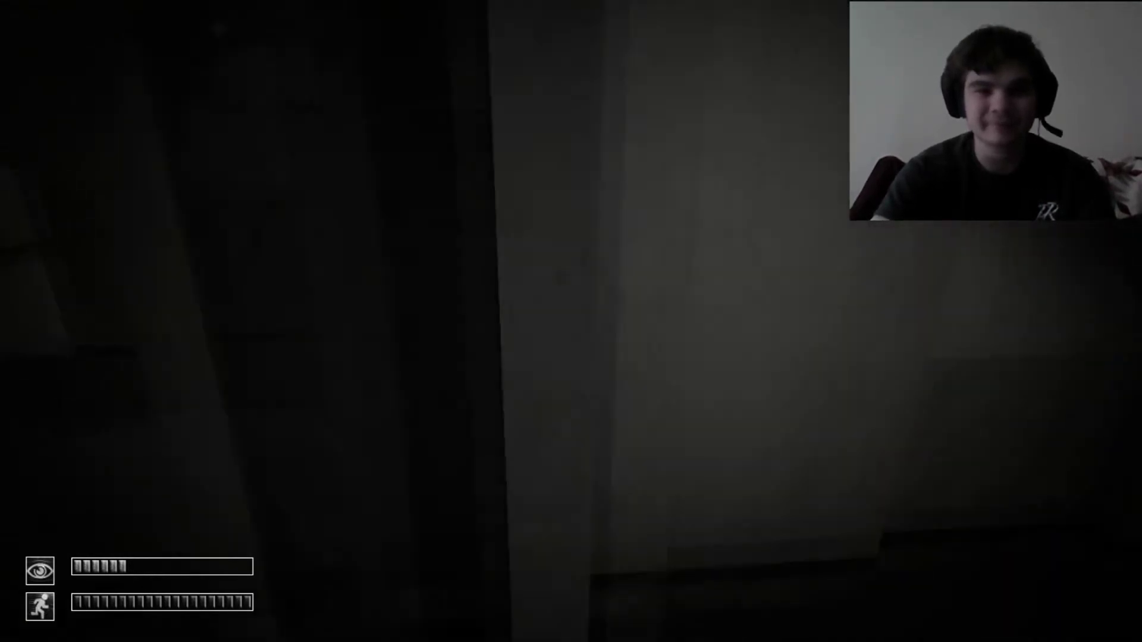
key("w")
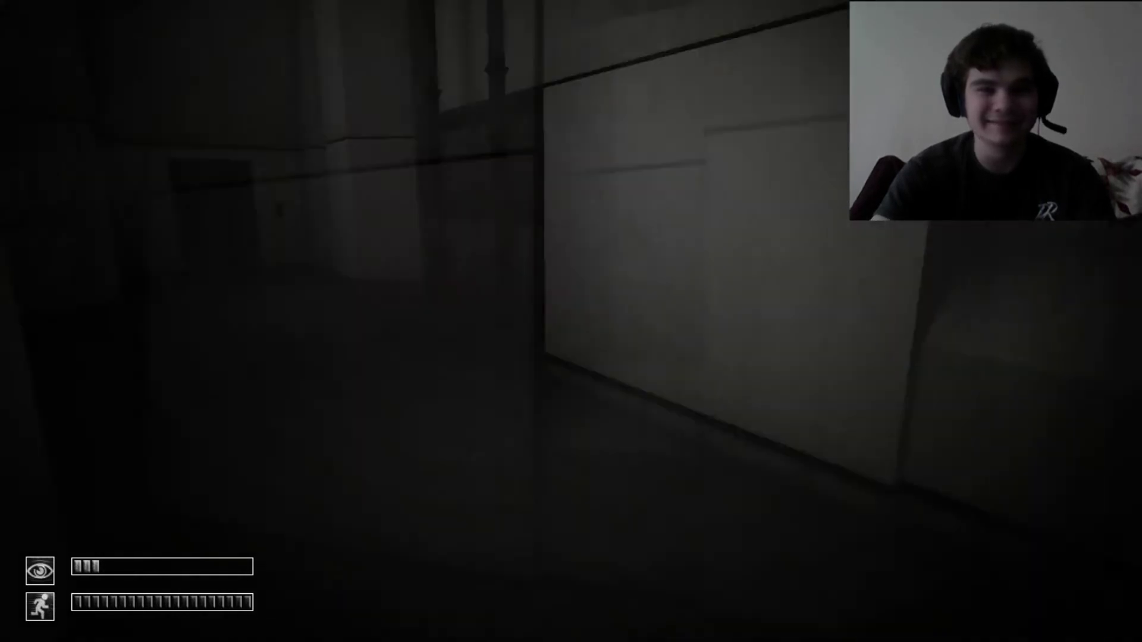
left_click_drag(571, 321, 357, 321)
key("w")
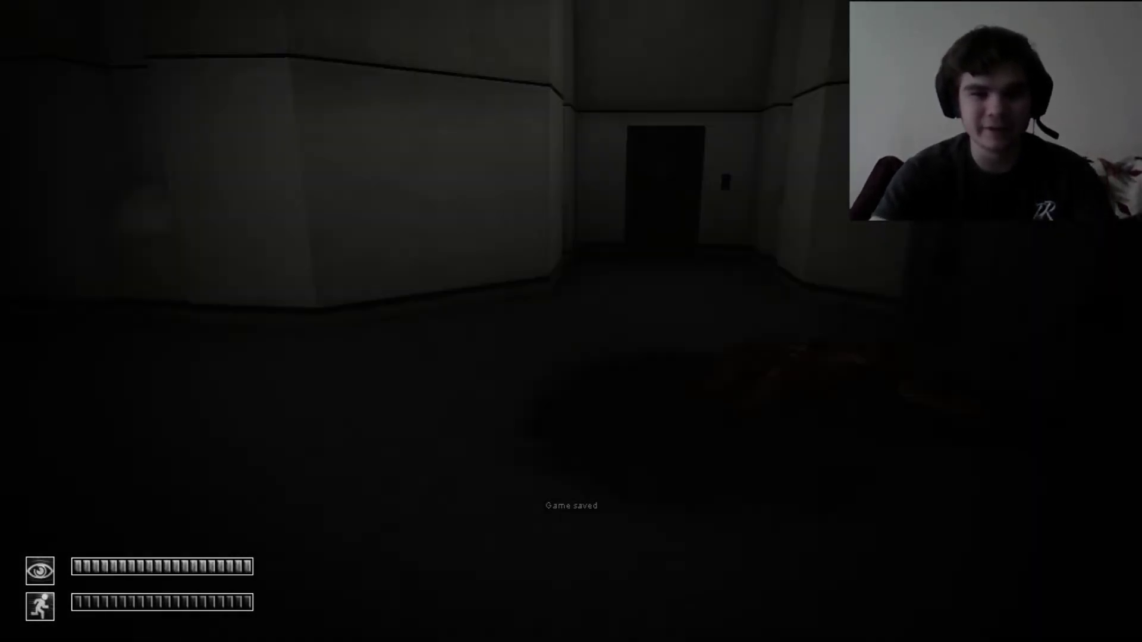
key("w")
key("w")
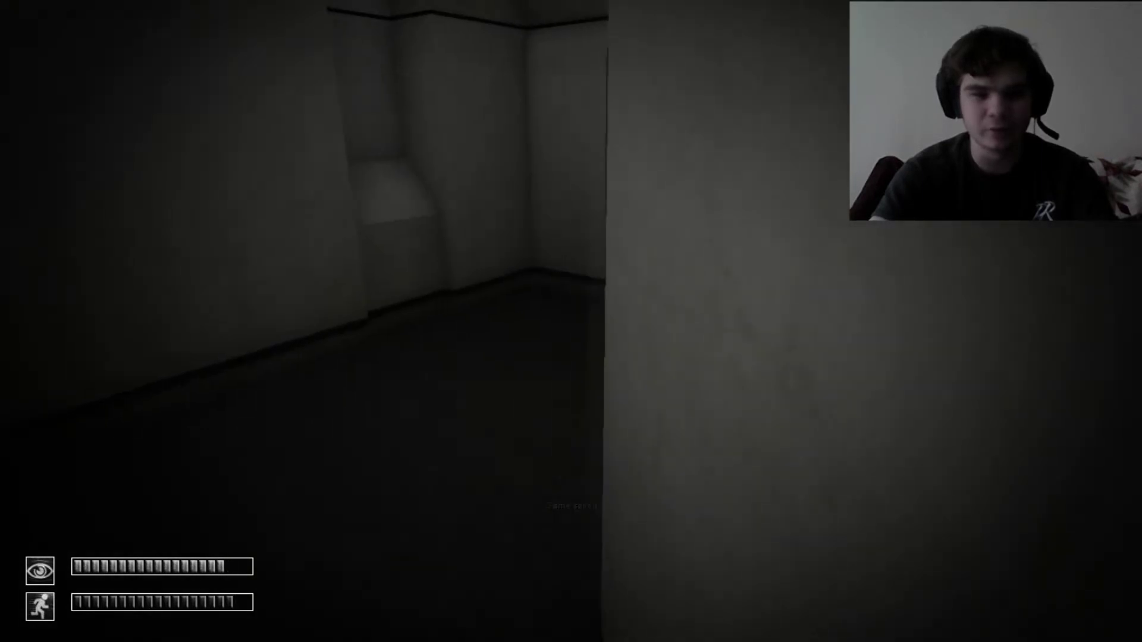
key("w")
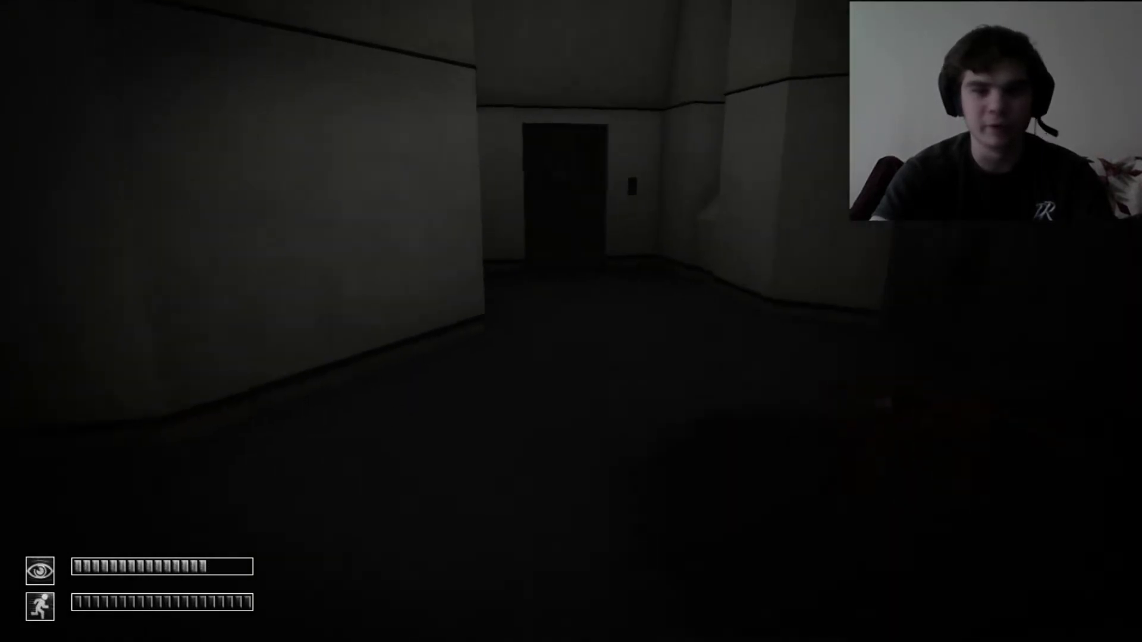
key("w")
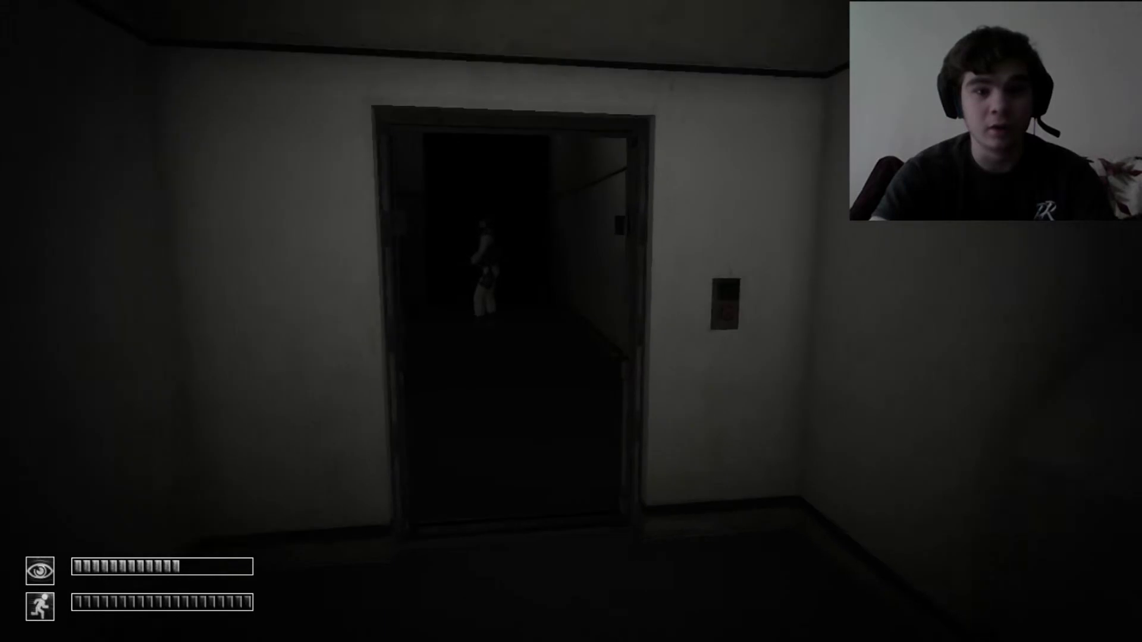
key("w")
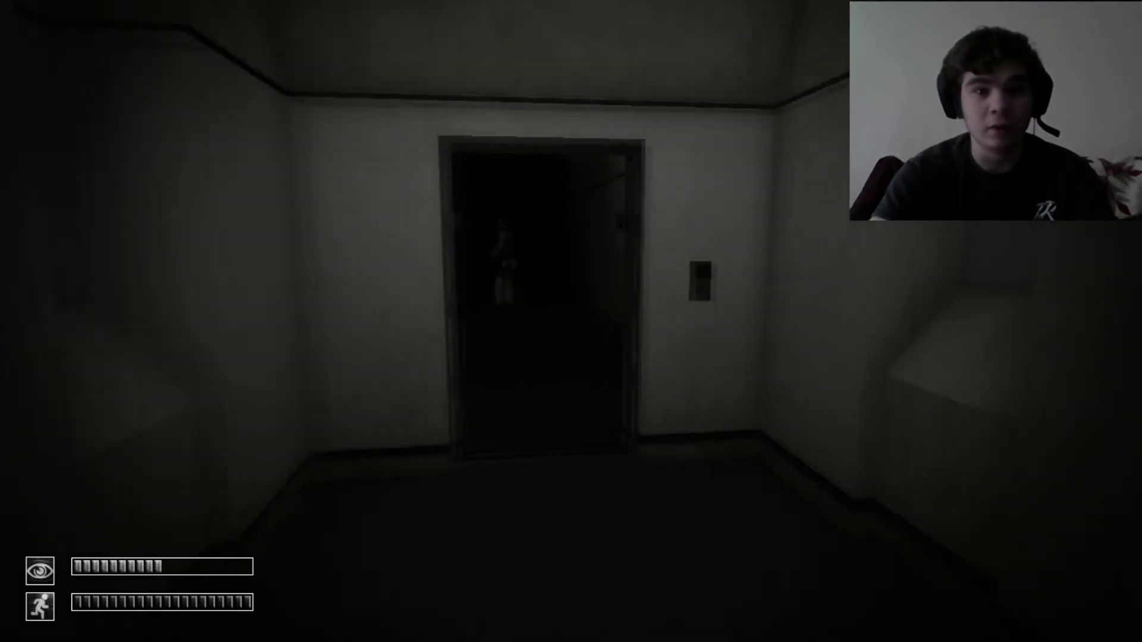
key("s")
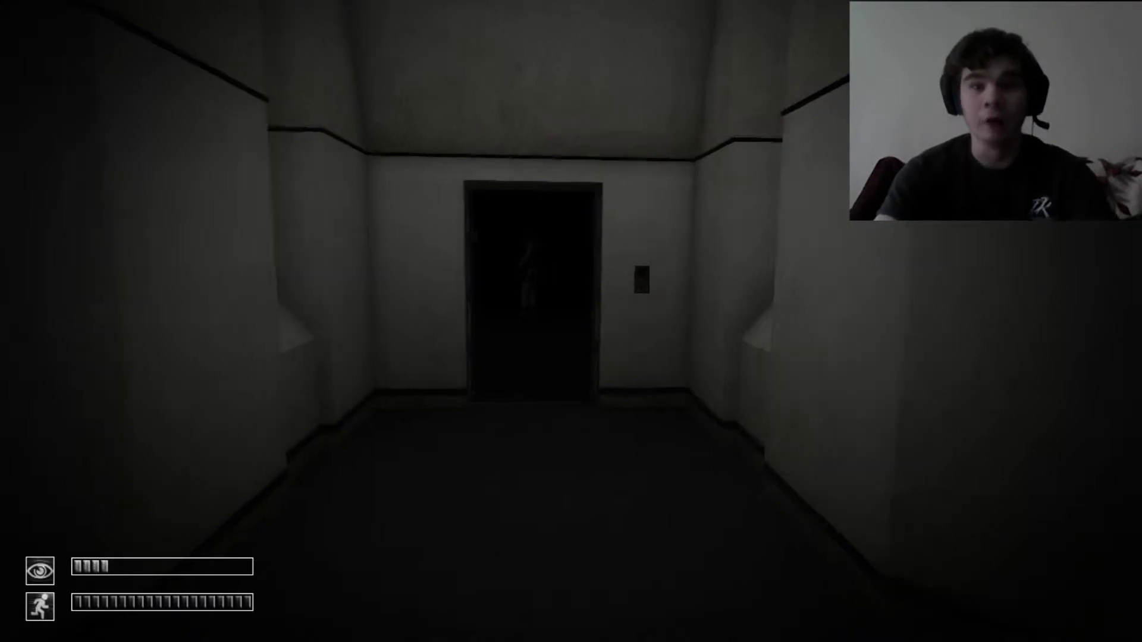
key("w")
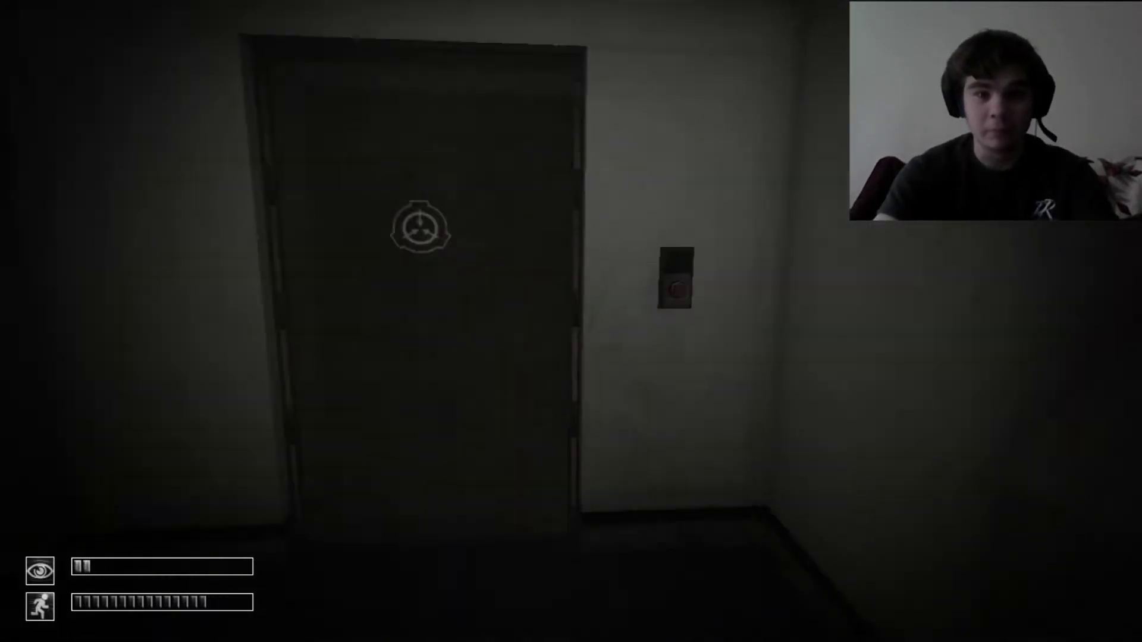
key("w")
left_click(572, 321)
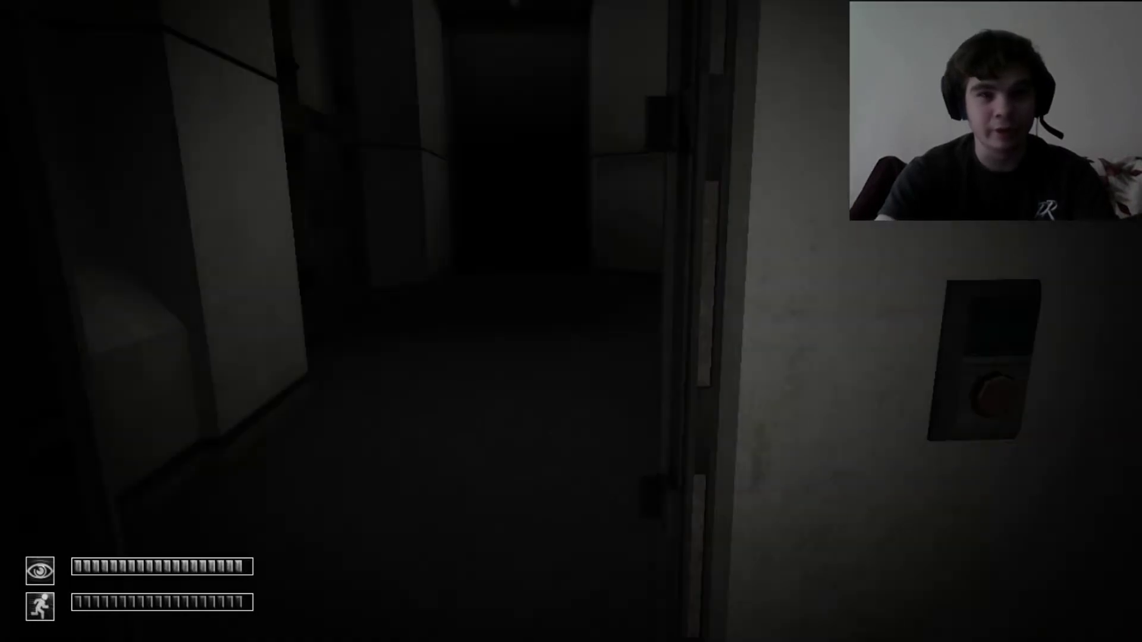
key("w")
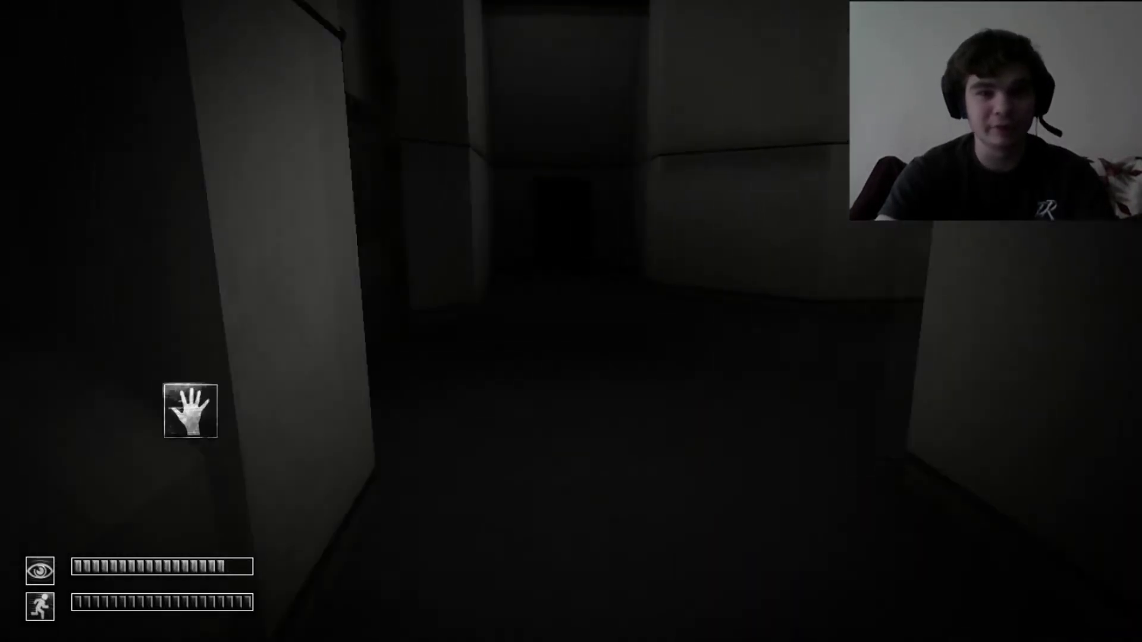
key("w")
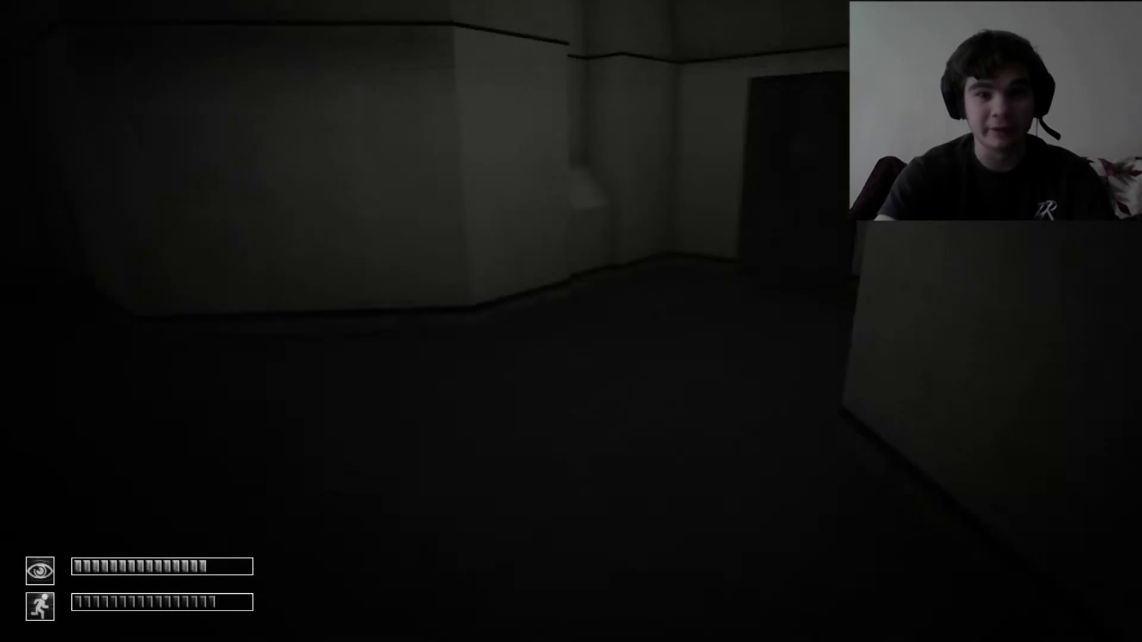
key("w")
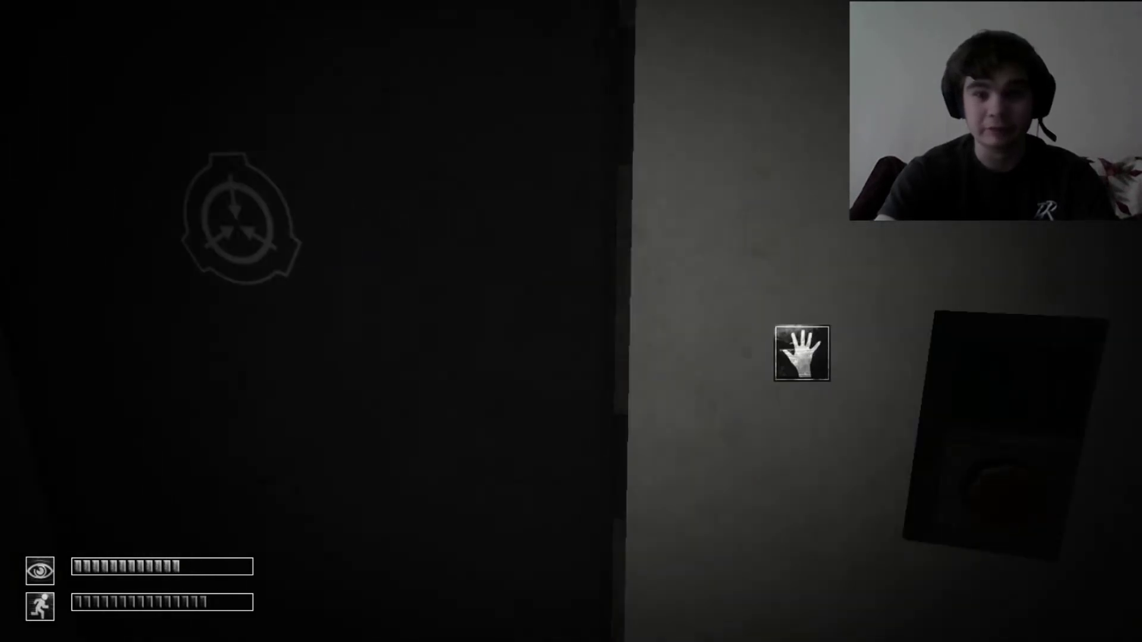
left_click(775, 353)
key("w")
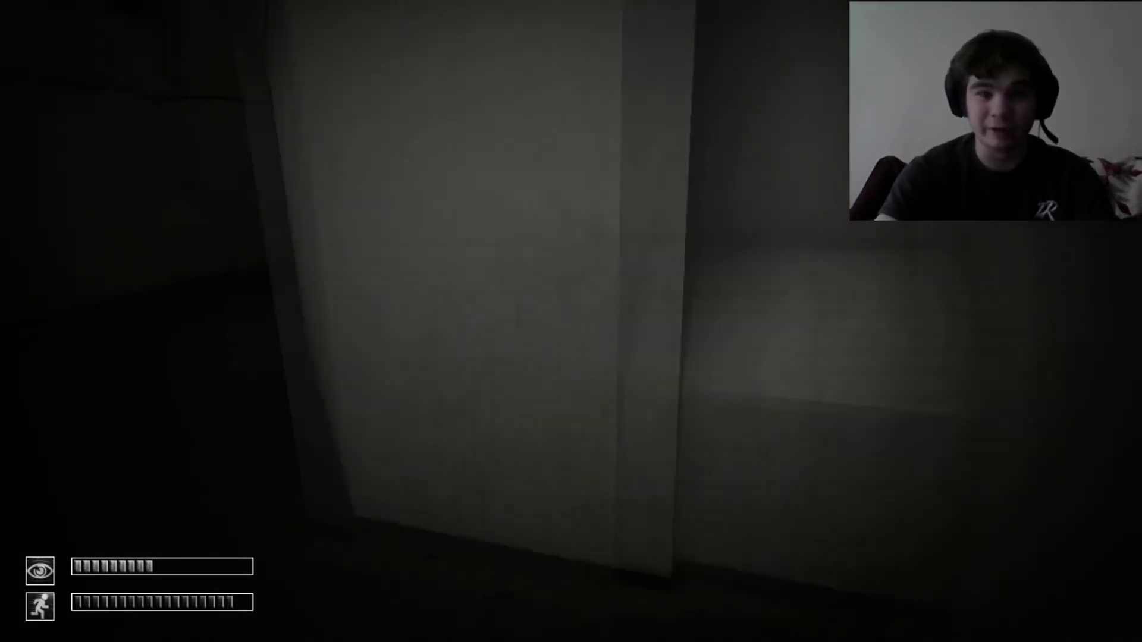
key("w")
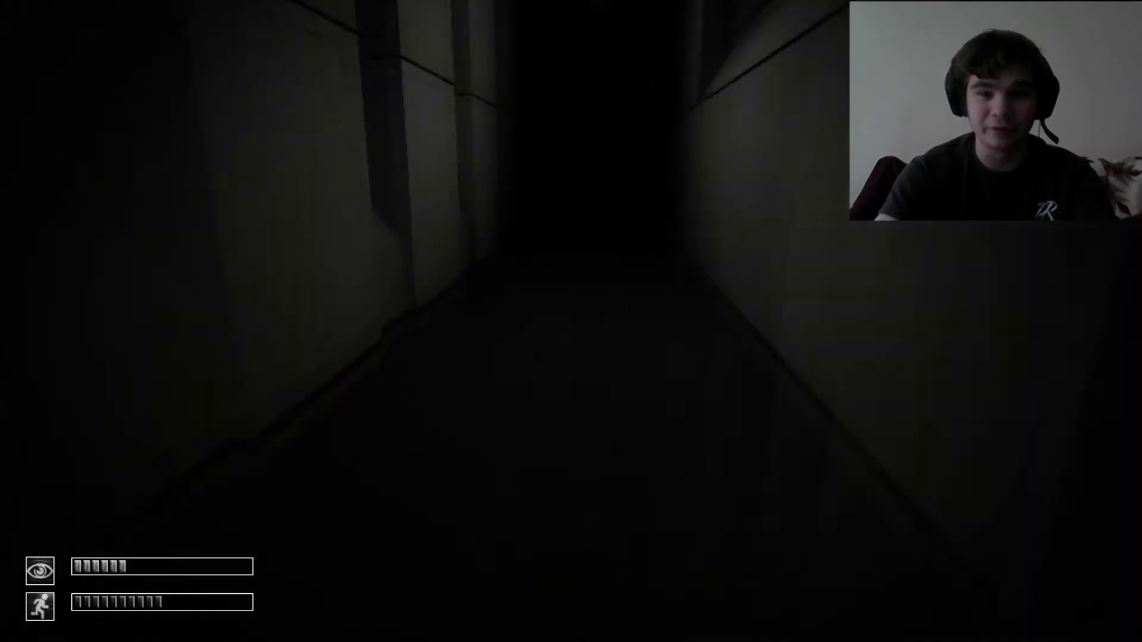
key("w")
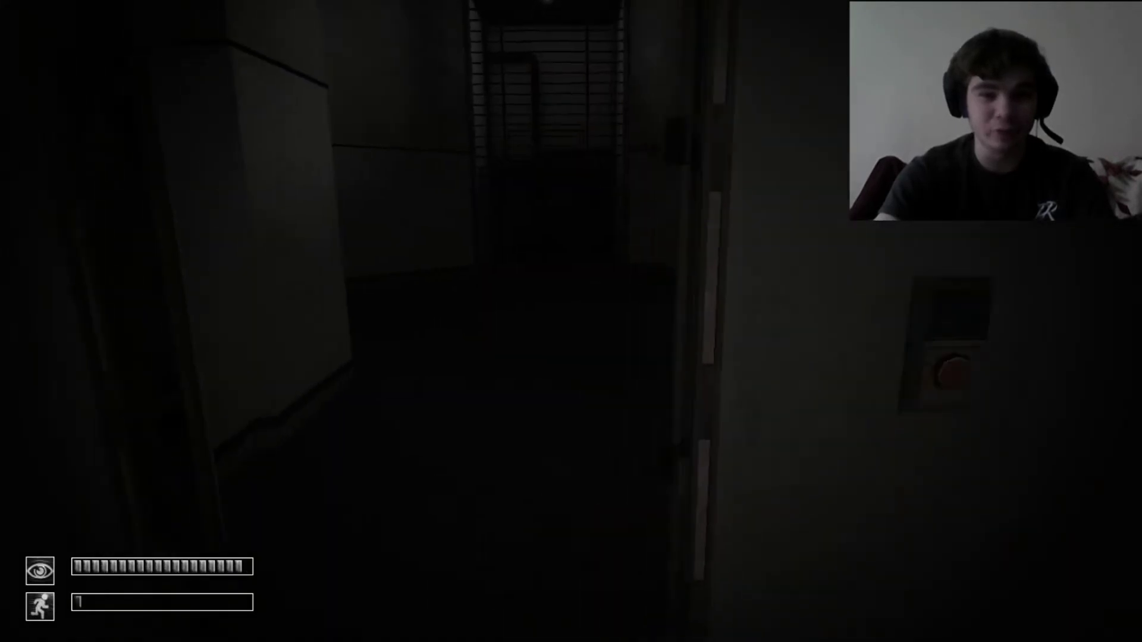
key("w")
key("w")
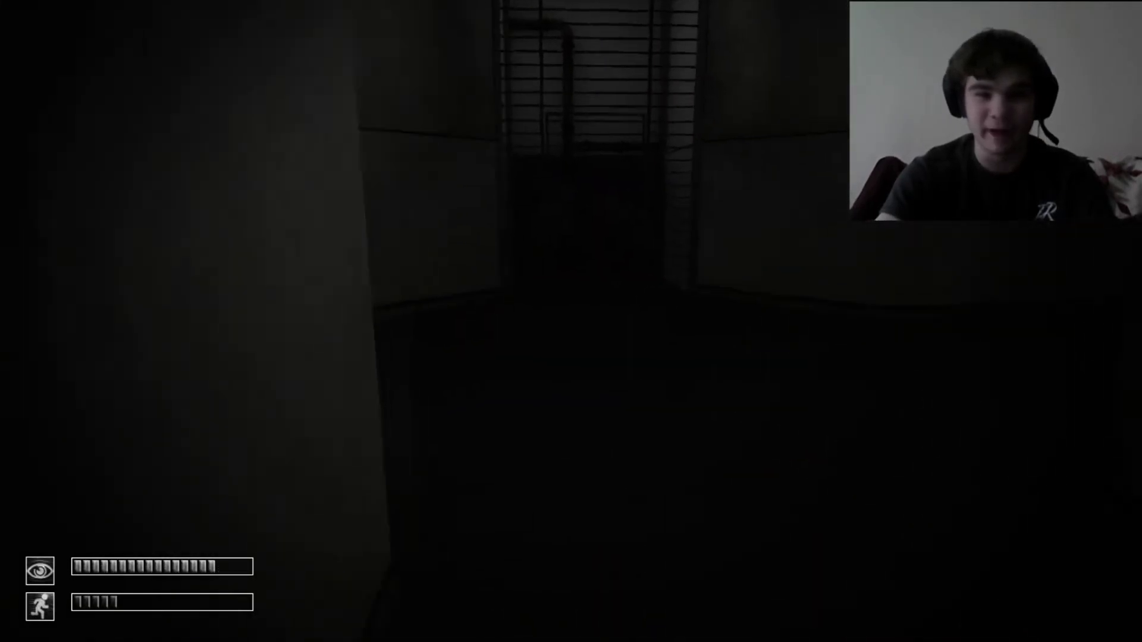
key("w")
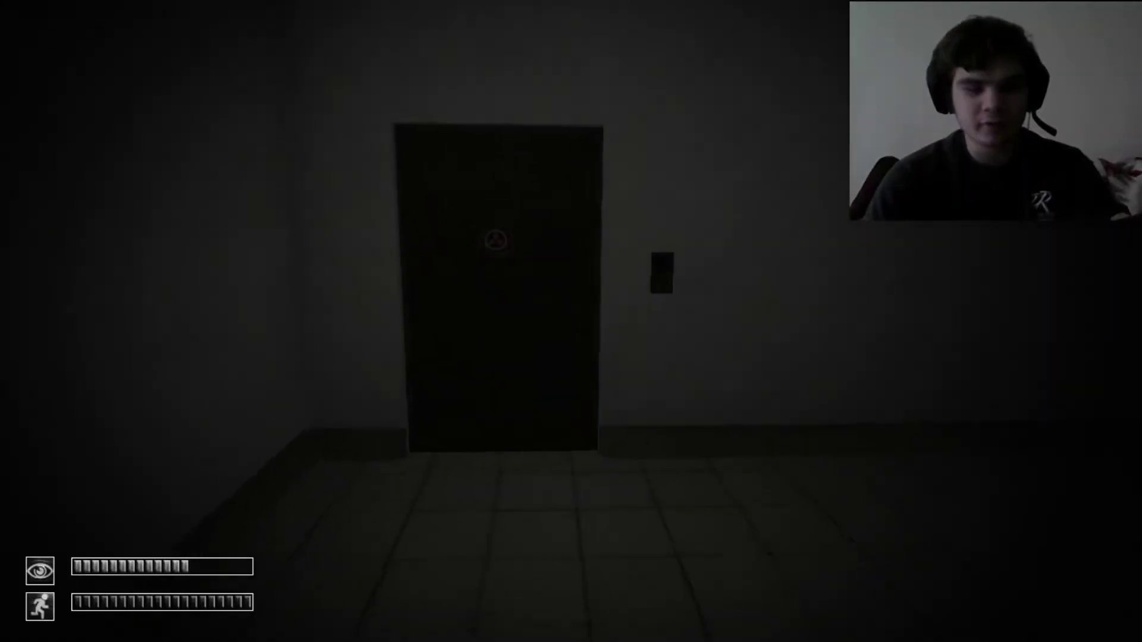
key("w")
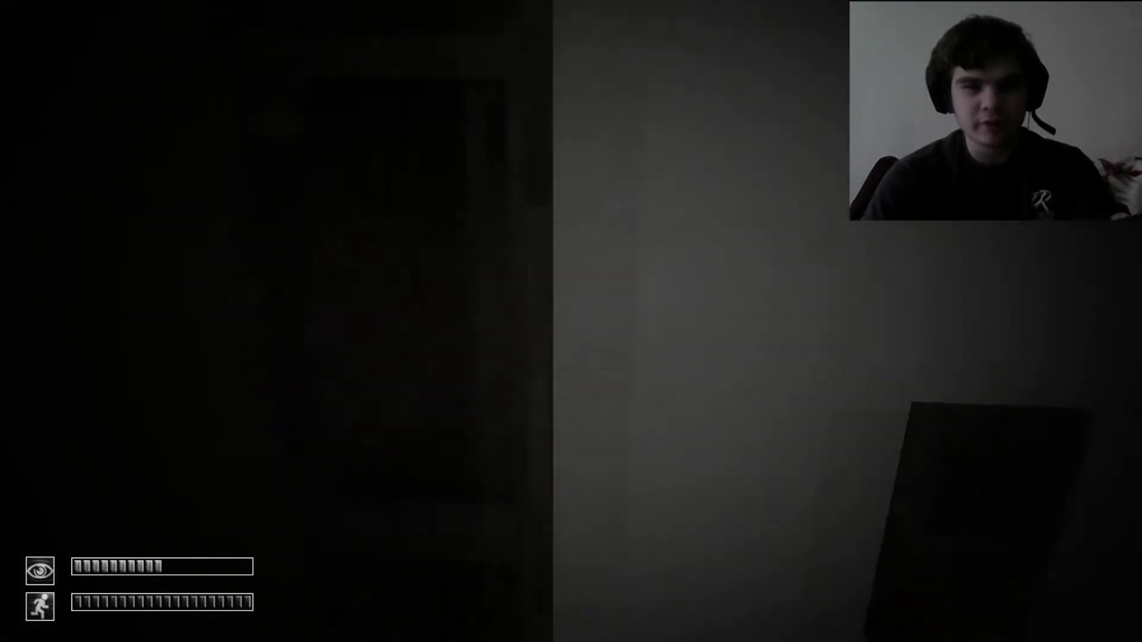
key("w")
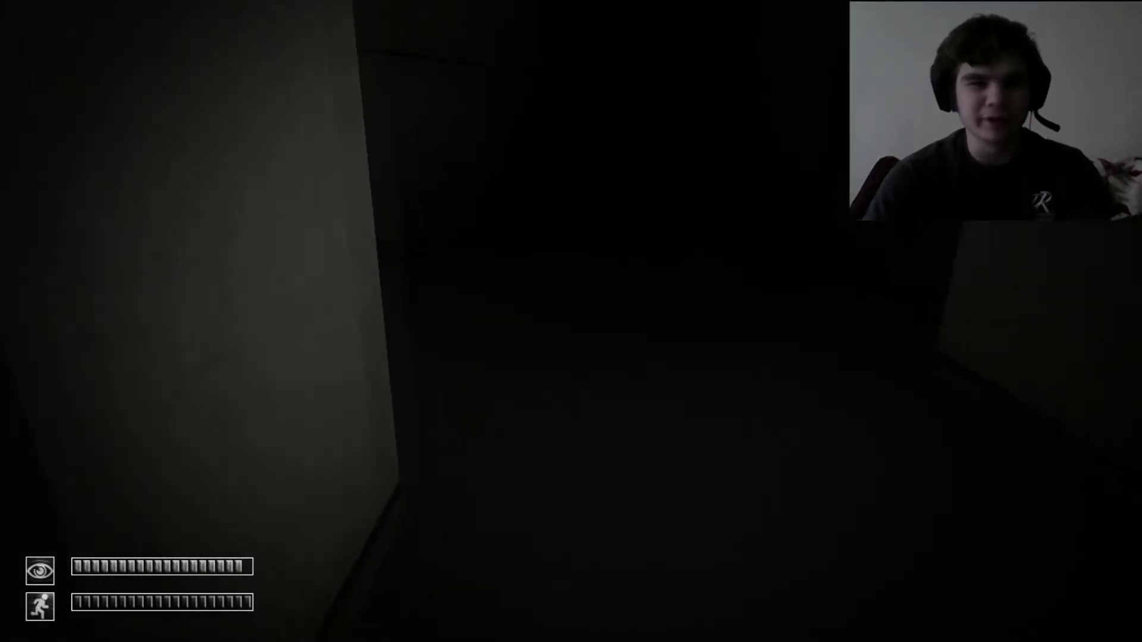
key("w")
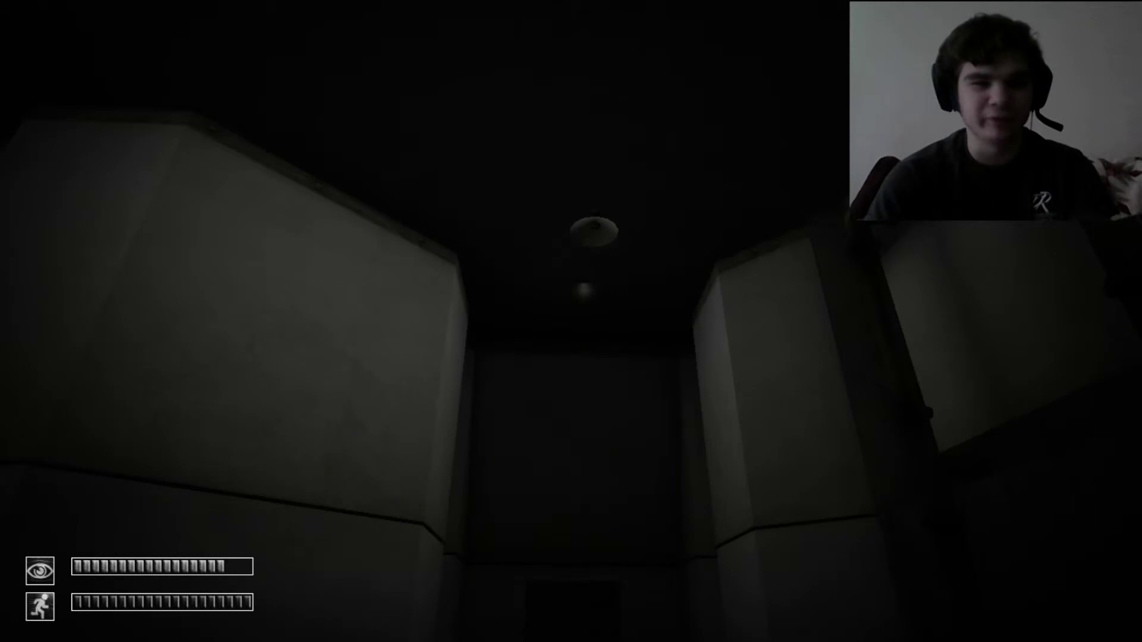
key("w")
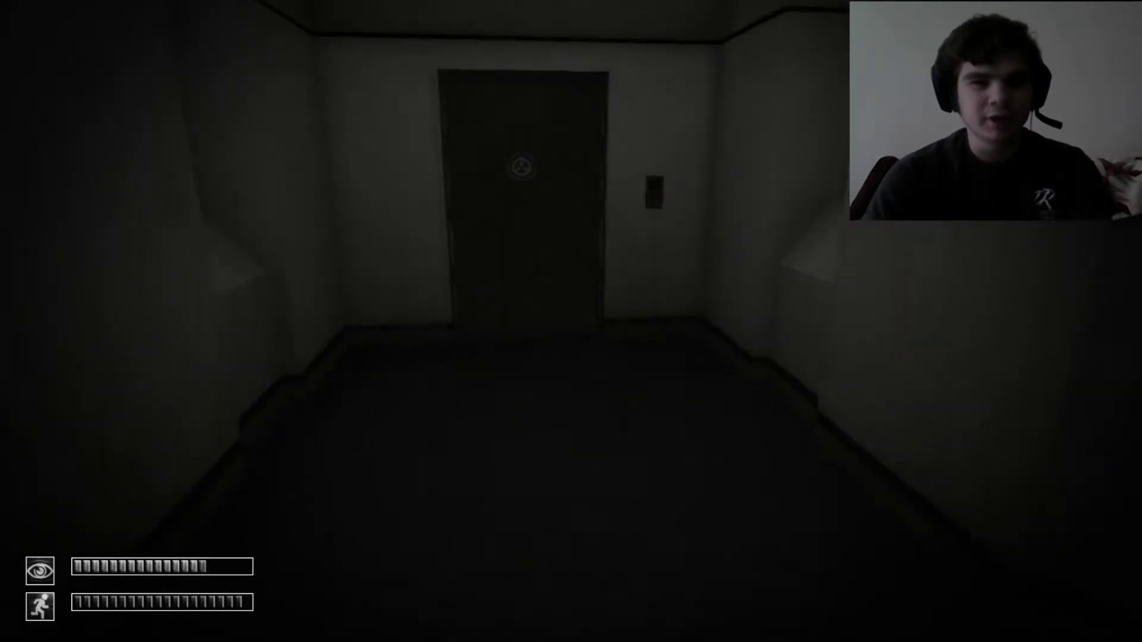
key("w")
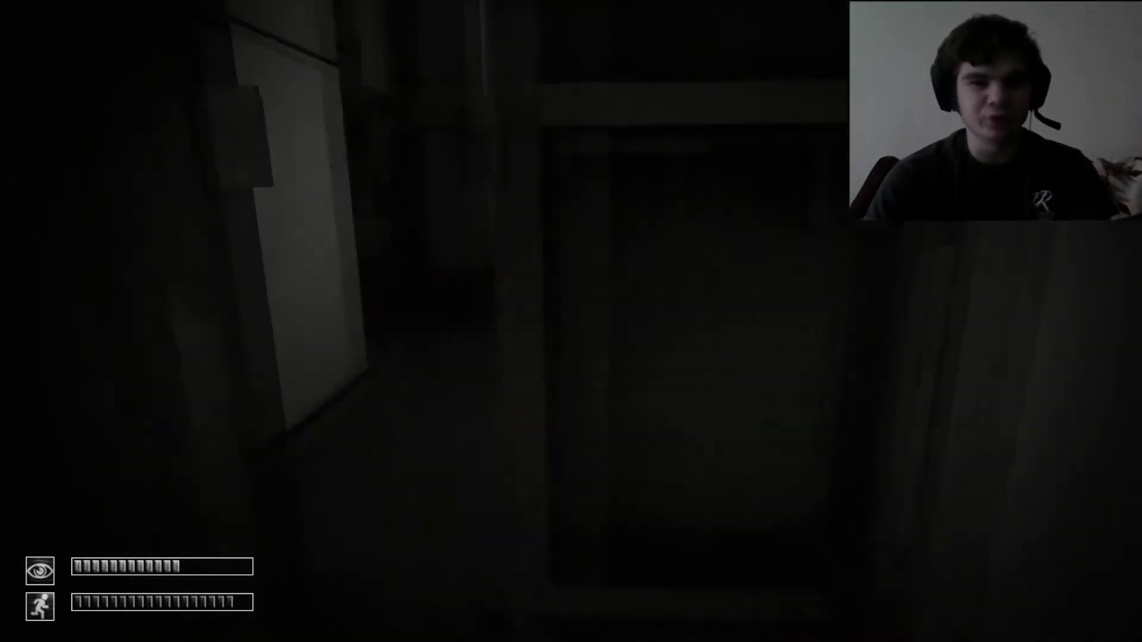
key("w")
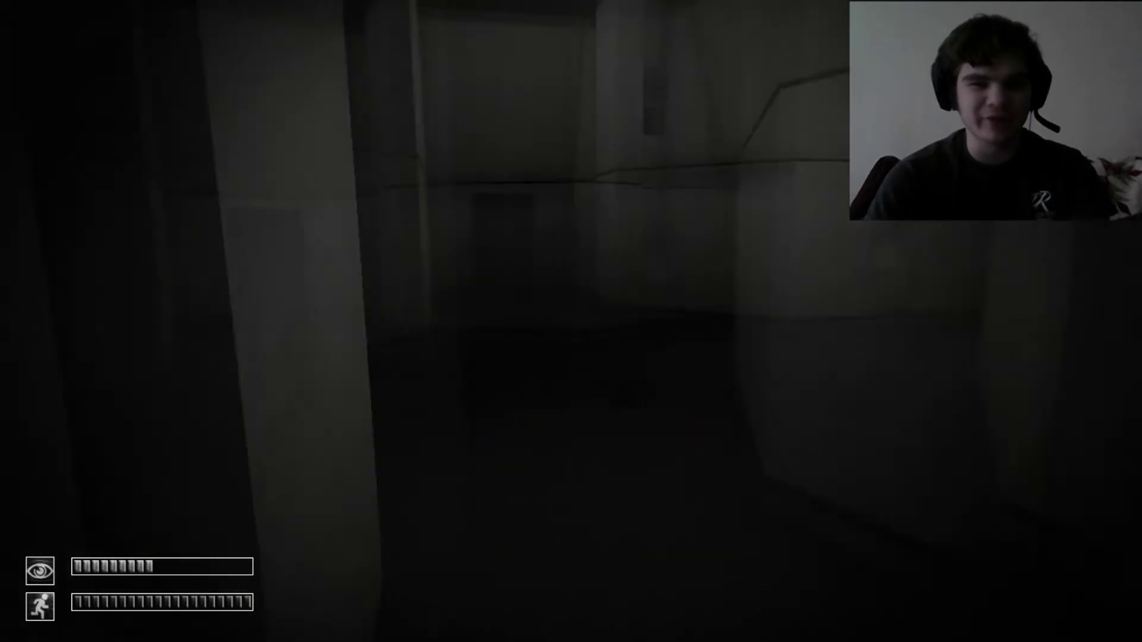
key("w")
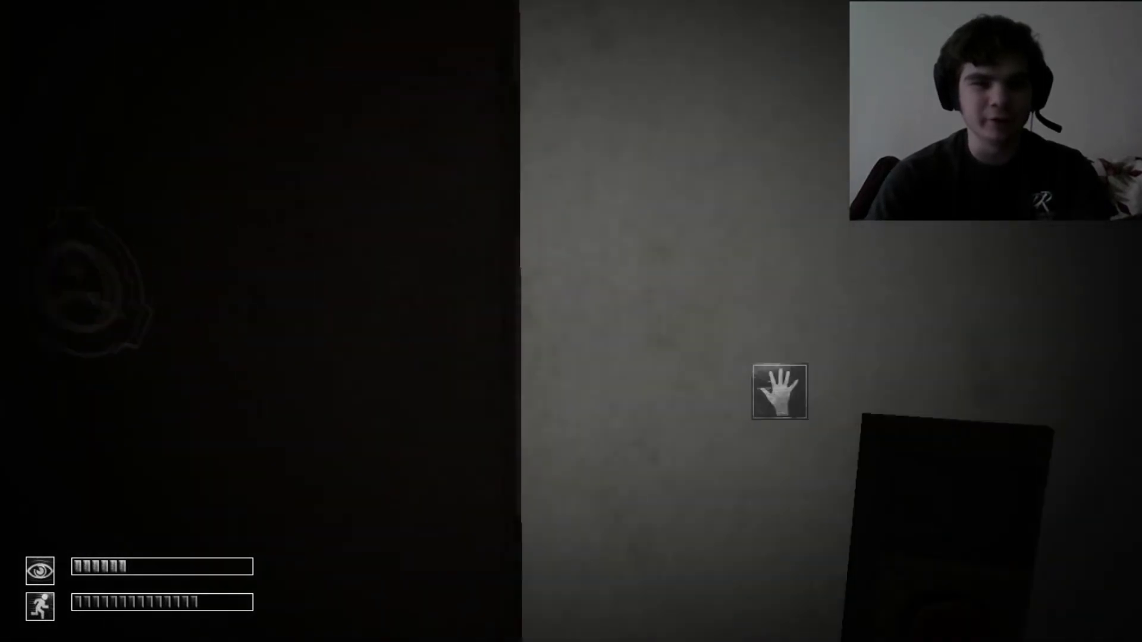
key("w")
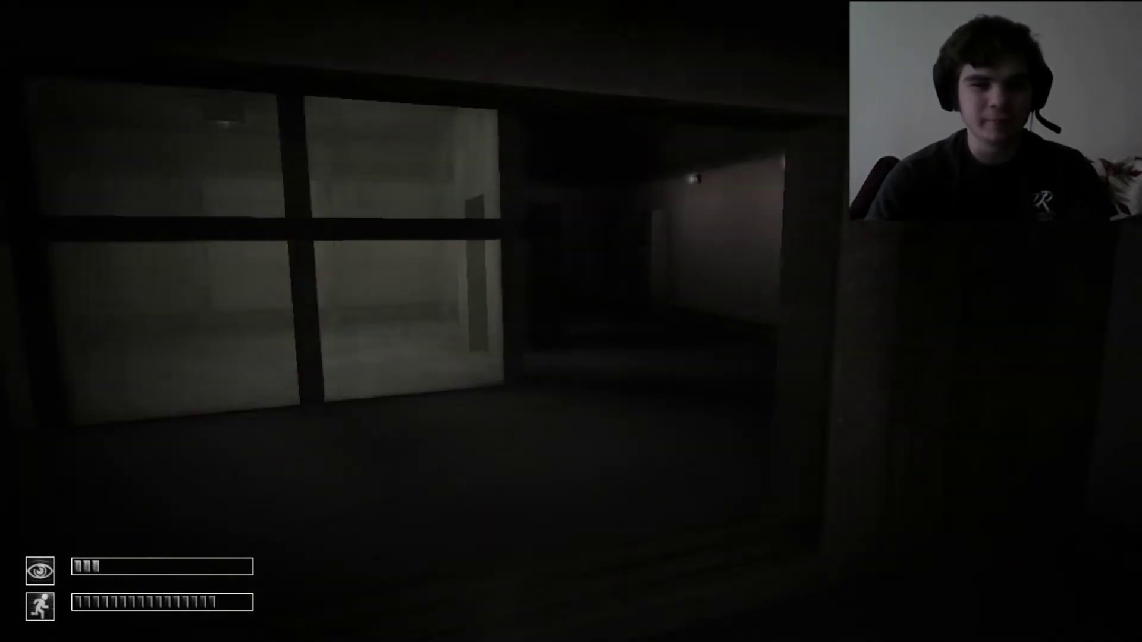
key("w")
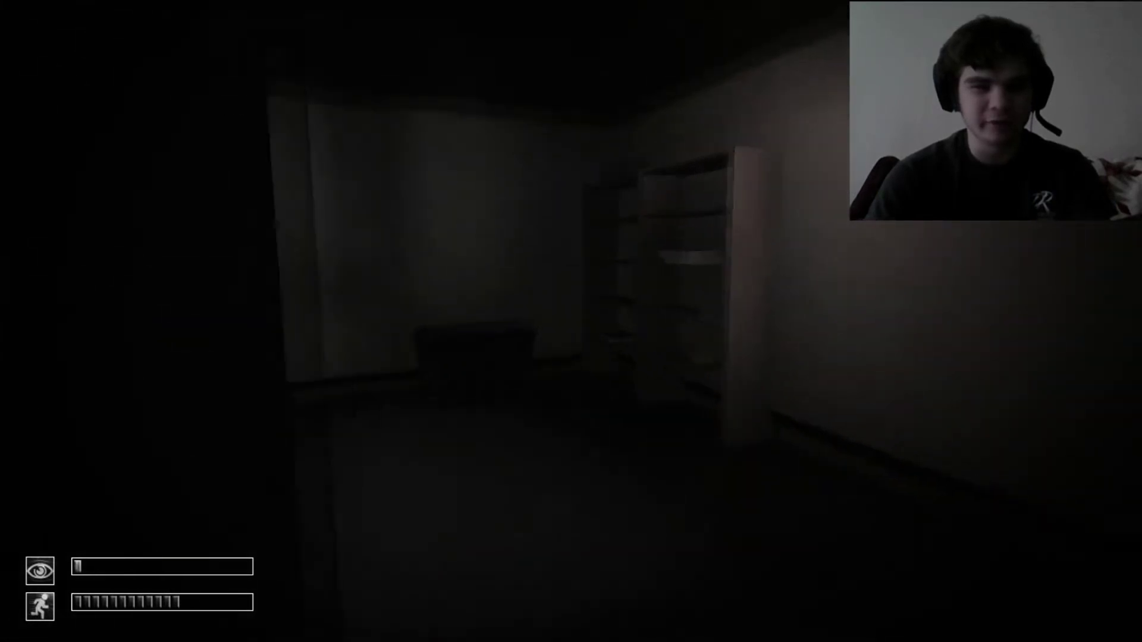
key("F5")
key("w")
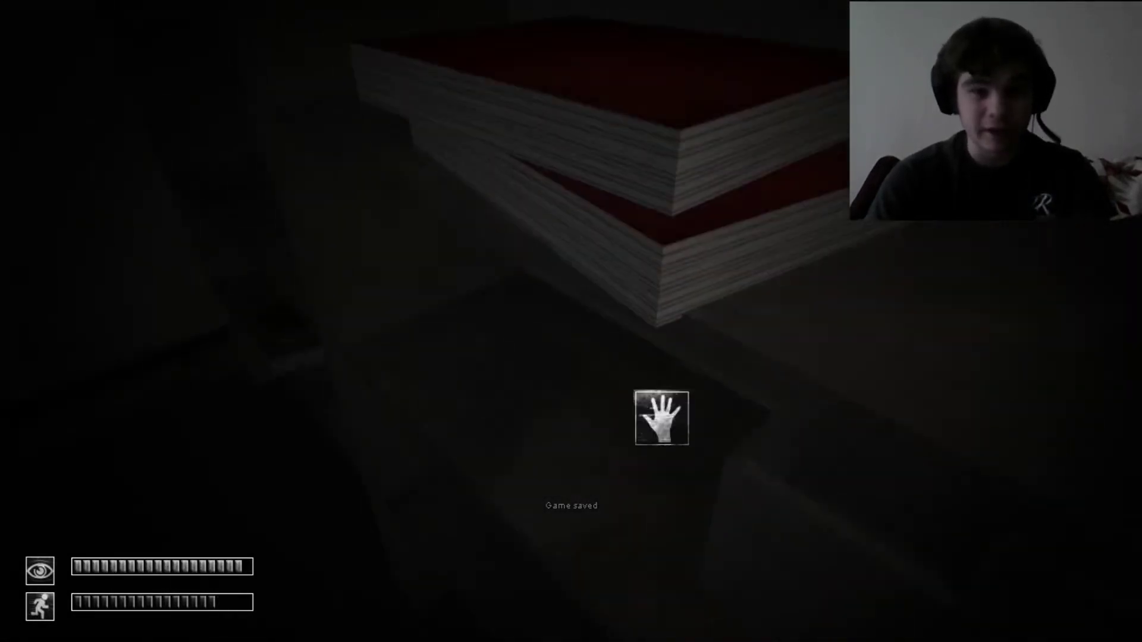
key("w")
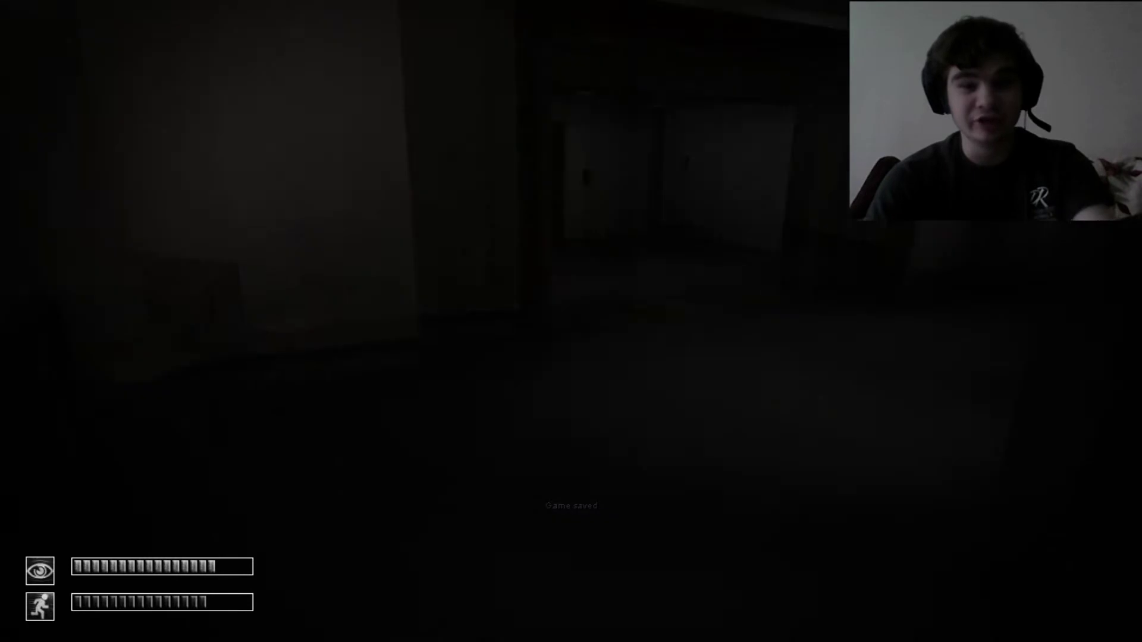
key("w")
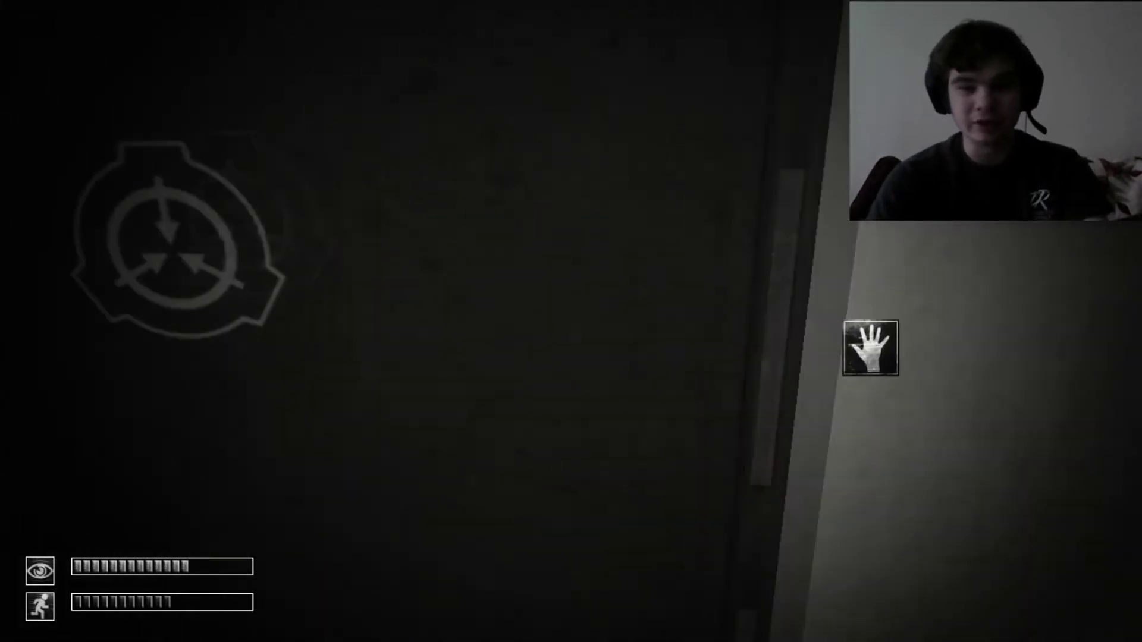
left_click(571, 321)
key("w")
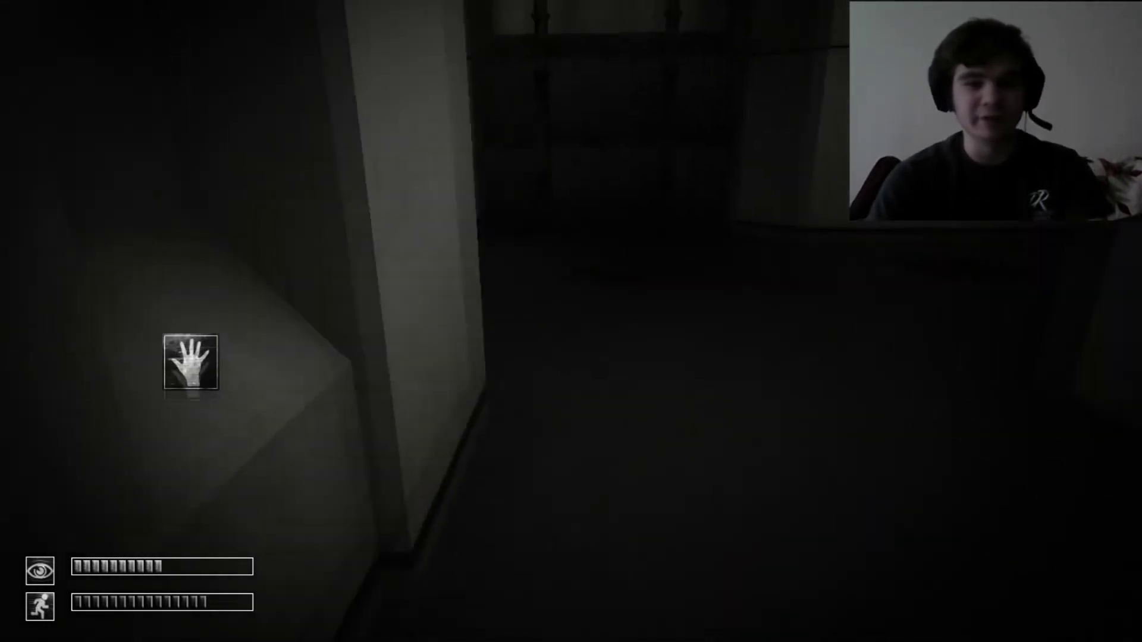
key("w")
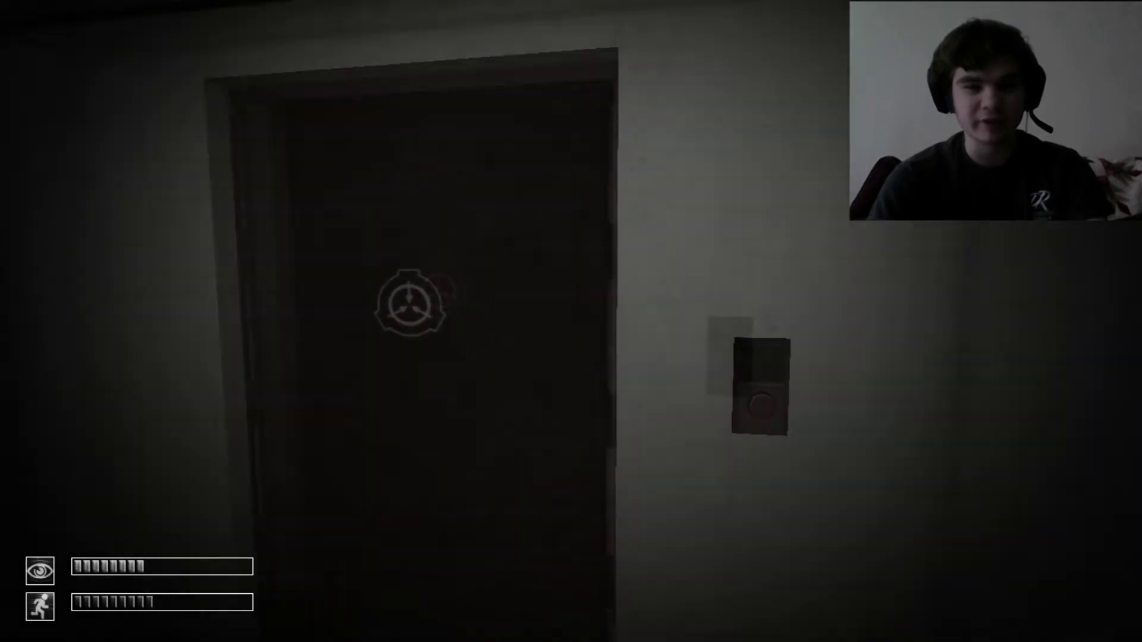
key("w")
left_click(571, 321)
key("w")
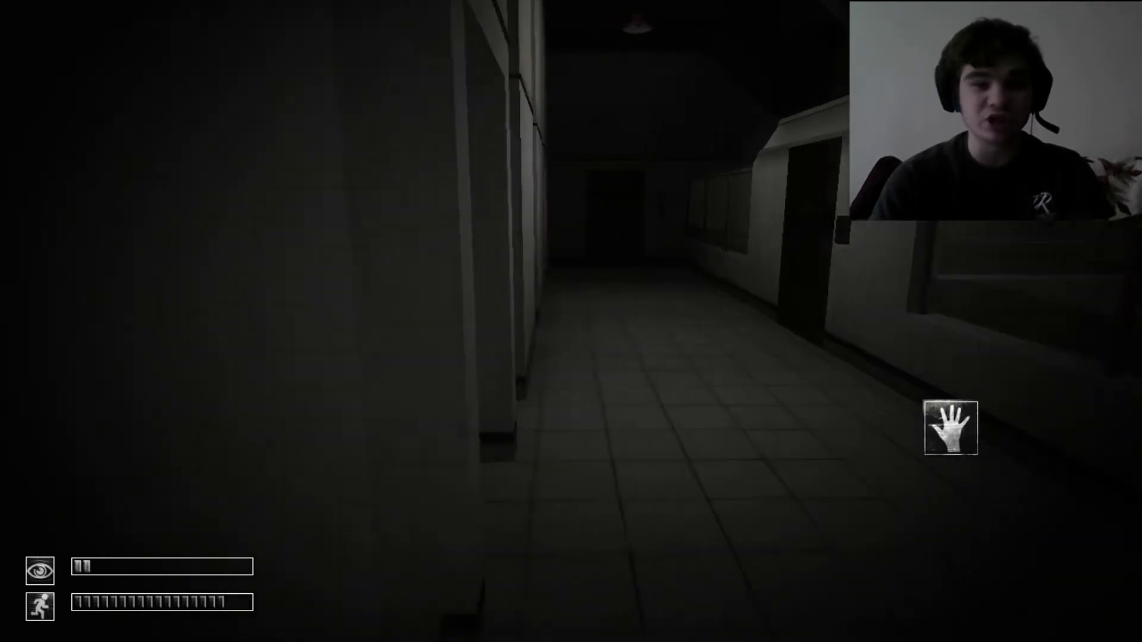
key("shift+w")
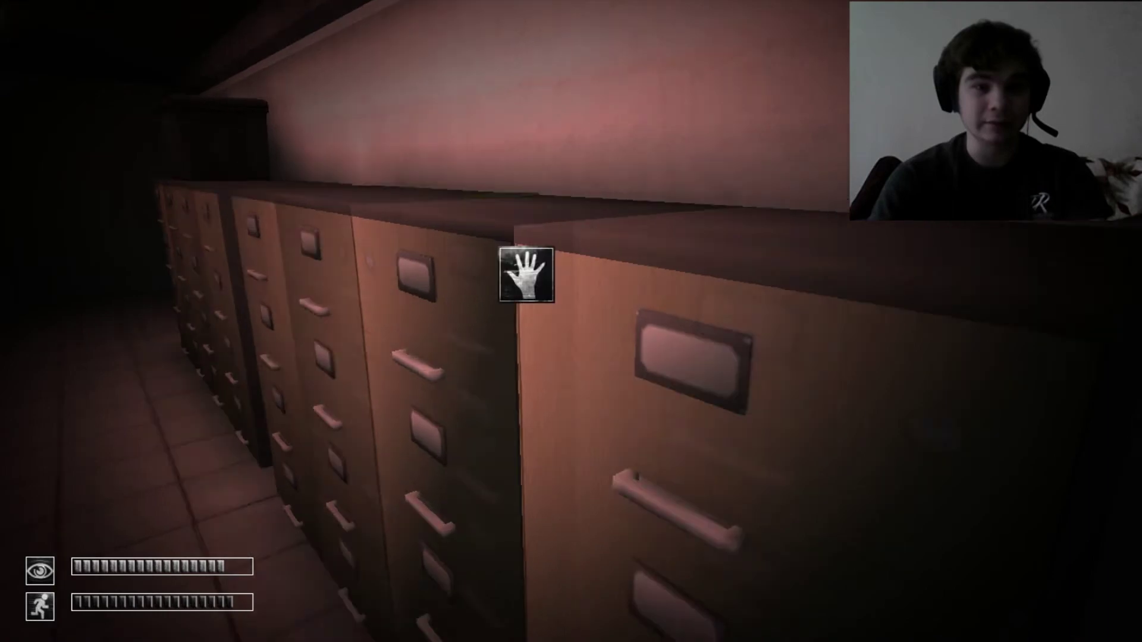
key("shift+w")
key("space")
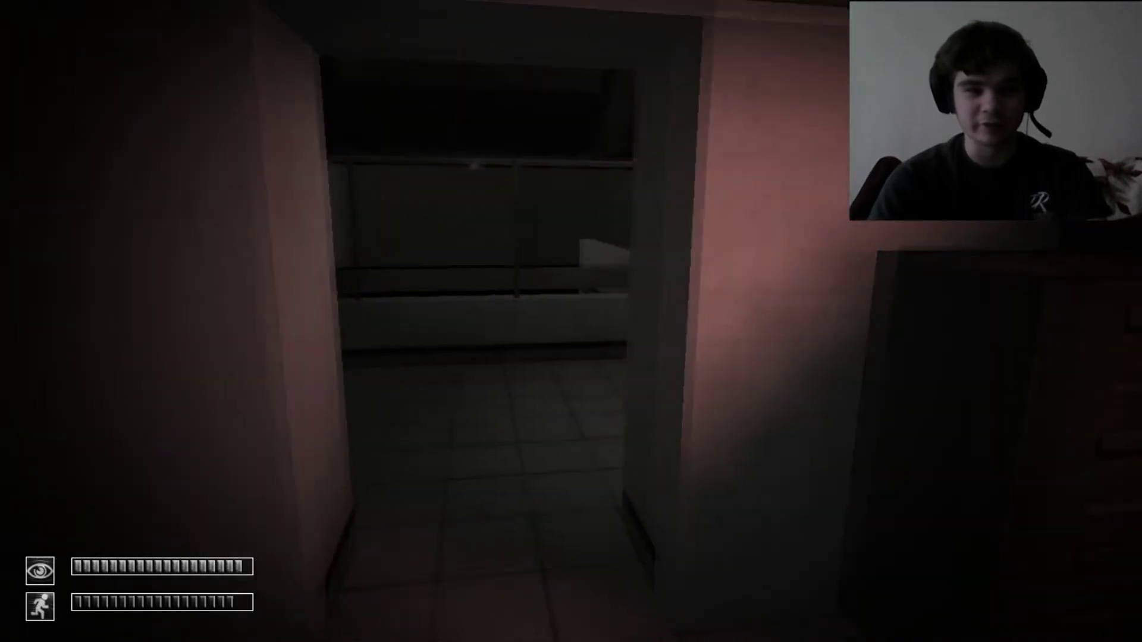
key("shift+w")
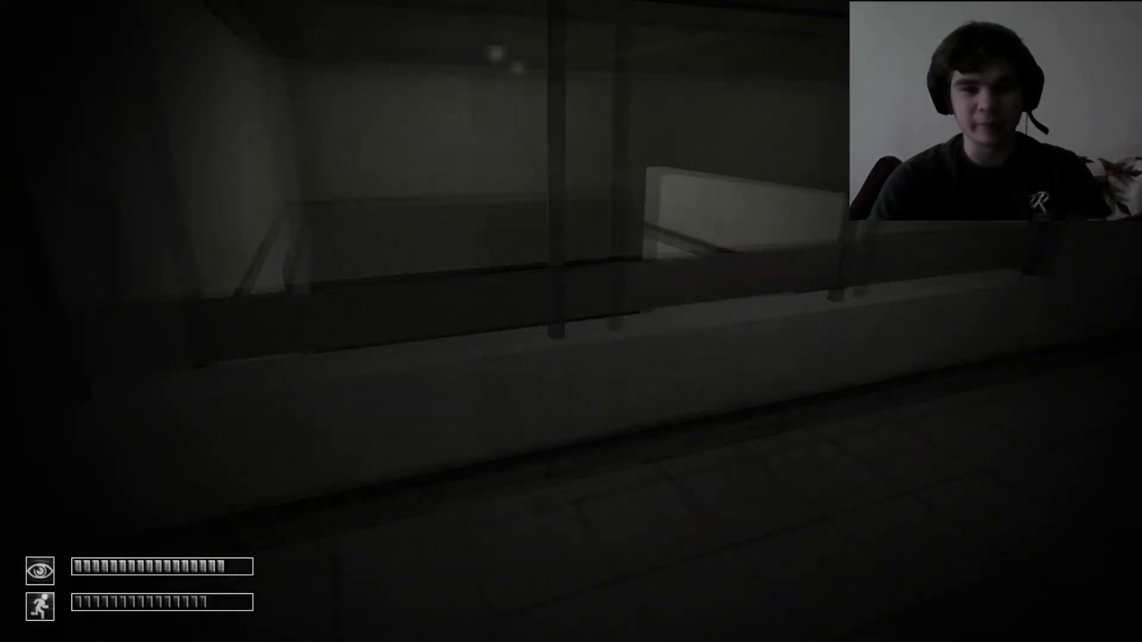
key("w")
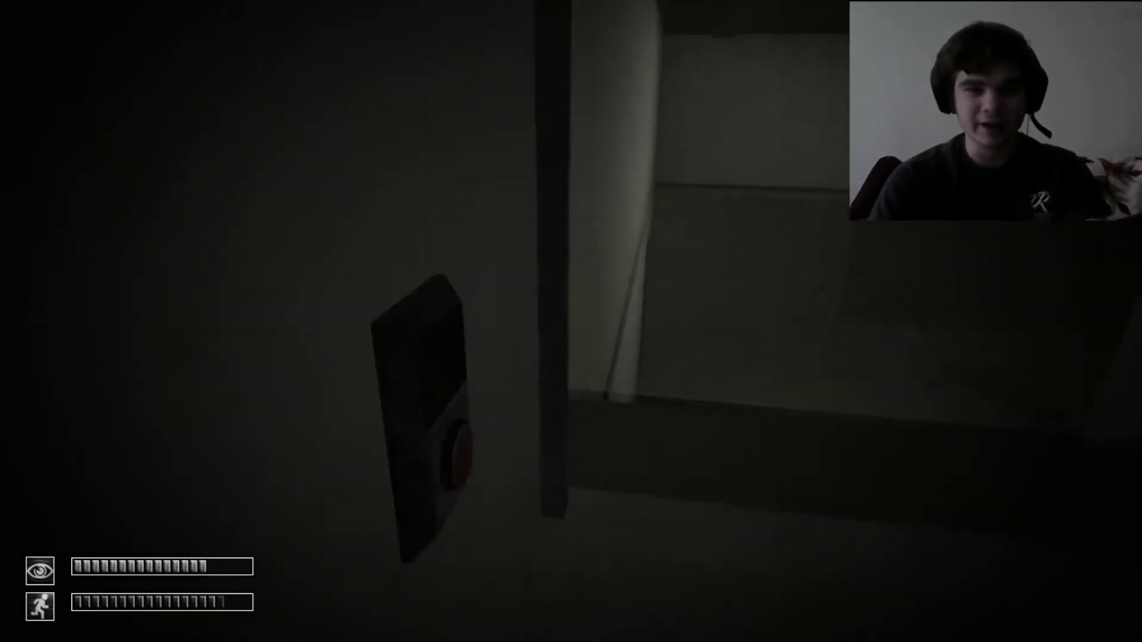
key("w")
key("w")
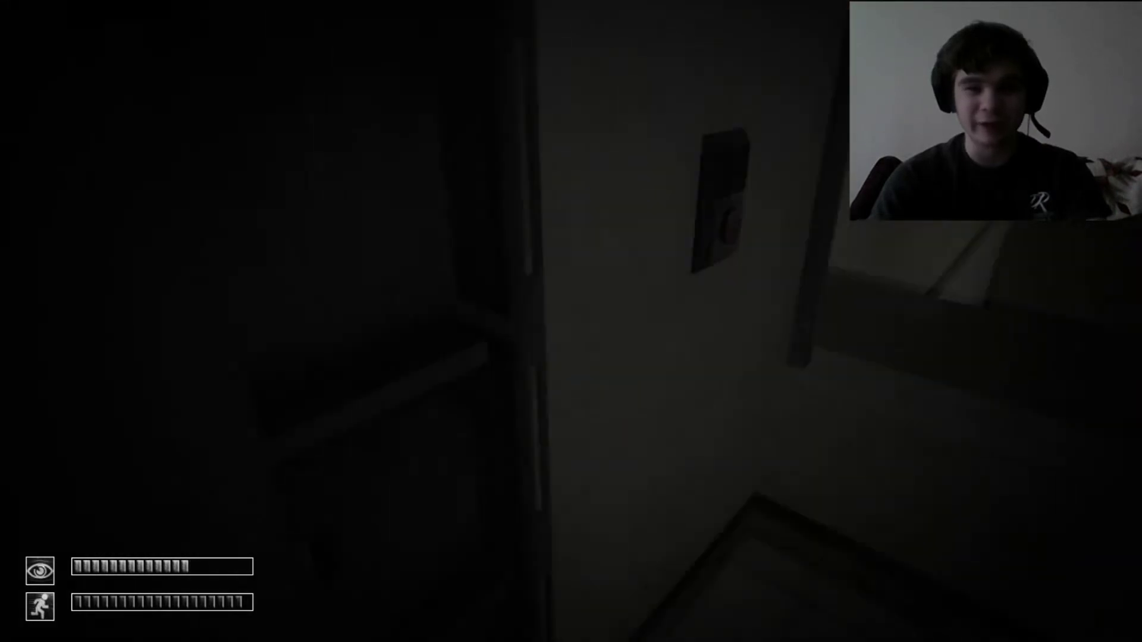
key("w")
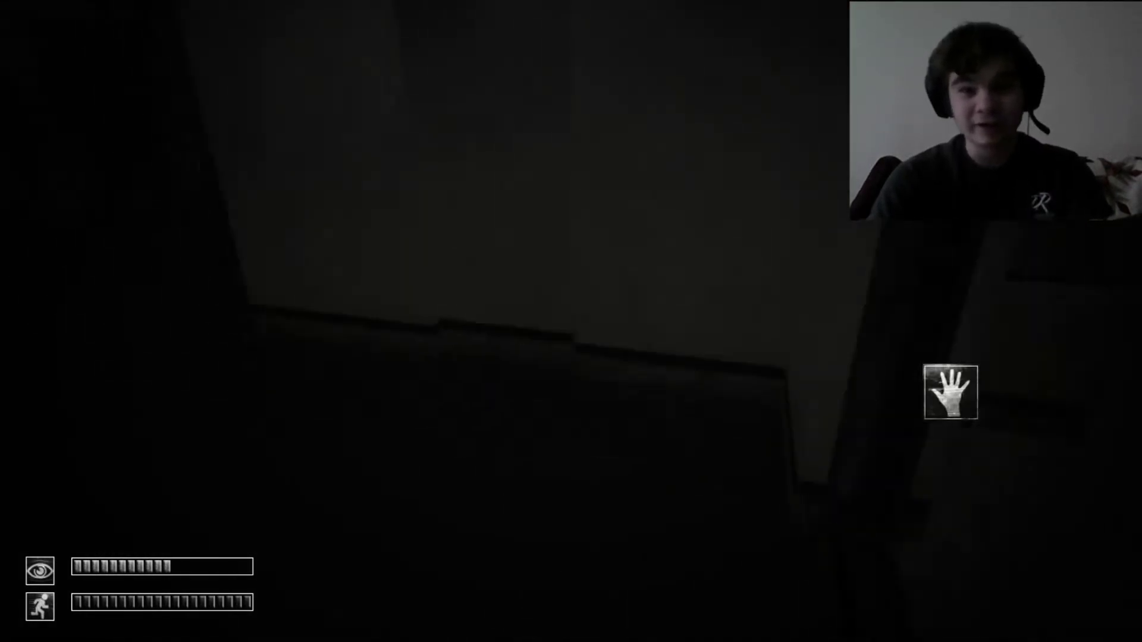
key("w")
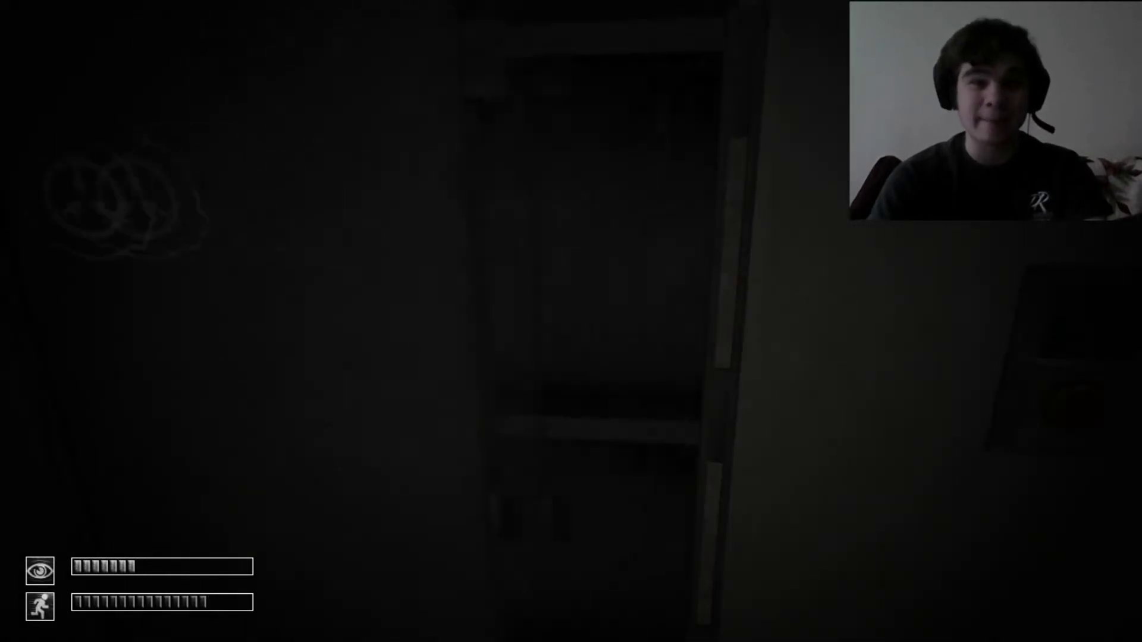
key("w")
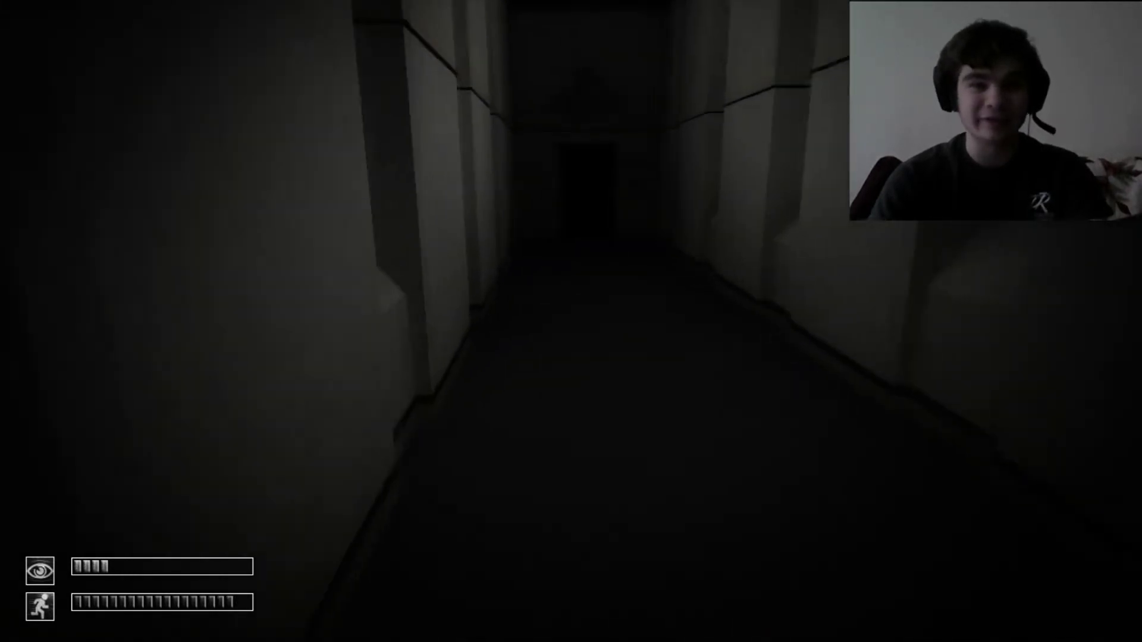
key("shift+w")
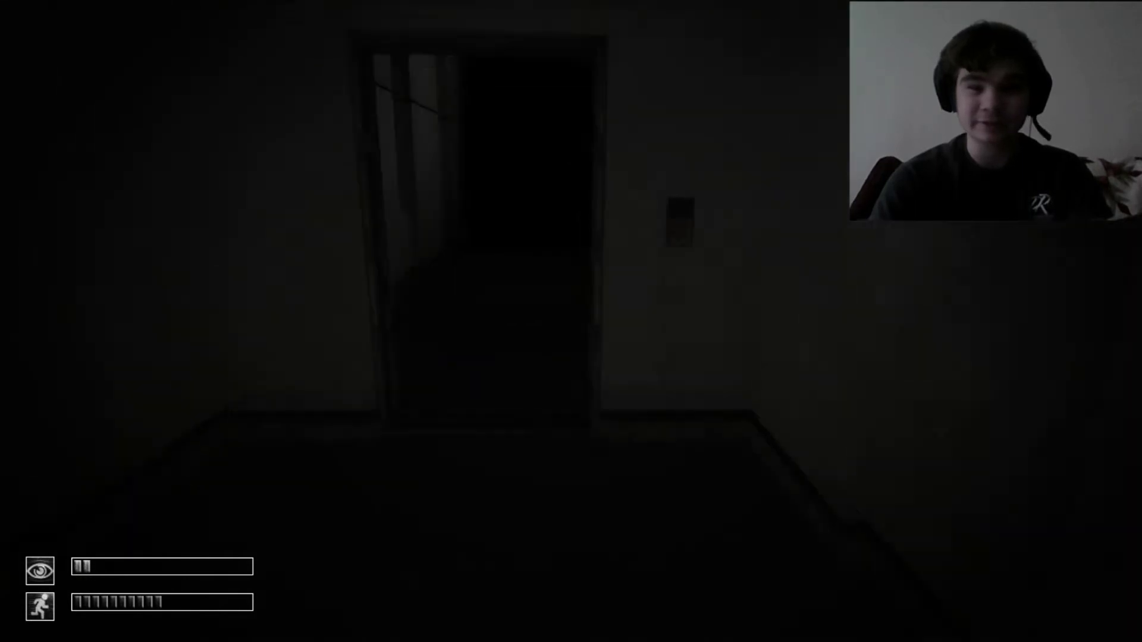
key("shift+w")
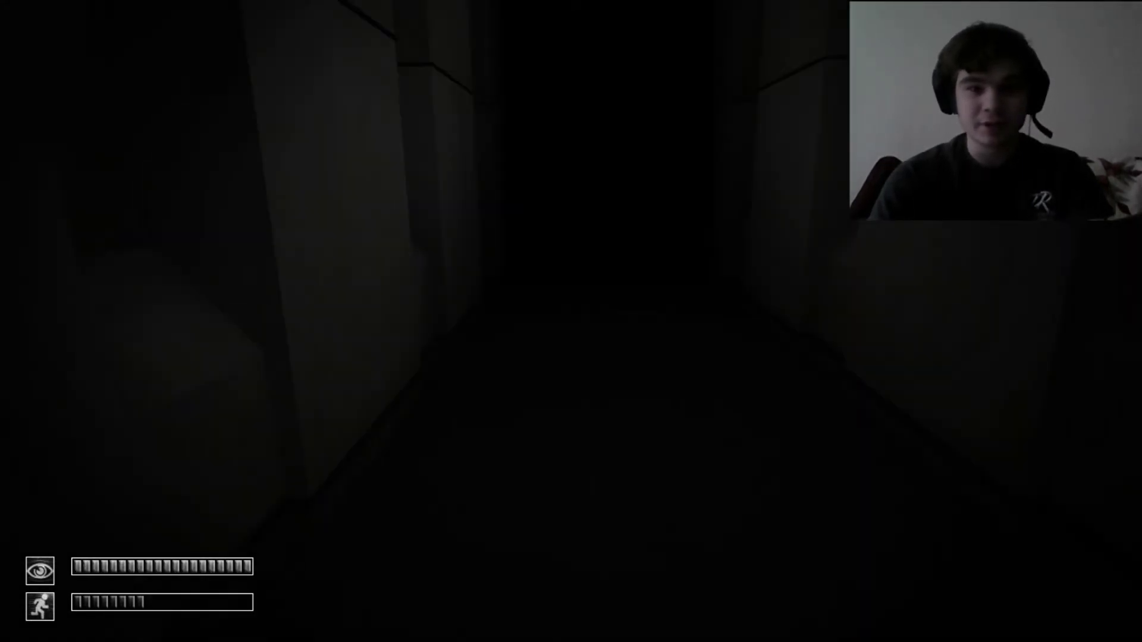
key("shift+w")
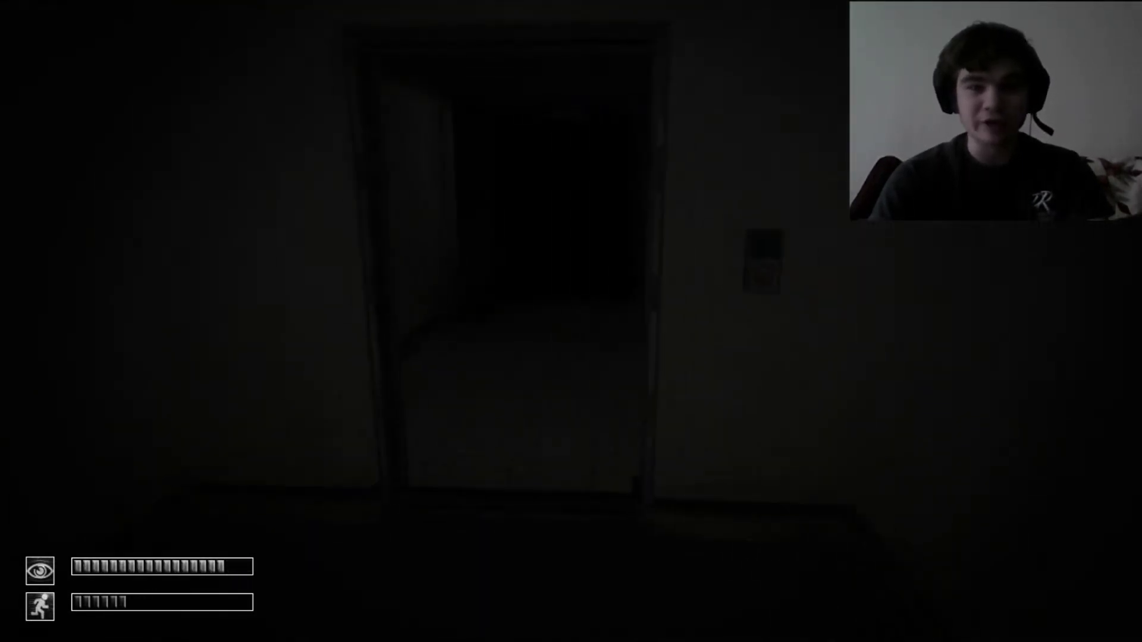
key("w")
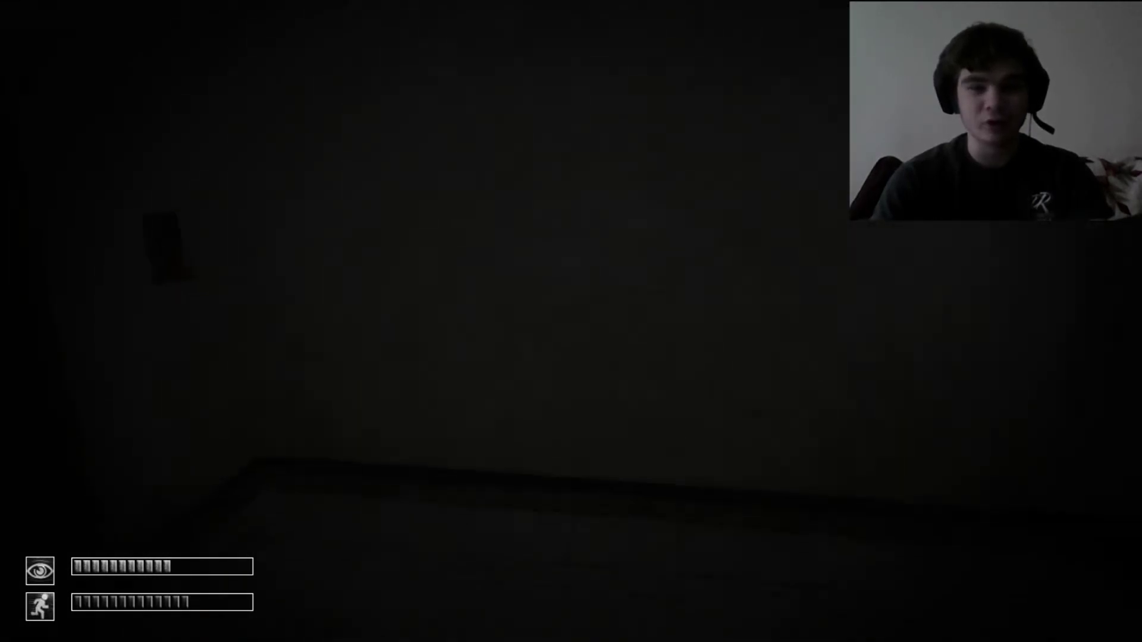
key("shift+w")
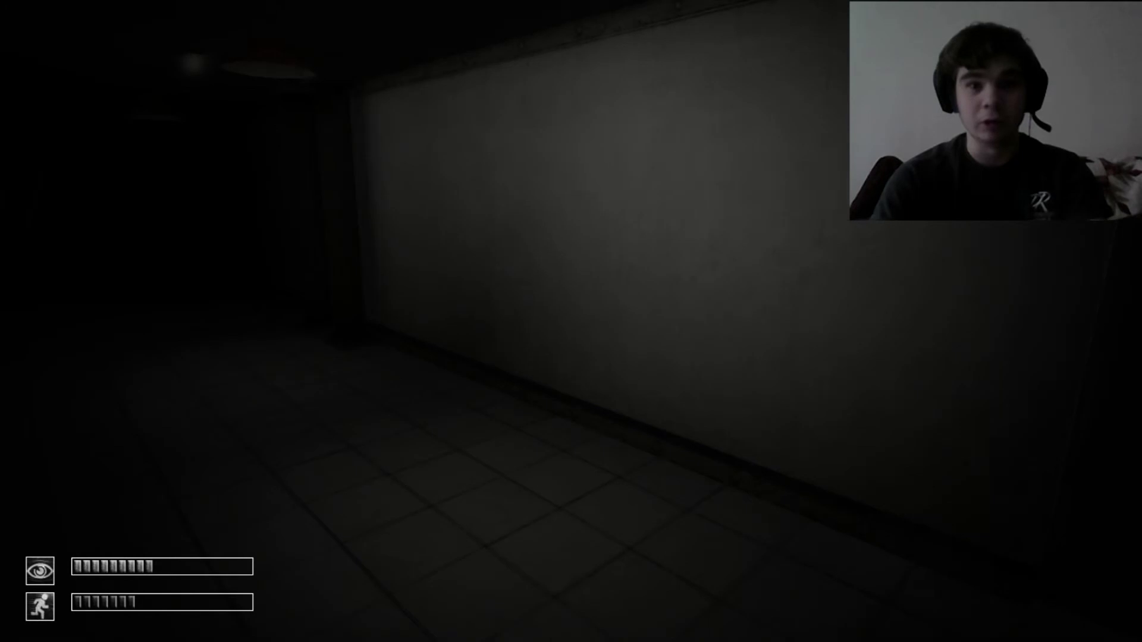
key("Tab")
key("Tab")
key("Tab")
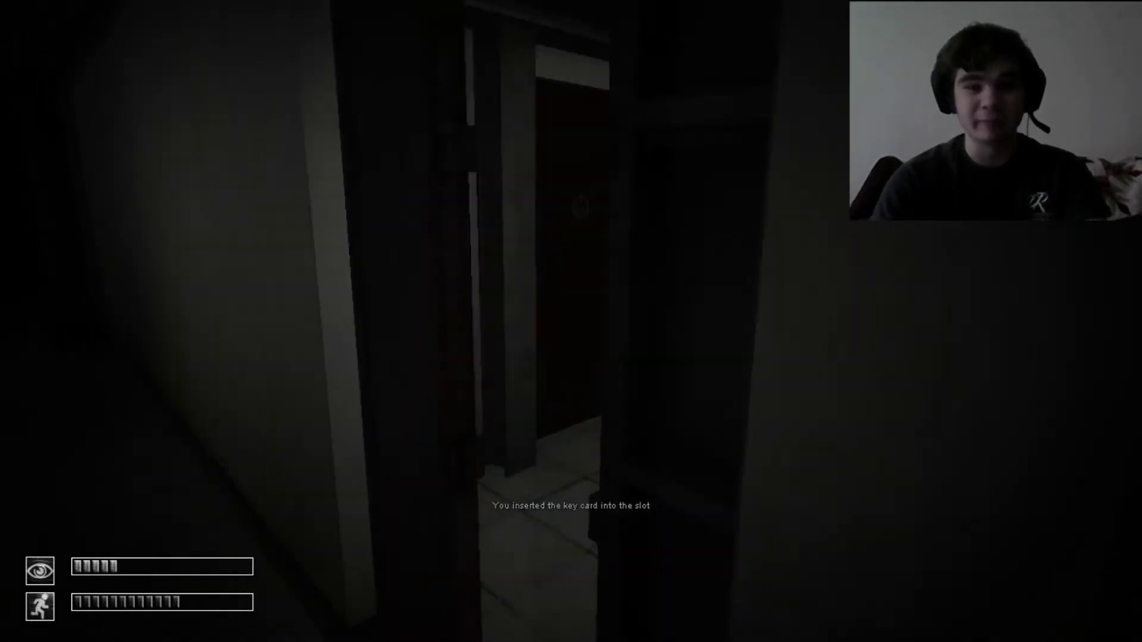
key("s")
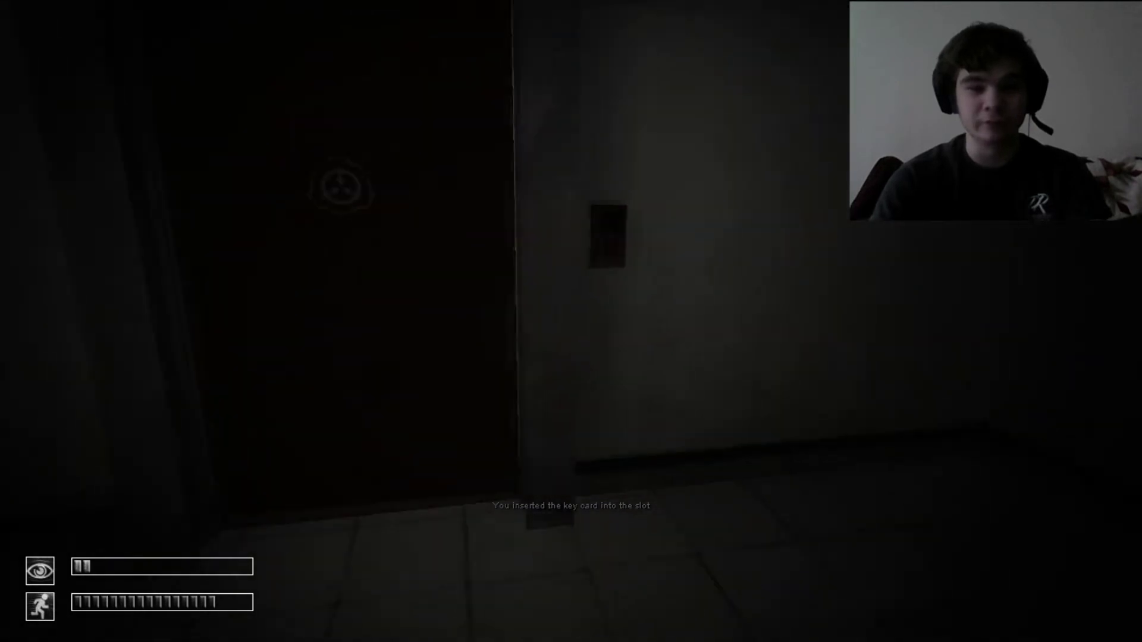
key("w")
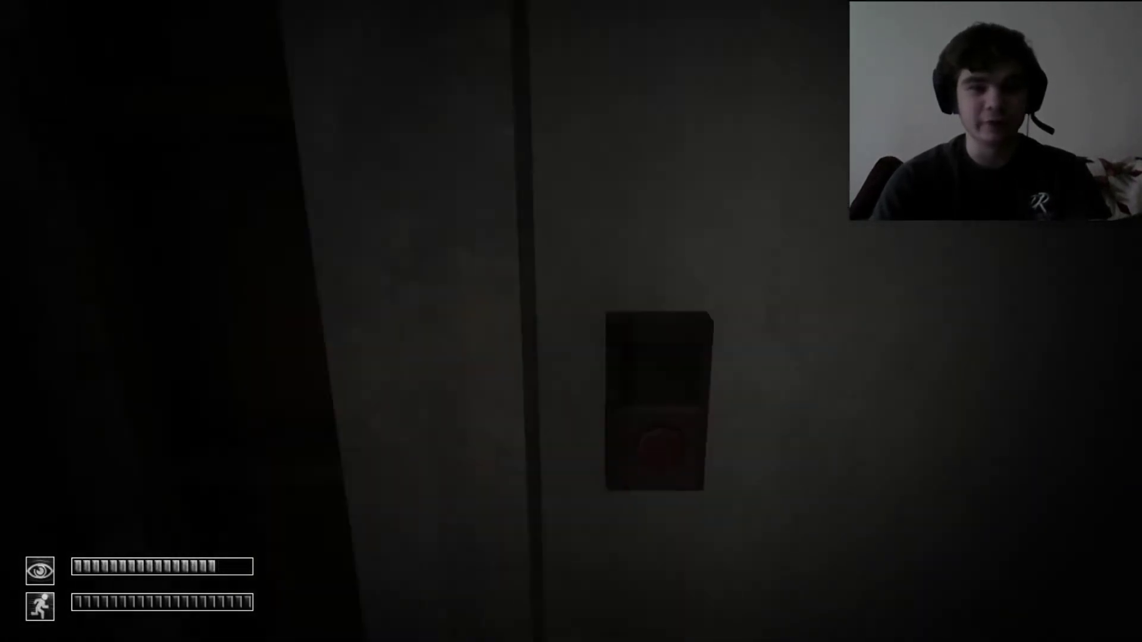
key("w")
key("s")
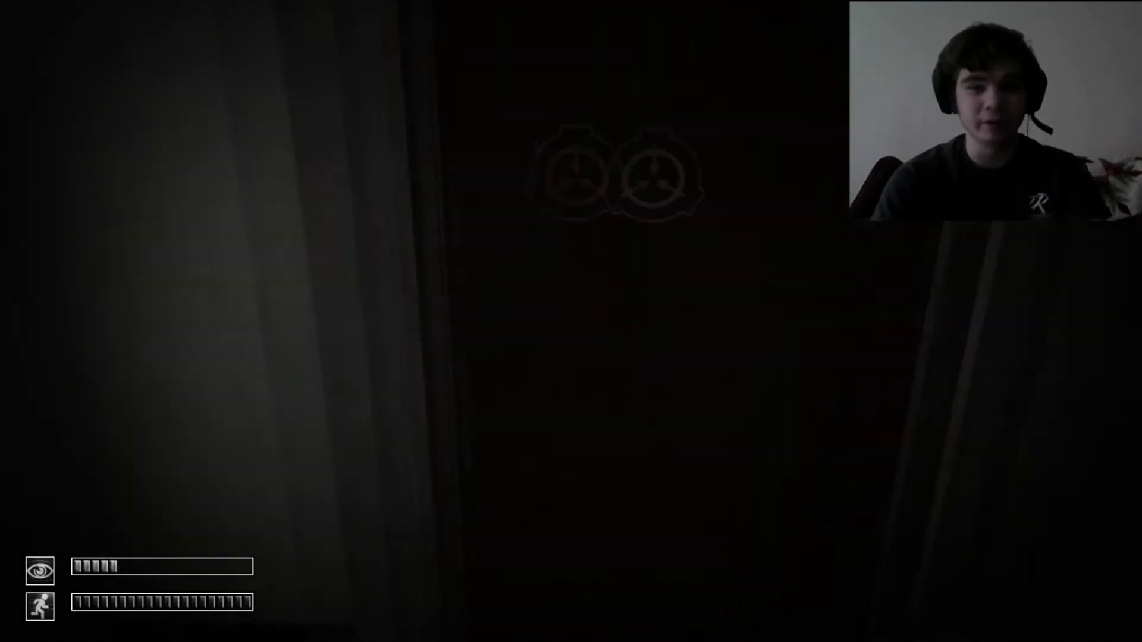
key("w")
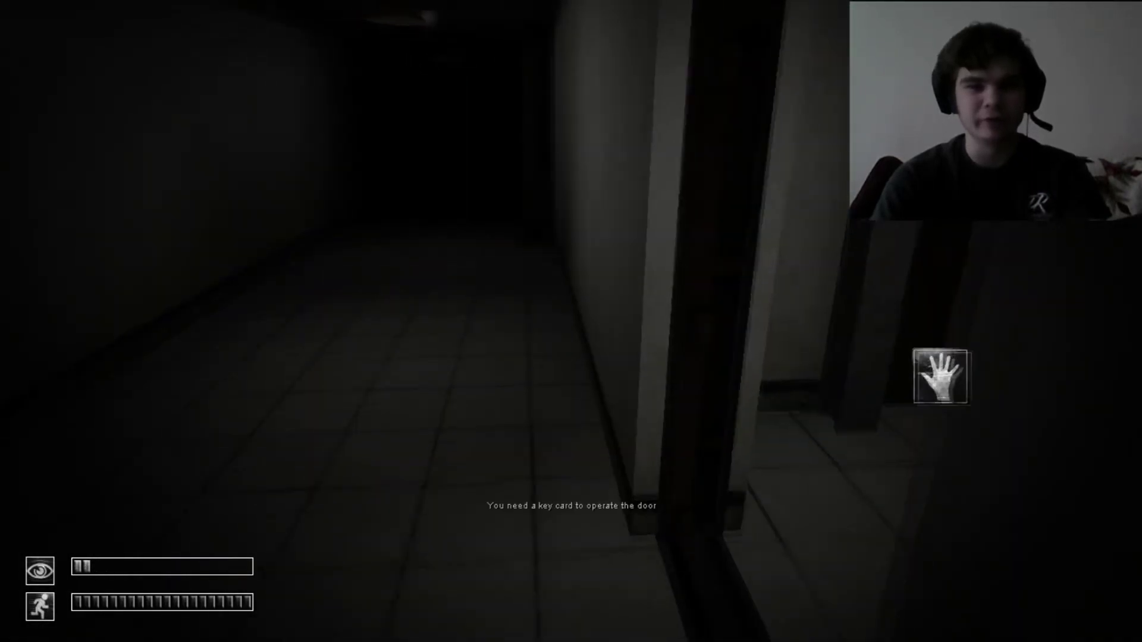
key("Tab")
left_click(560, 306)
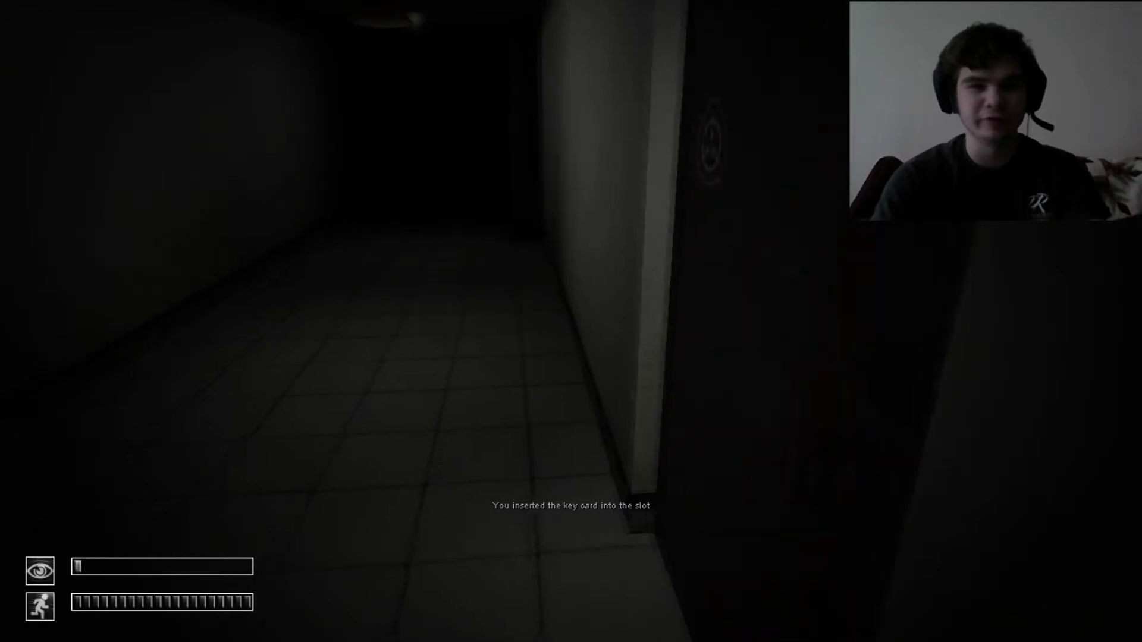
key("Tab")
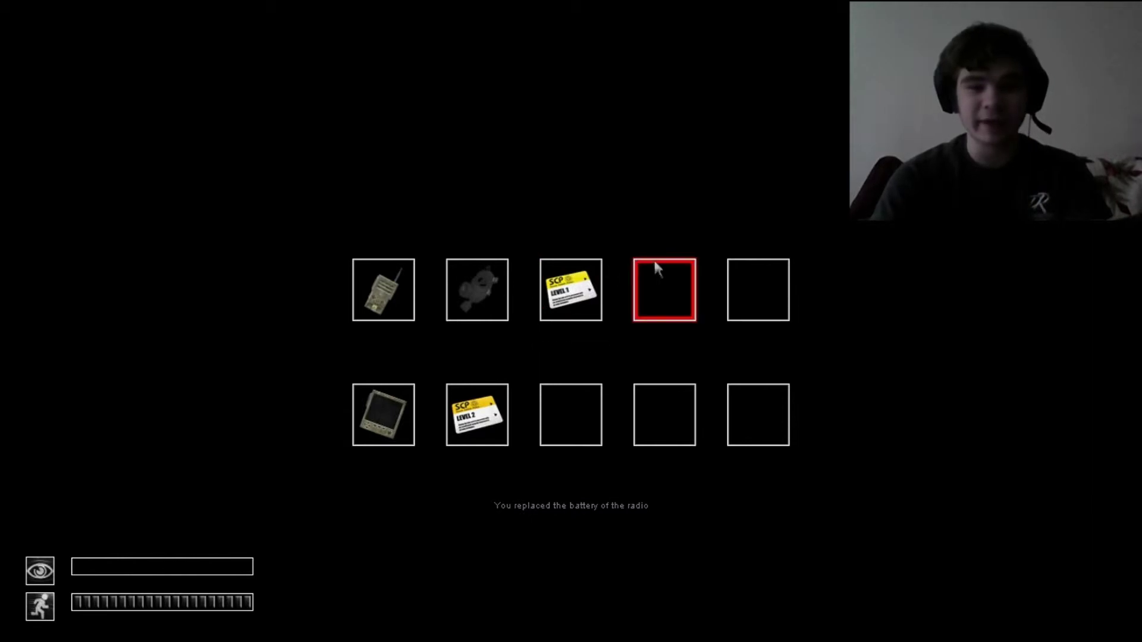
key("Tab")
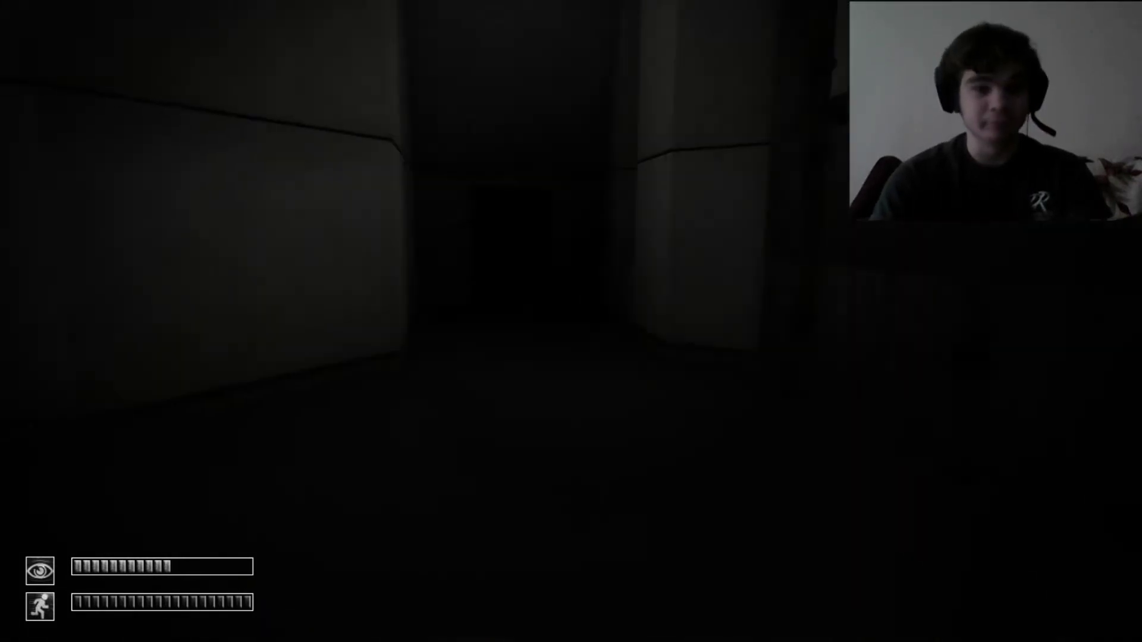
key("w")
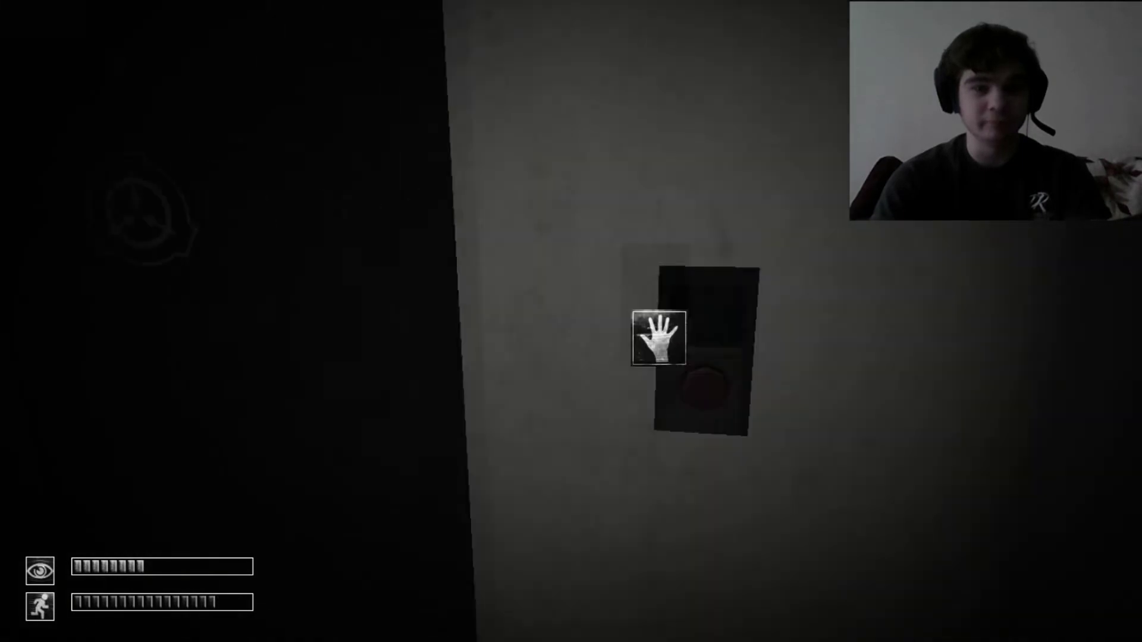
left_click(658, 331)
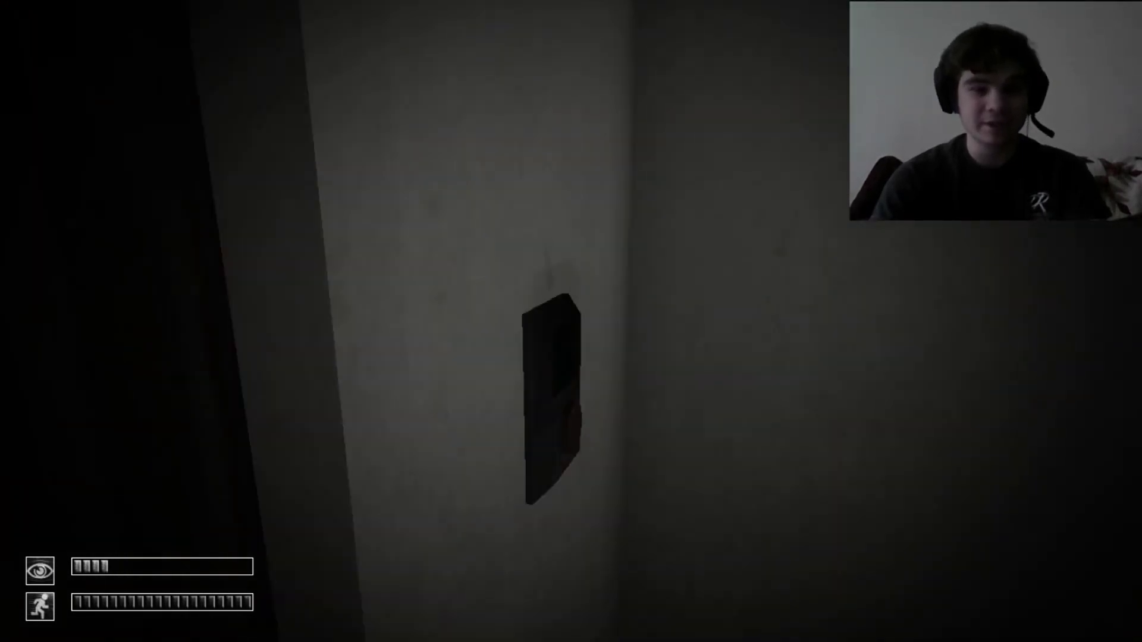
key("w")
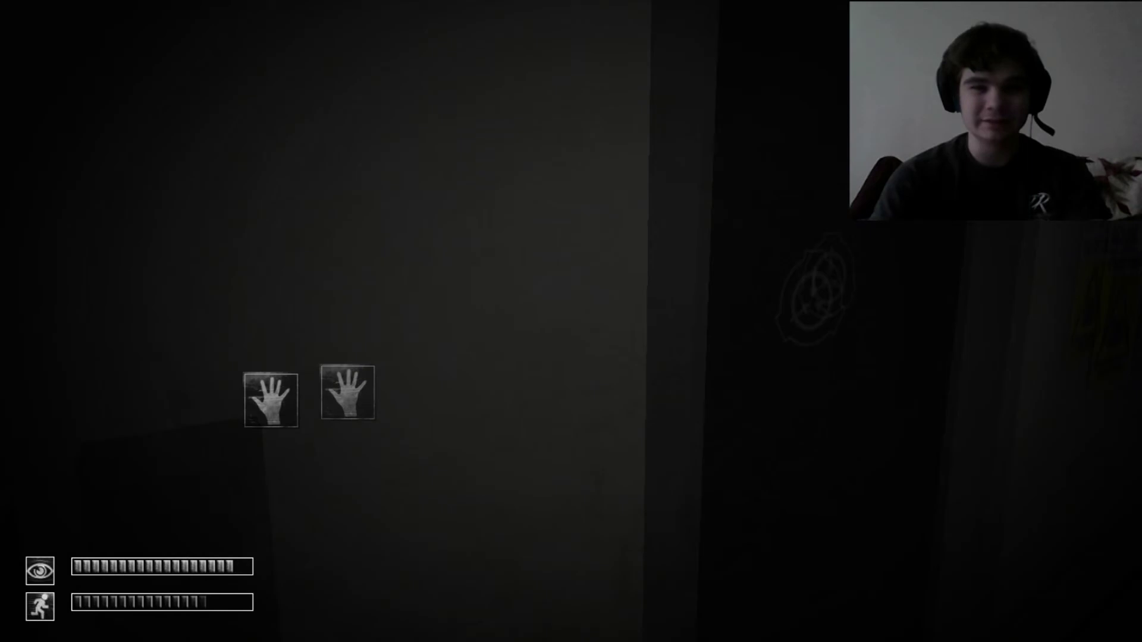
key("shift+w")
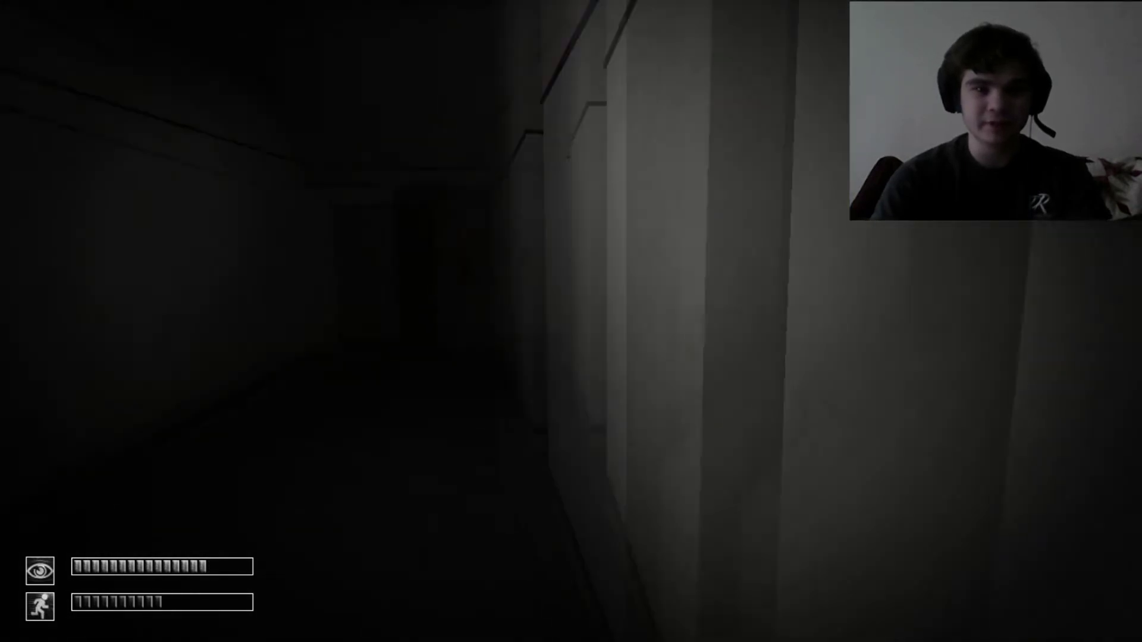
left_click(678, 374)
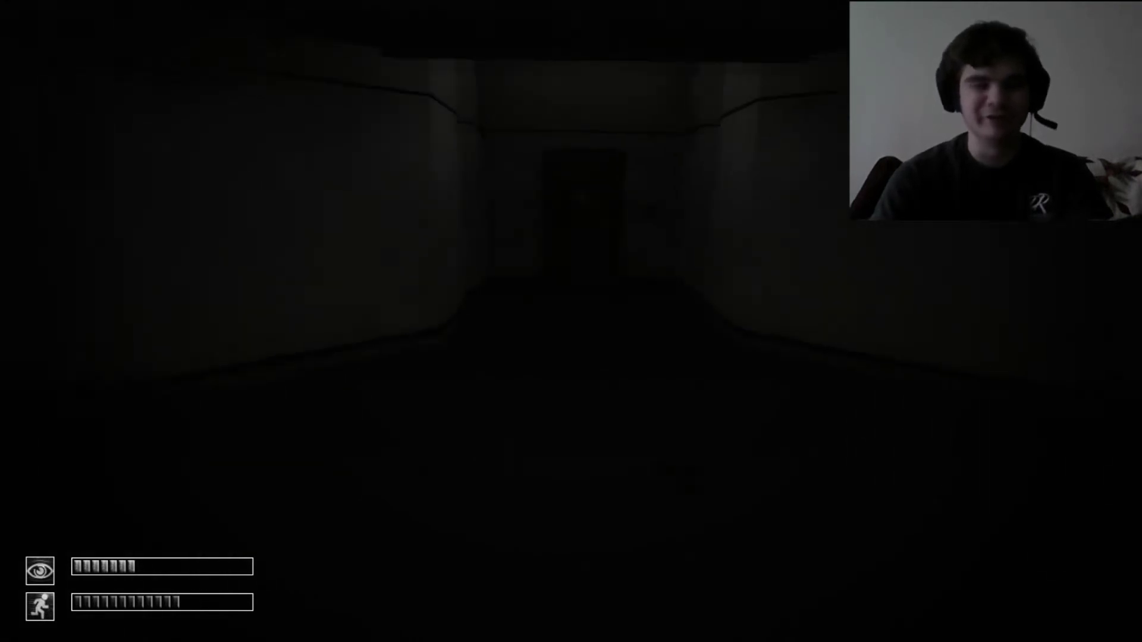
key("shift+w")
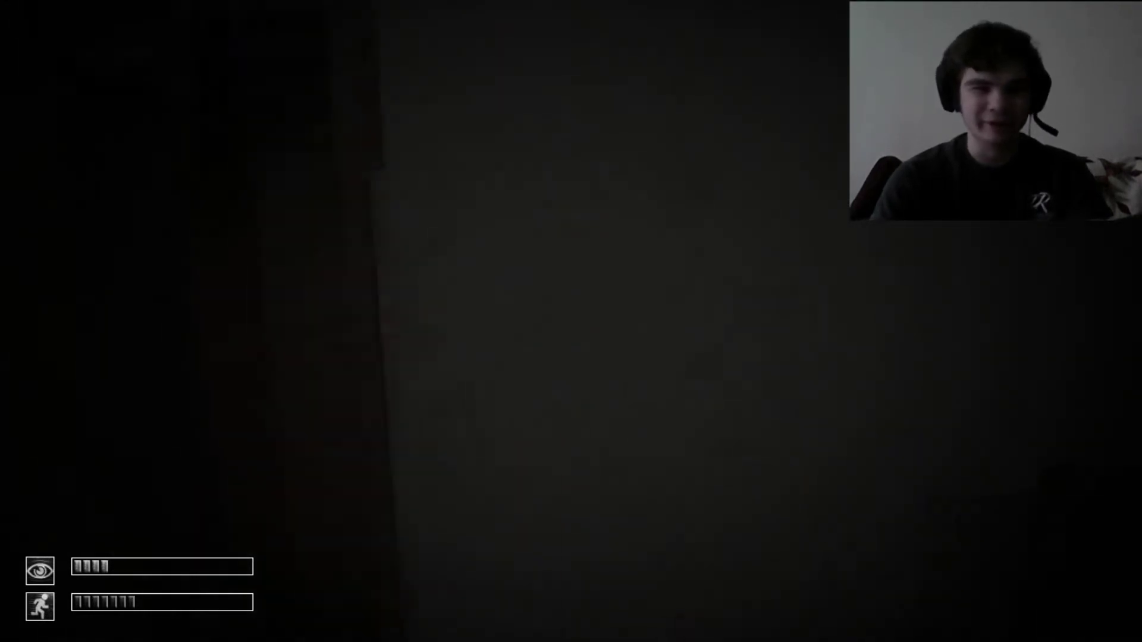
key("w")
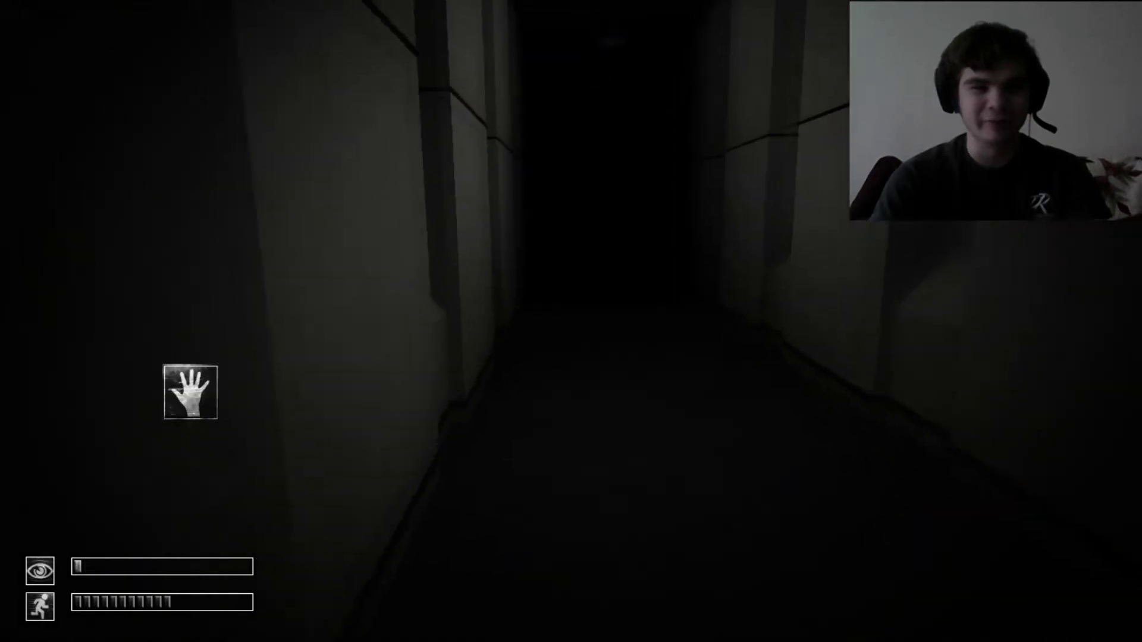
key("shift+w")
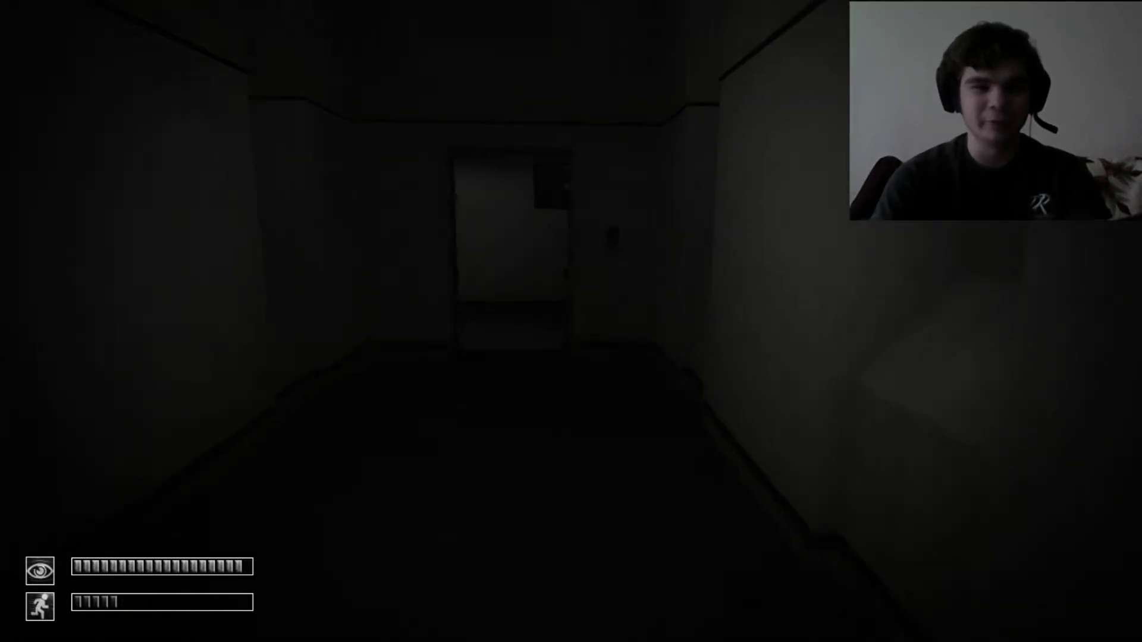
key("w")
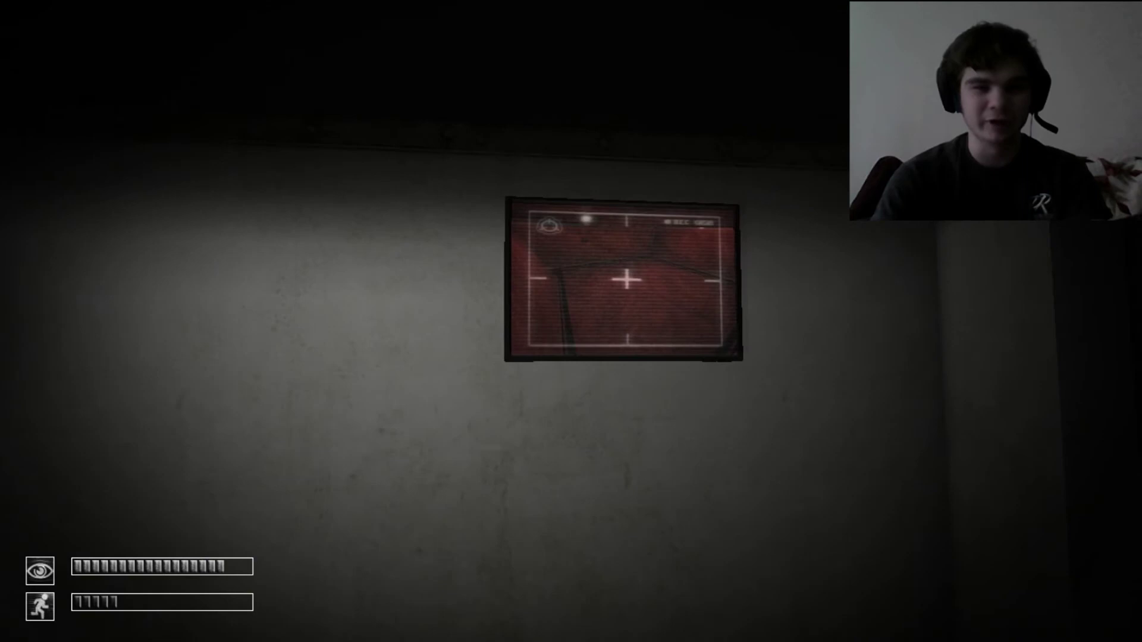
key("w")
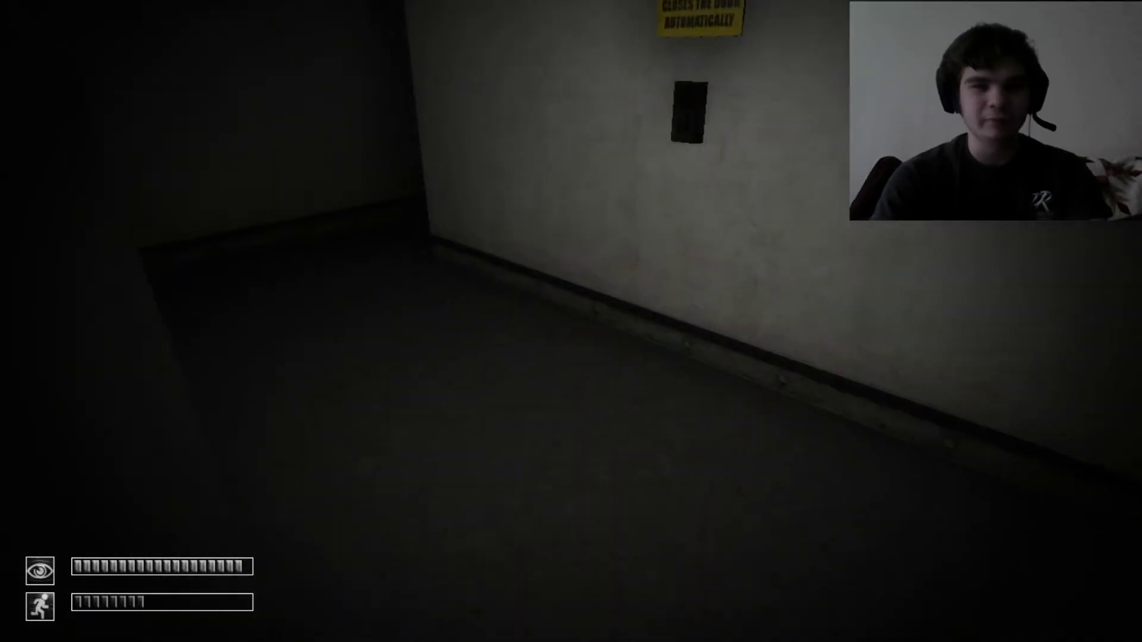
key("w")
key("Tab")
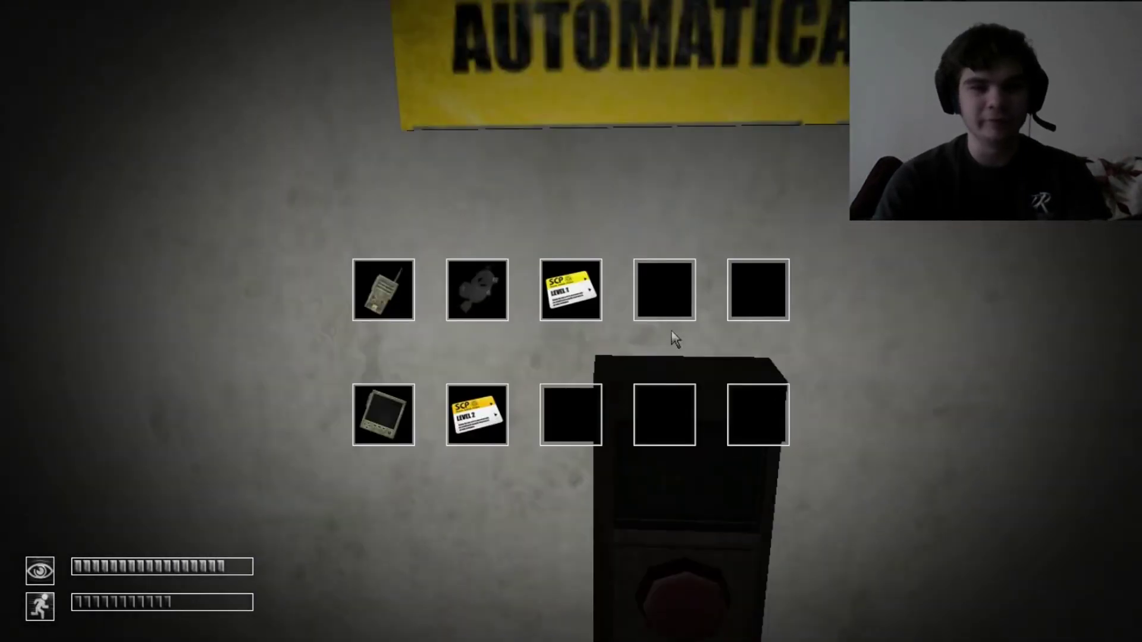
double_click(490, 283)
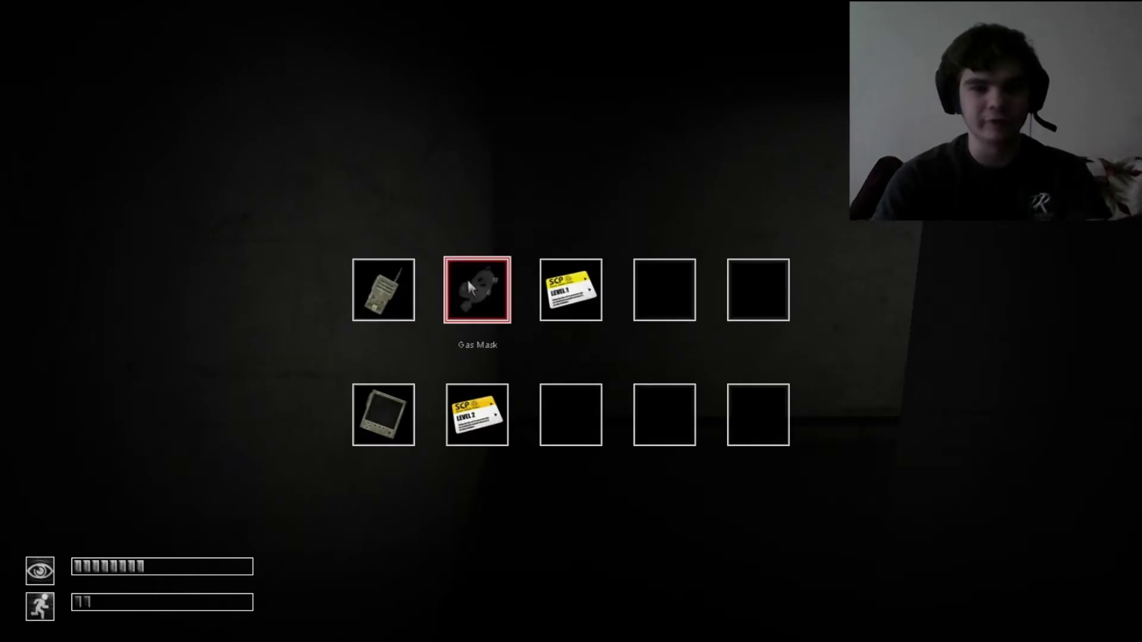
double_click(457, 300)
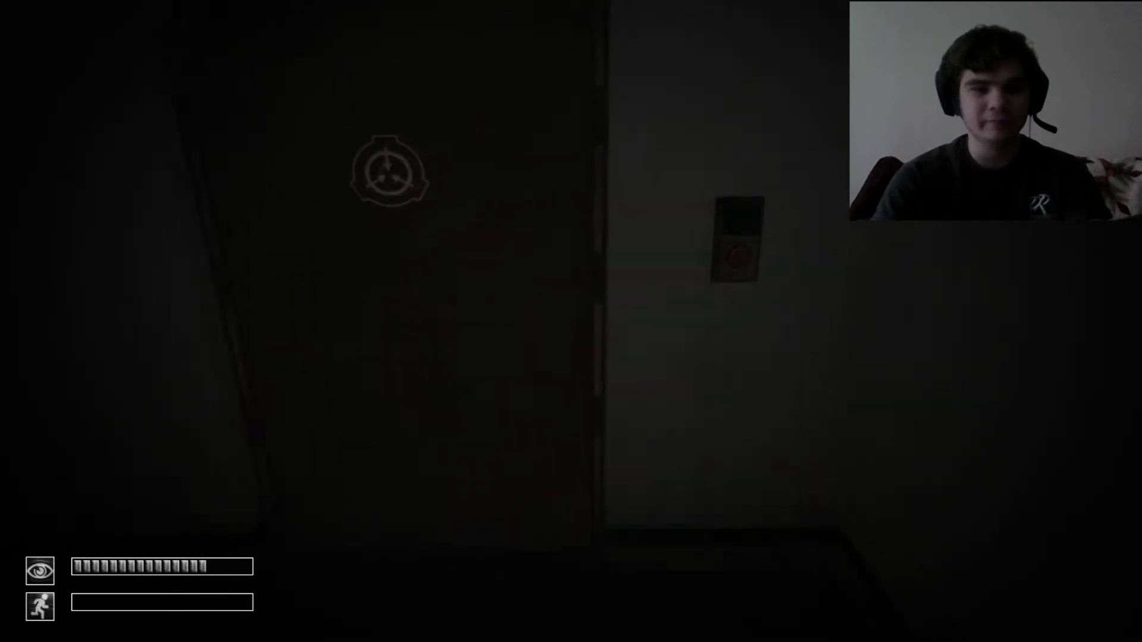
left_click(637, 345)
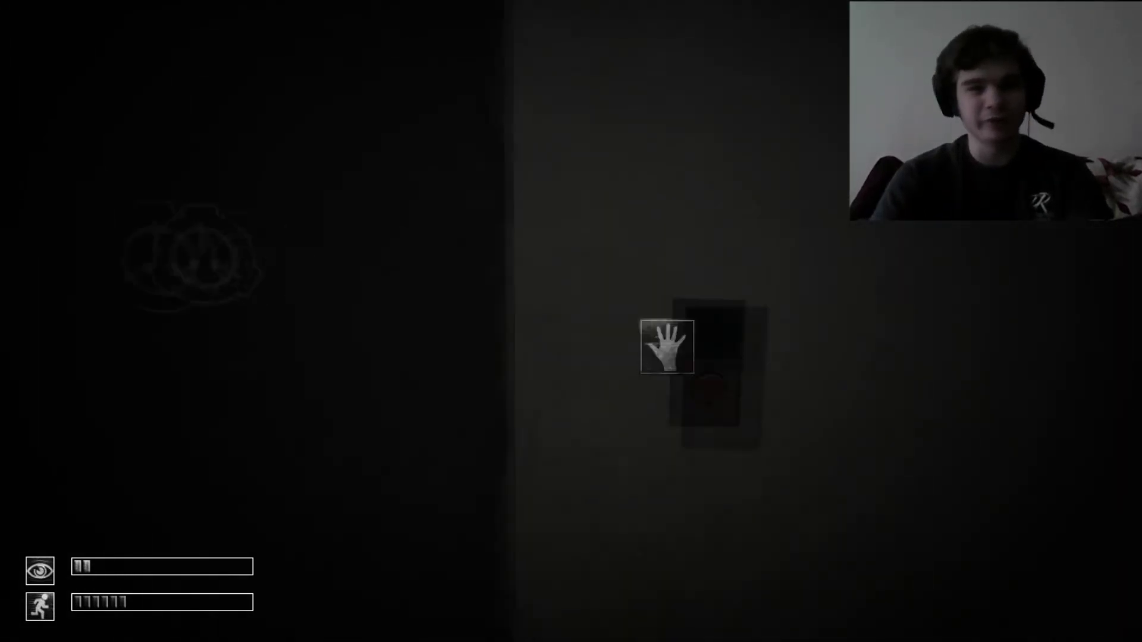
left_click(666, 346)
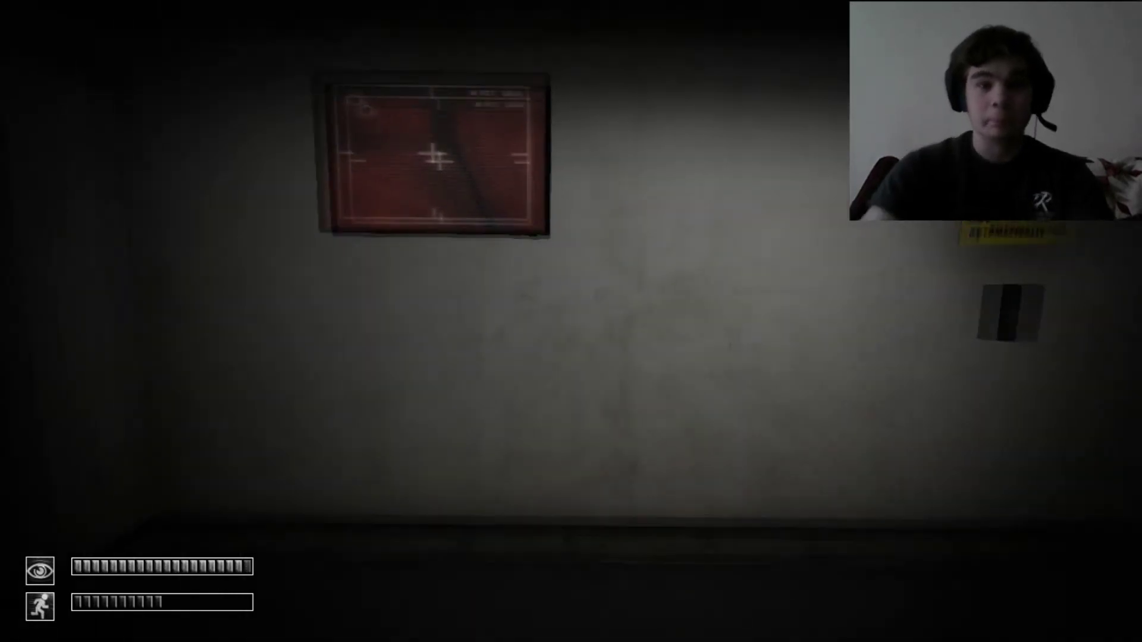
key("space")
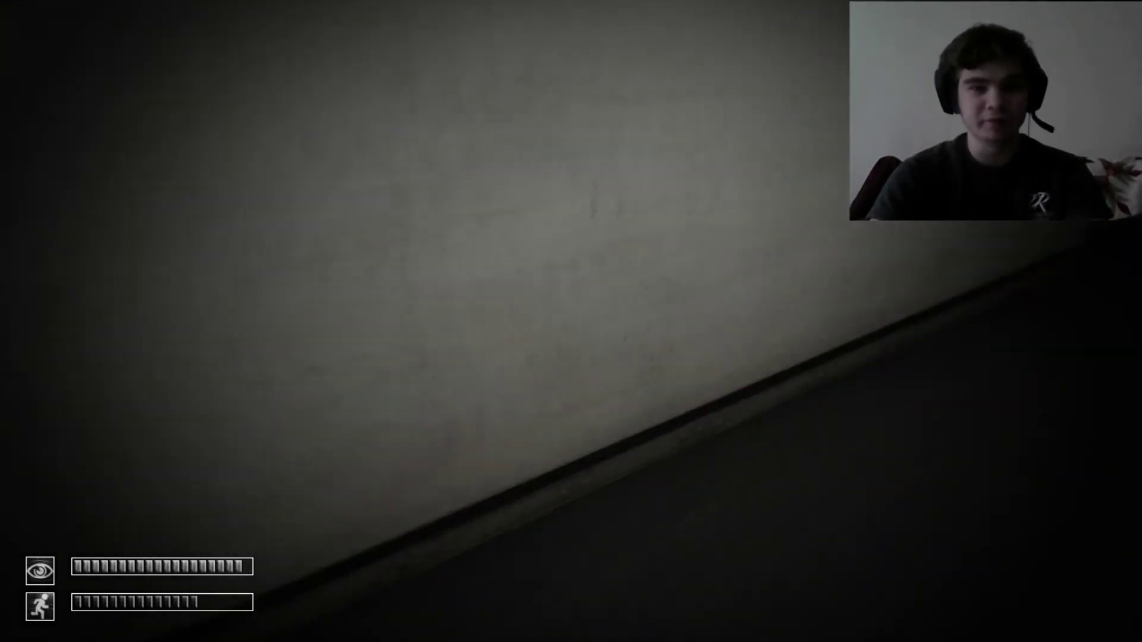
key("Tab")
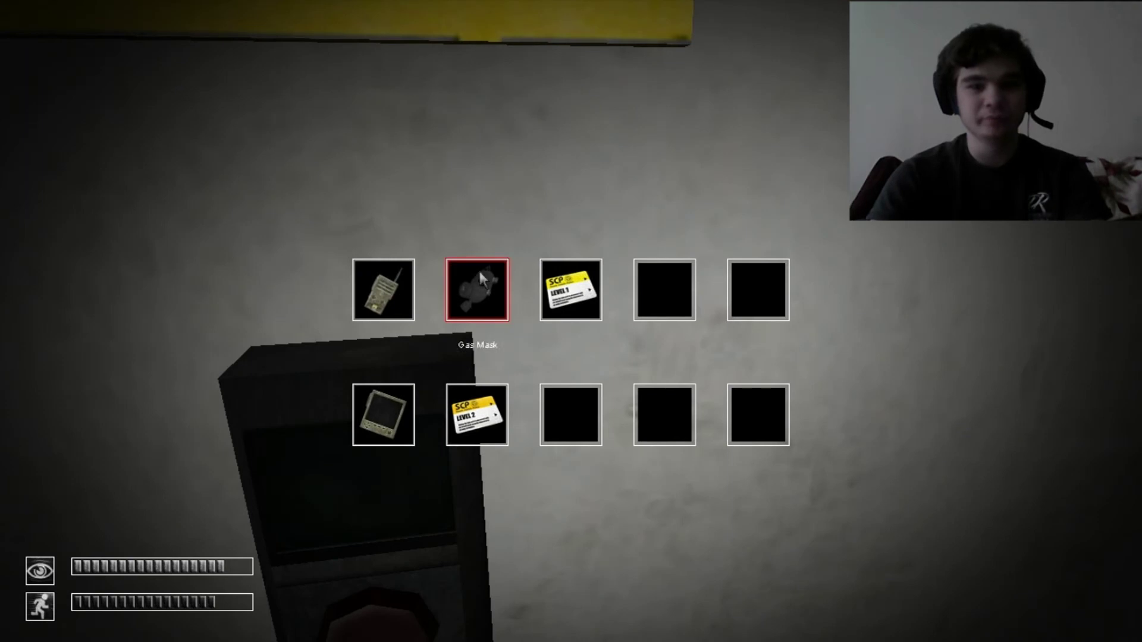
left_click(479, 268)
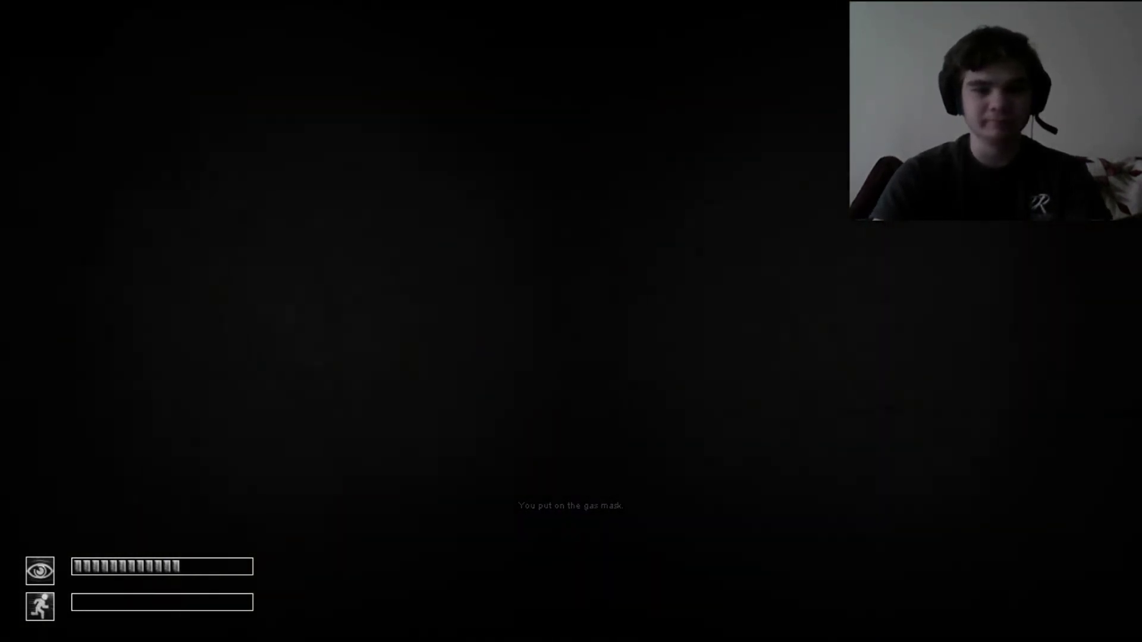
key("Tab")
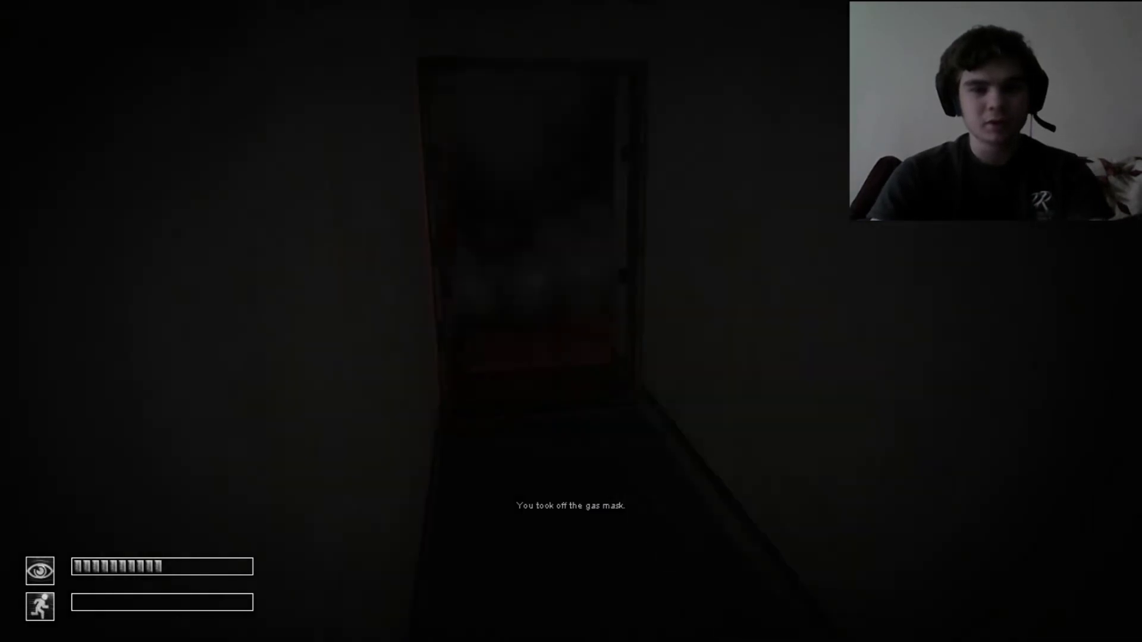
key("w")
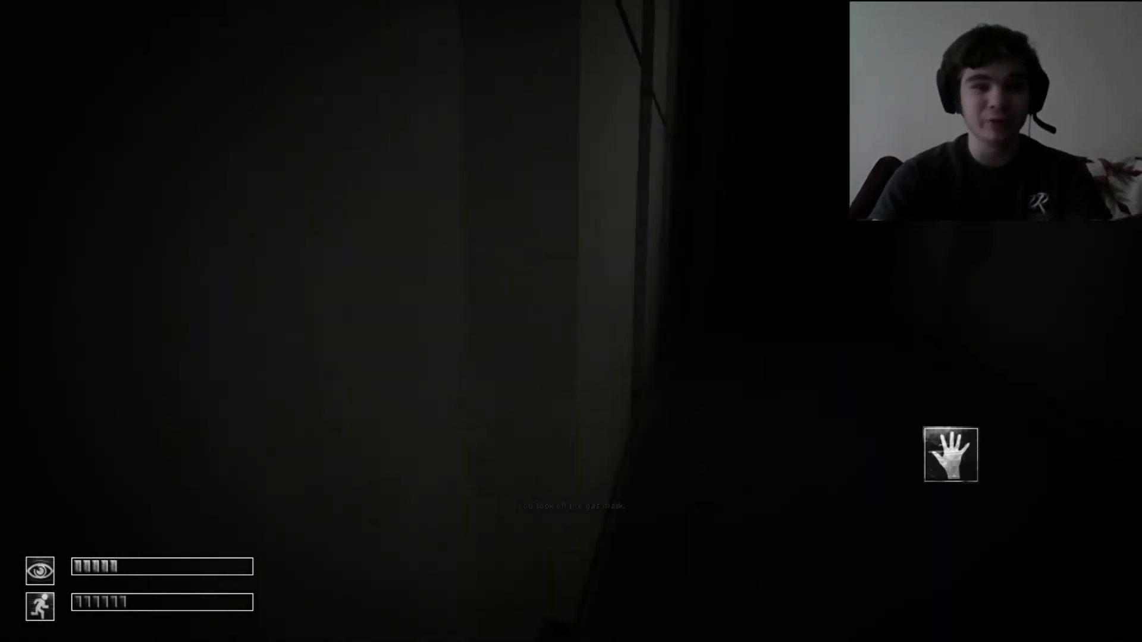
key("shift+w")
key("w")
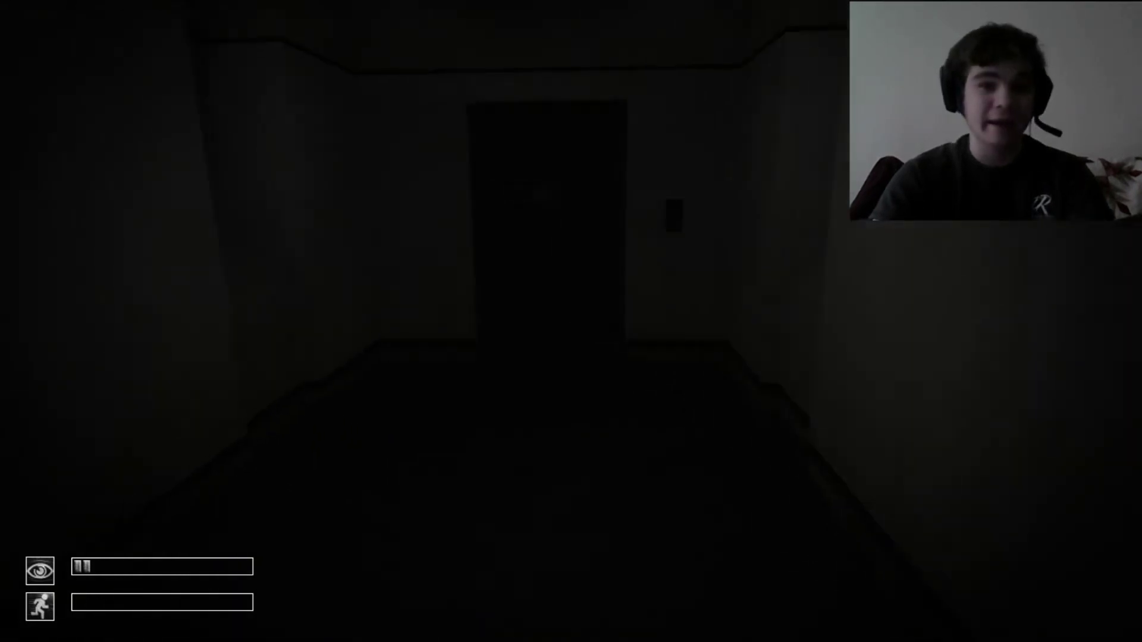
key("w")
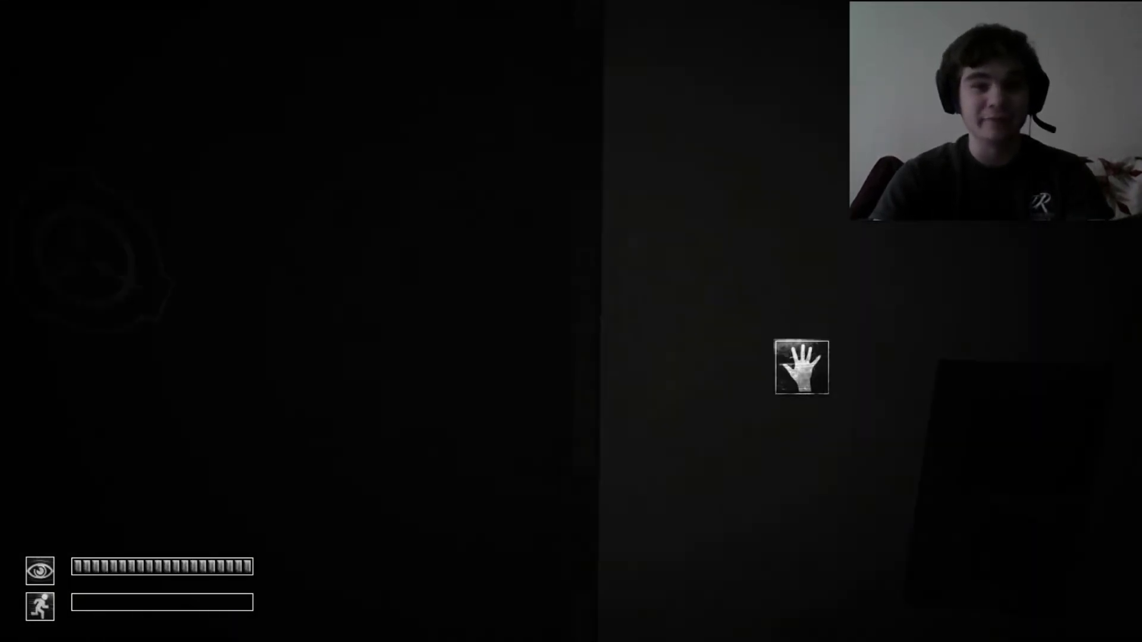
left_click(798, 365)
key("w")
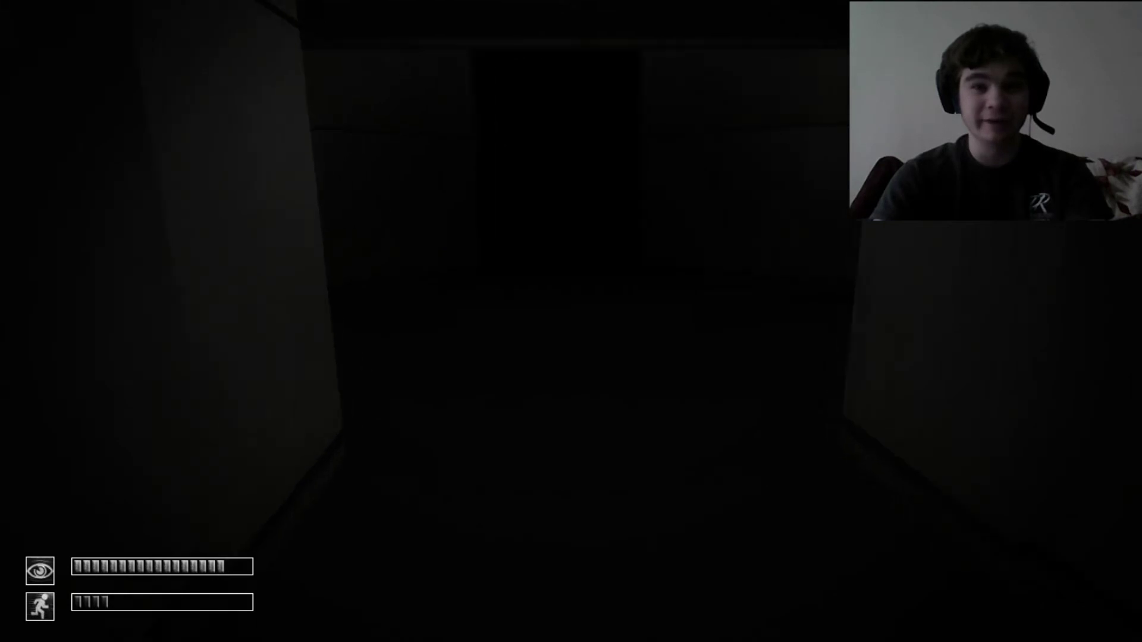
key("w")
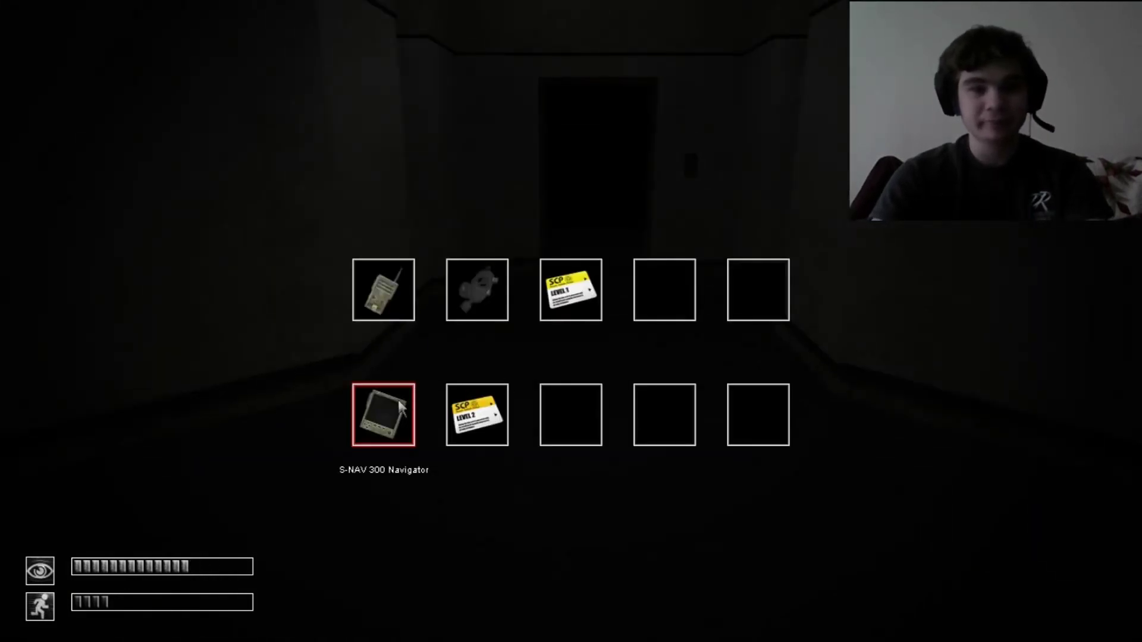
double_click(400, 409)
key("Tab")
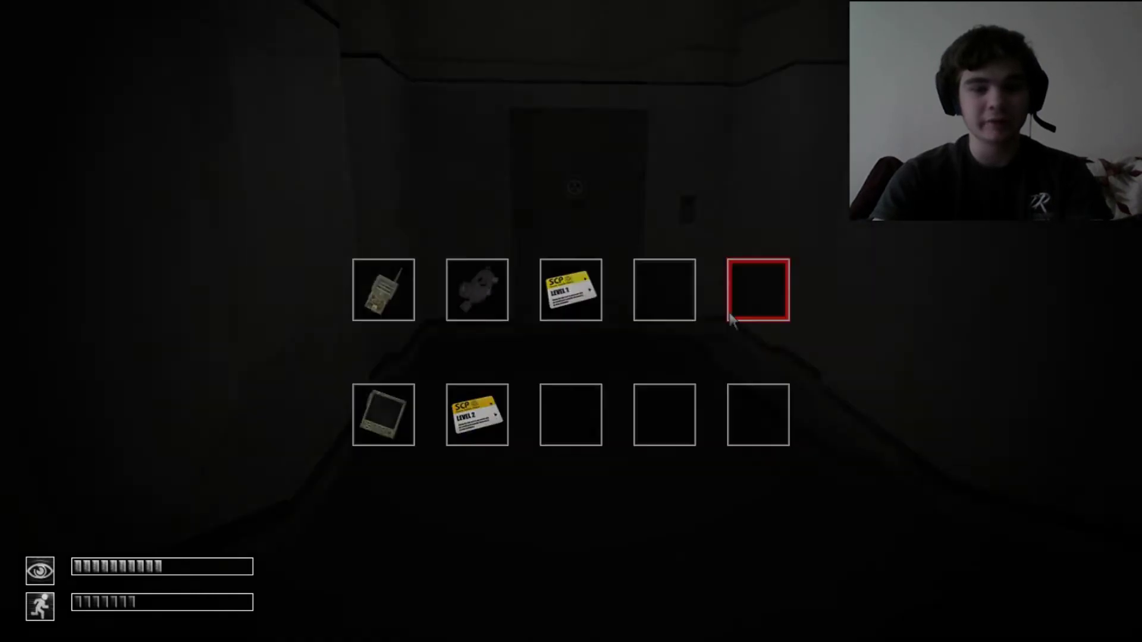
key("Tab")
key("shift+w")
left_click(841, 416)
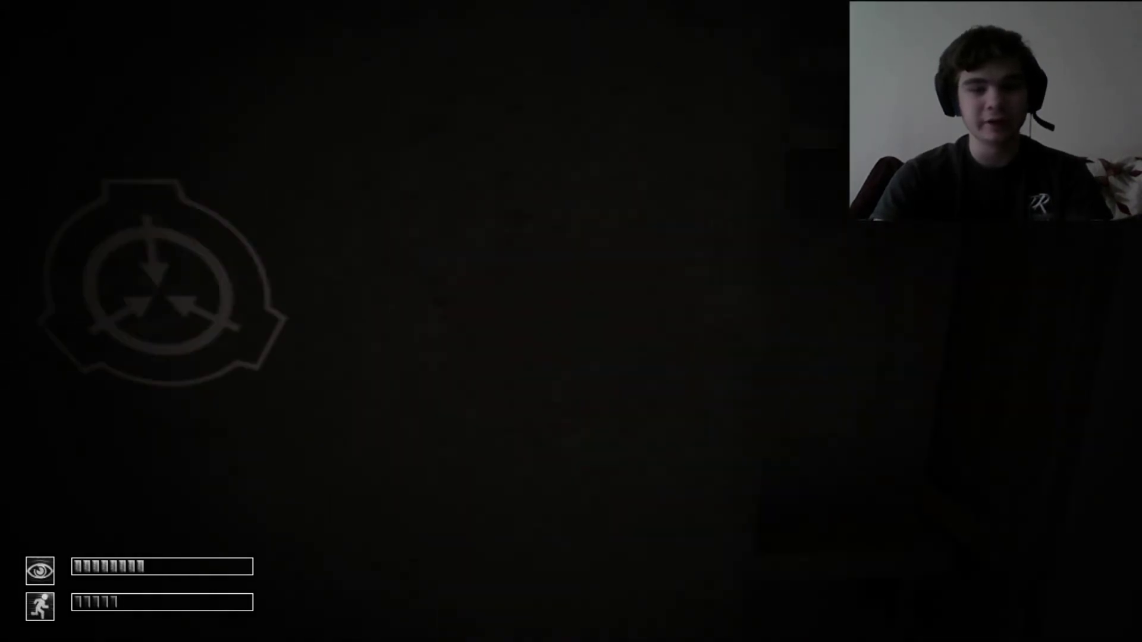
key("w")
key("w")
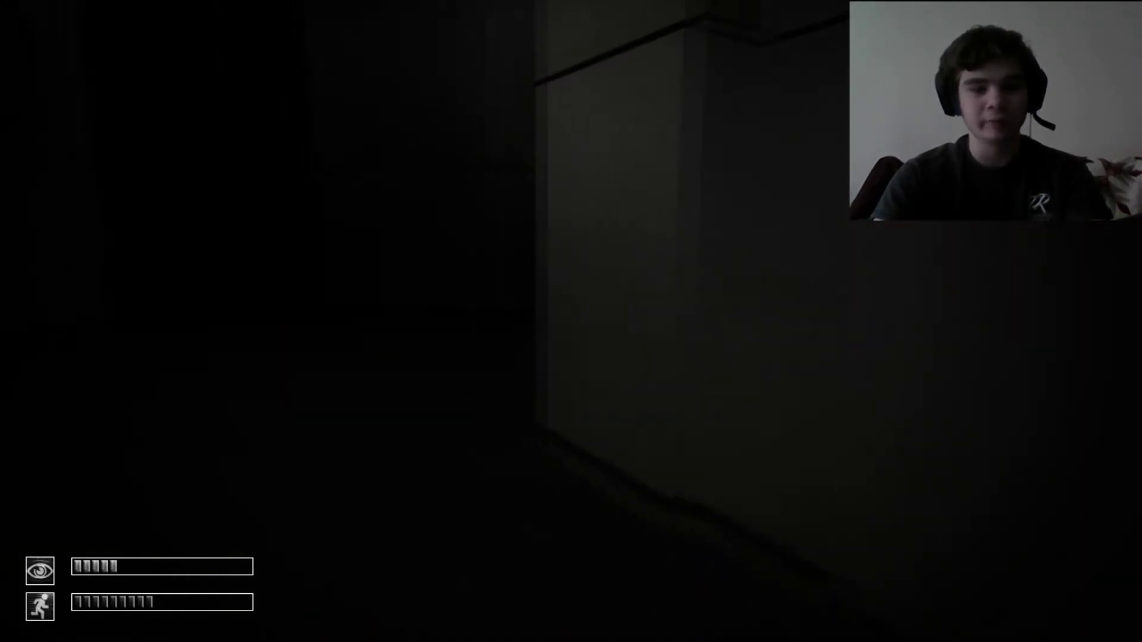
key("w")
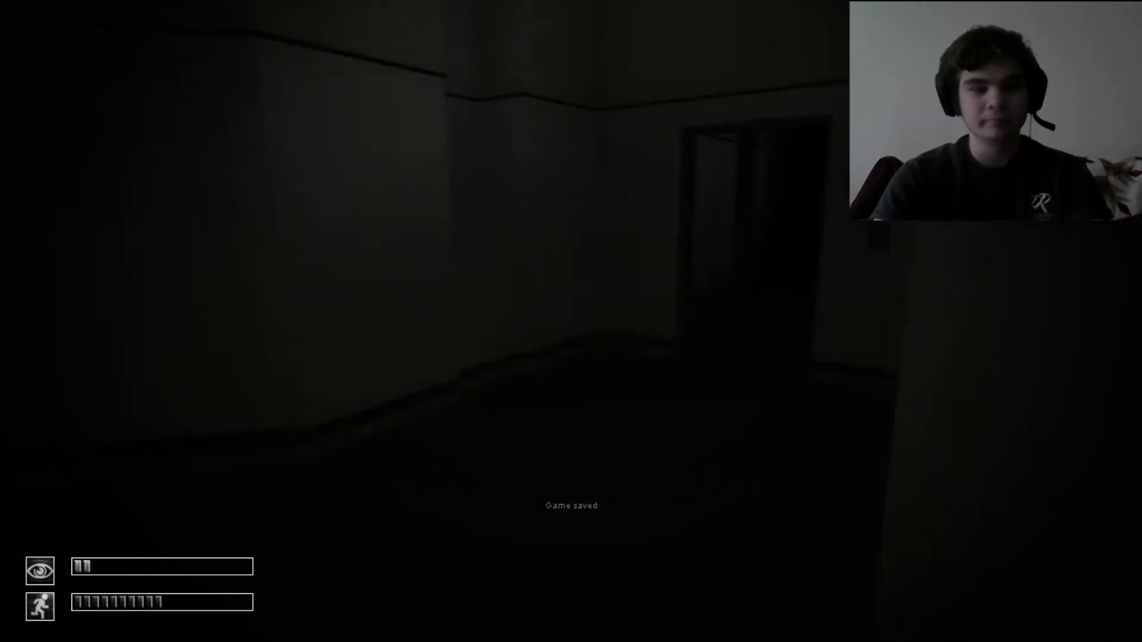
key("shift+w")
key("shift+w")
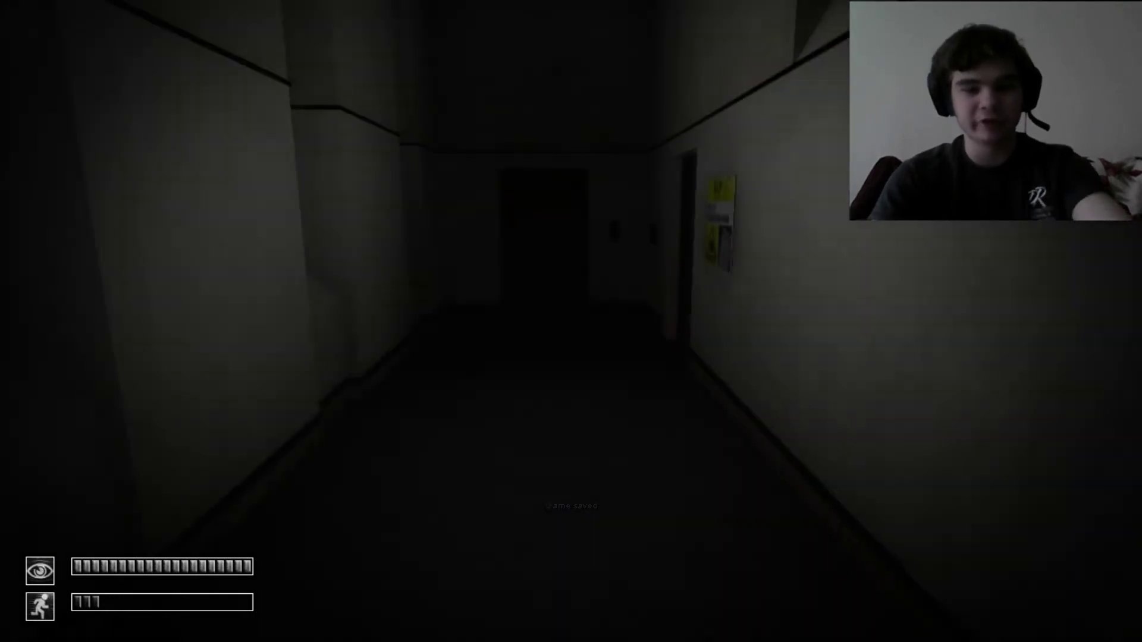
key("w")
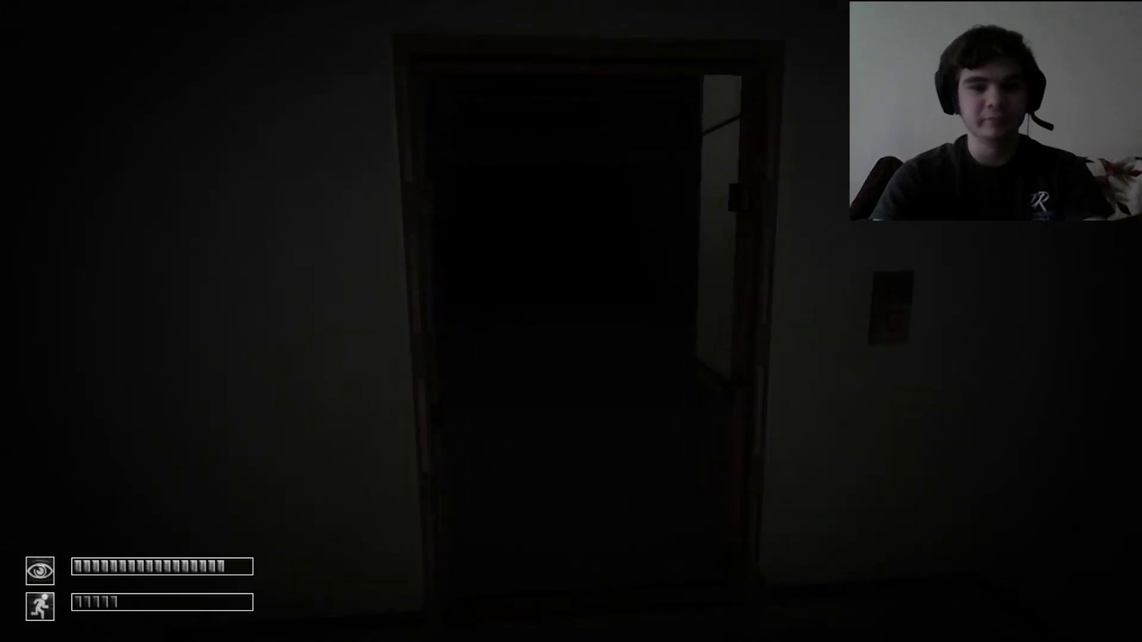
key("w")
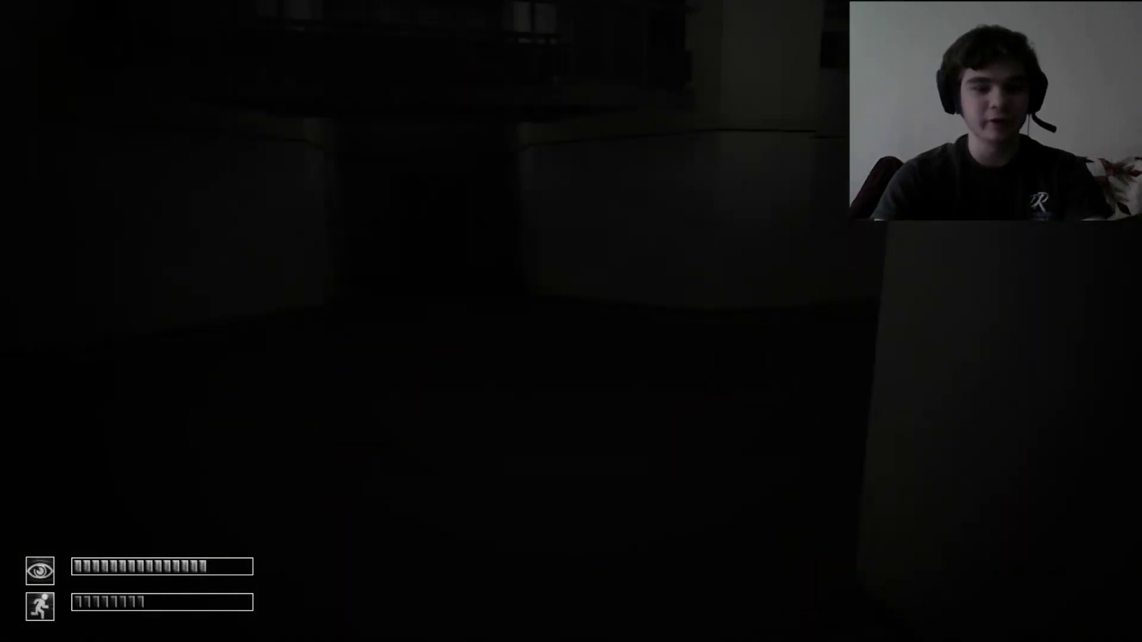
key("w")
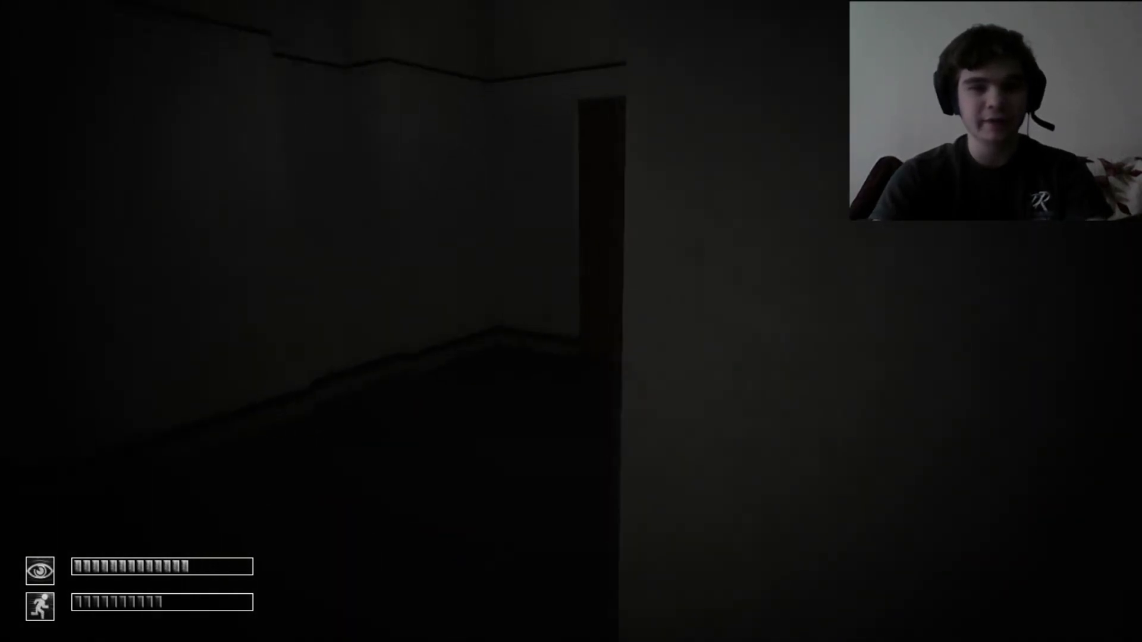
key("w")
left_click(571, 321)
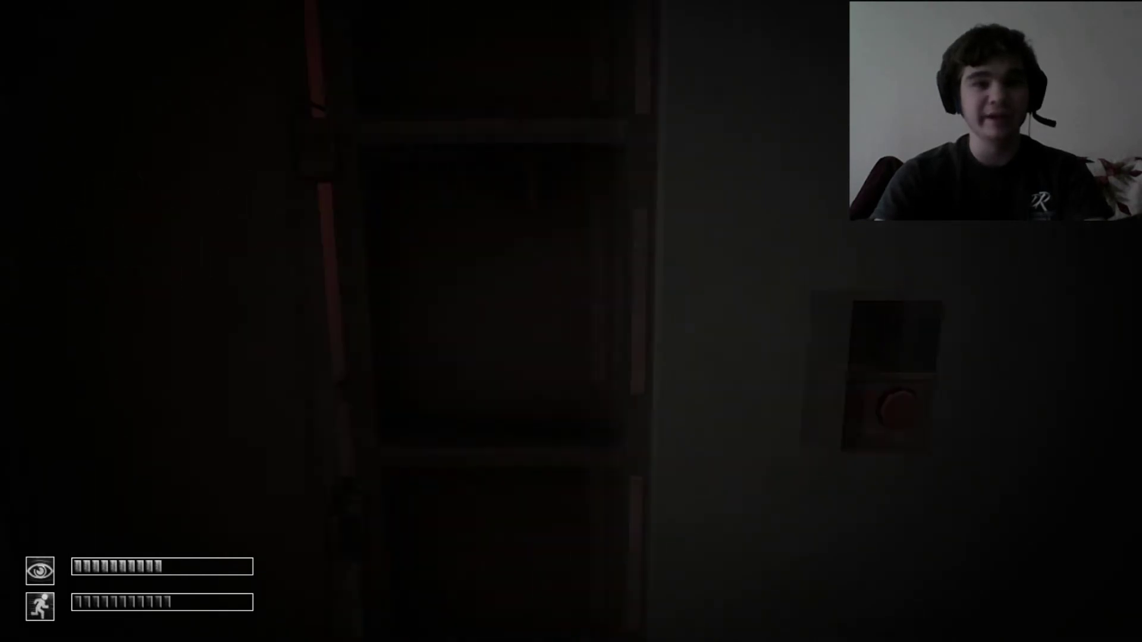
key("shift+w")
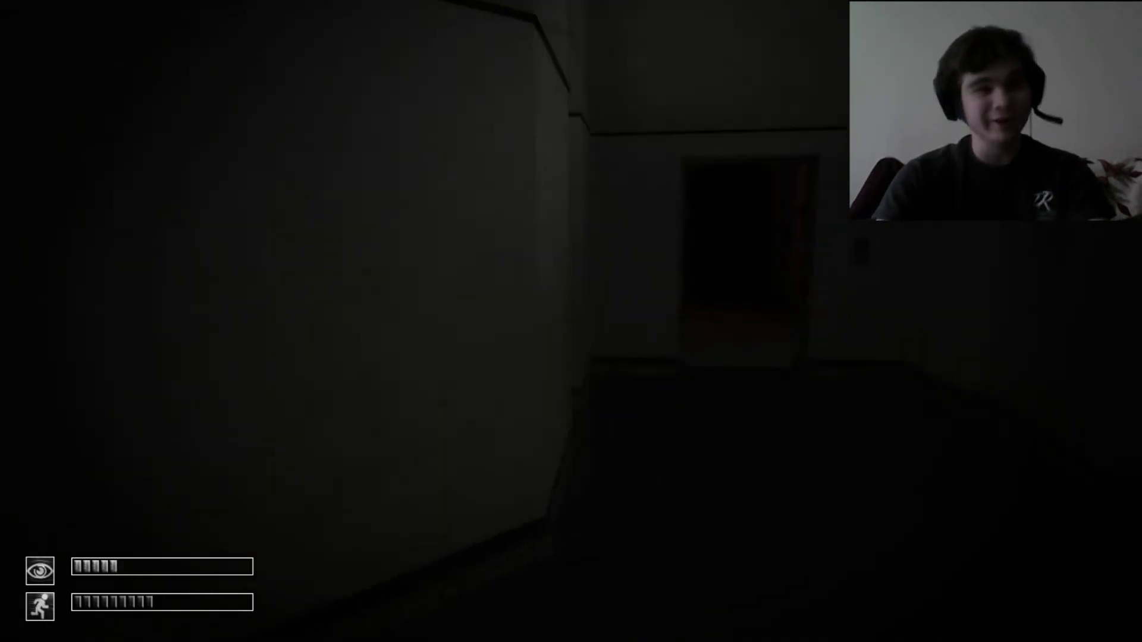
key("w")
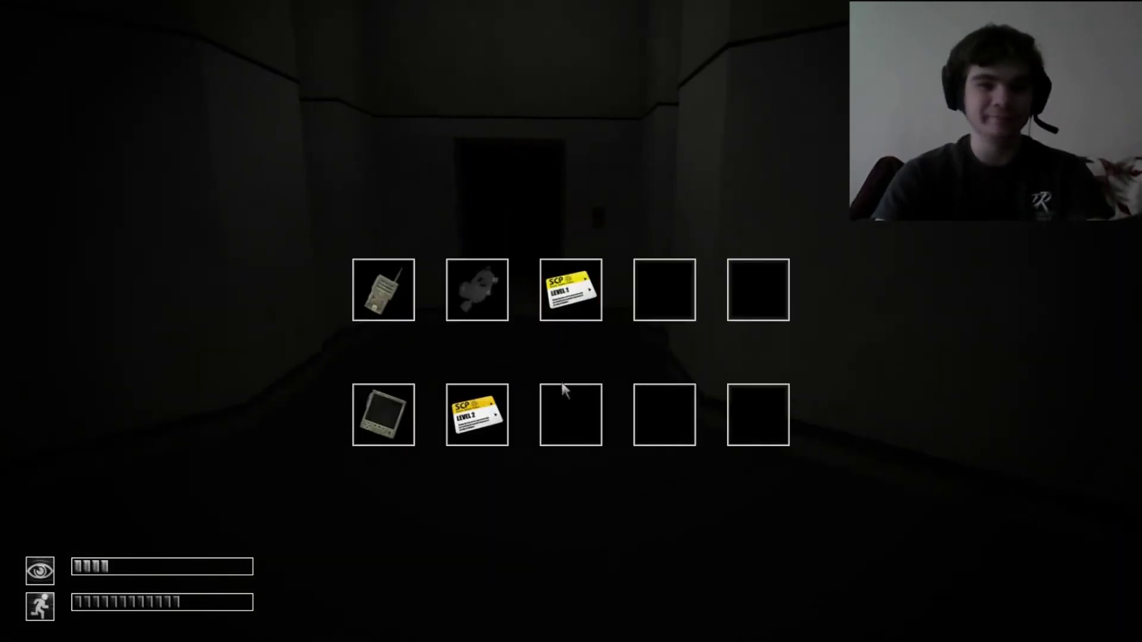
double_click(373, 429)
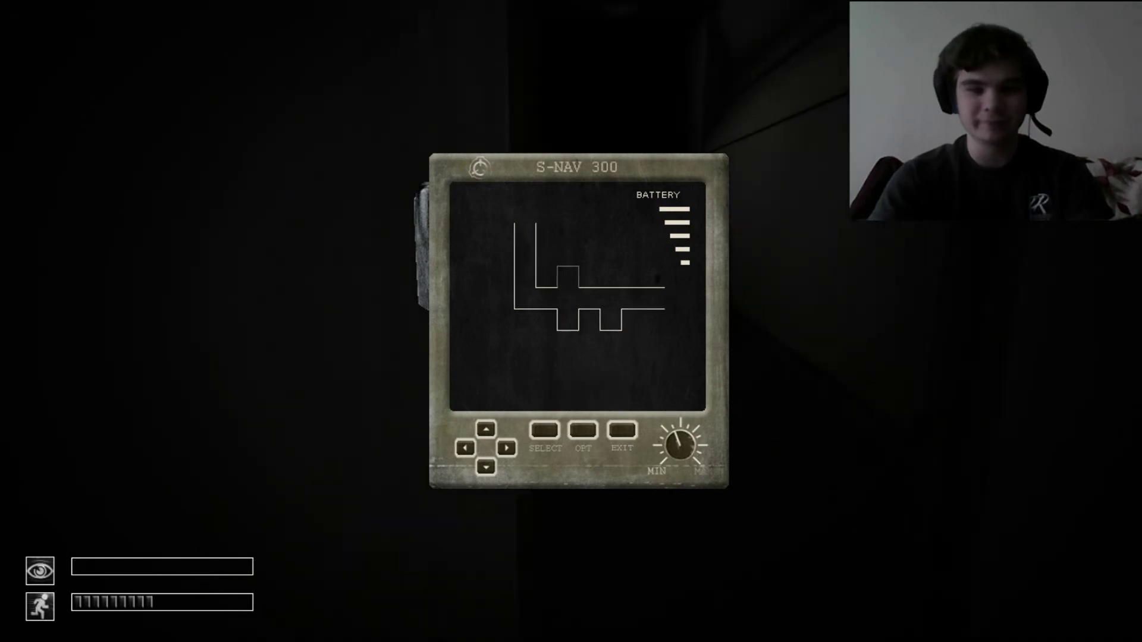
key("shift+w")
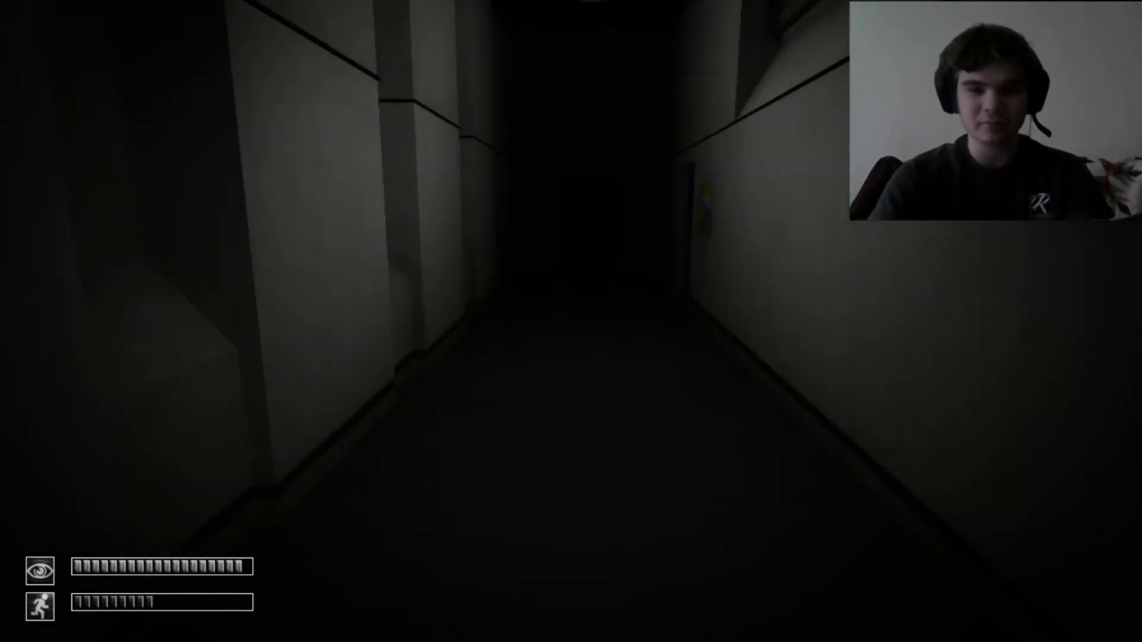
key("w")
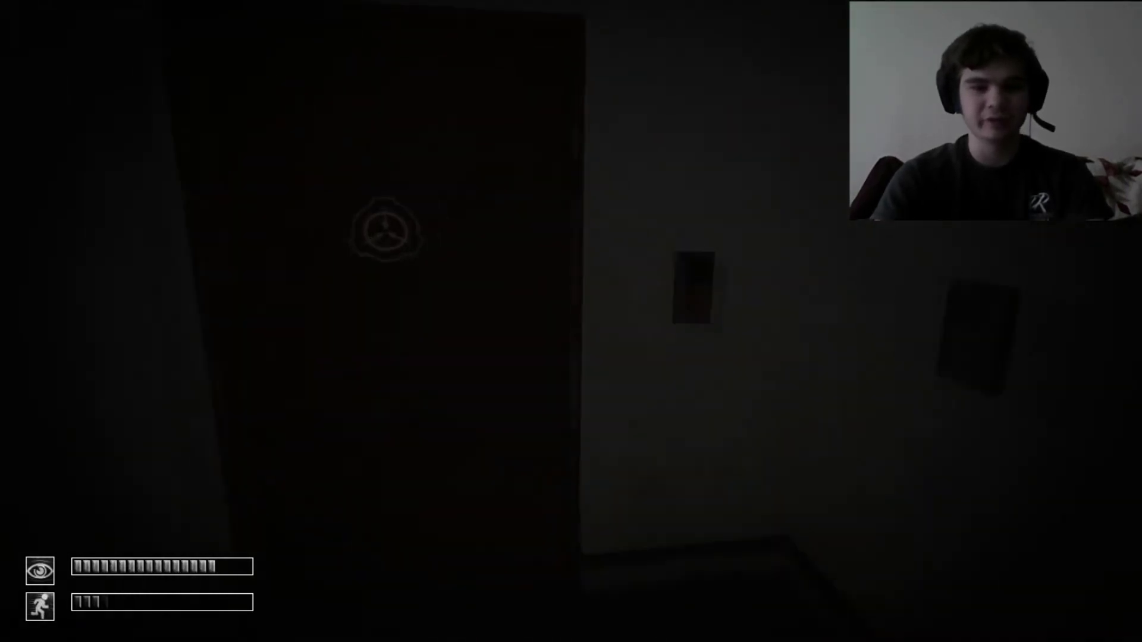
key("w")
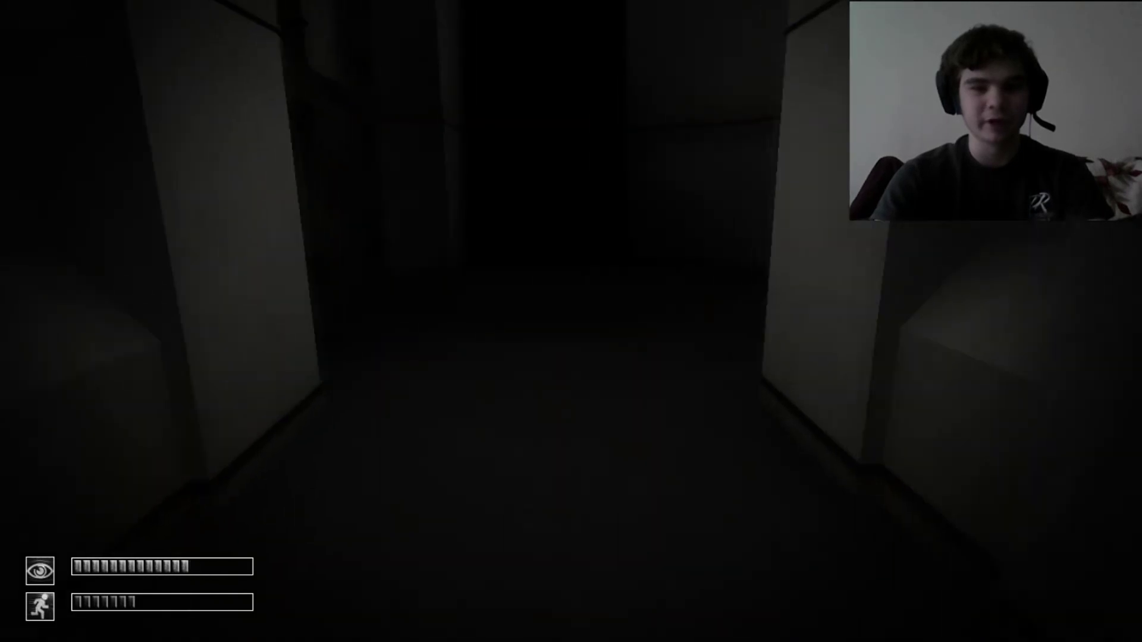
key("w")
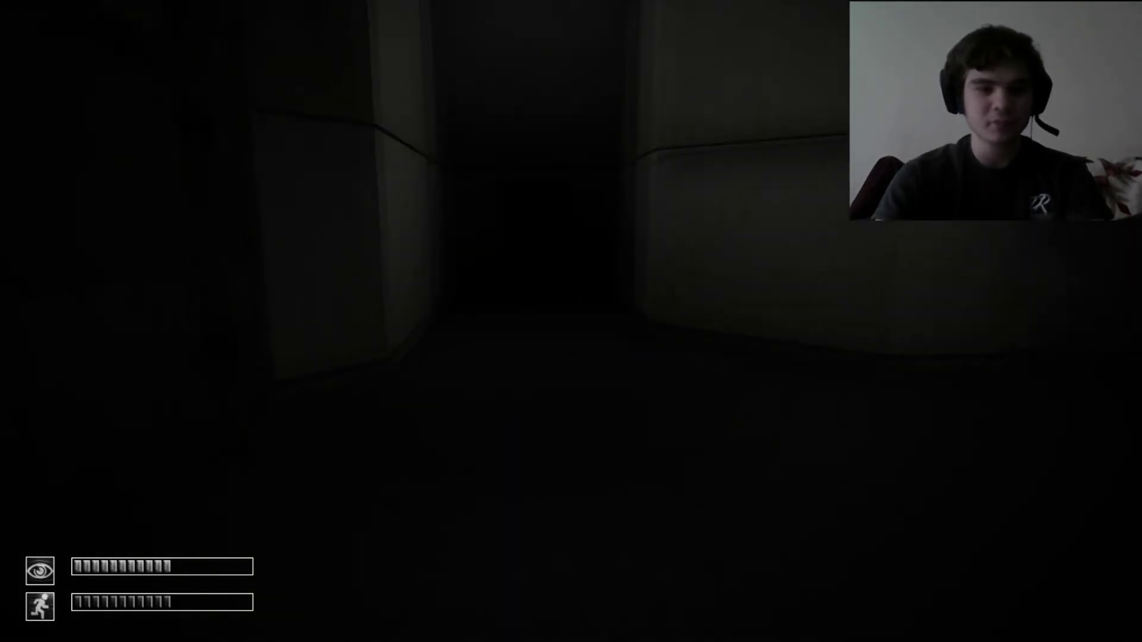
left_click(406, 393)
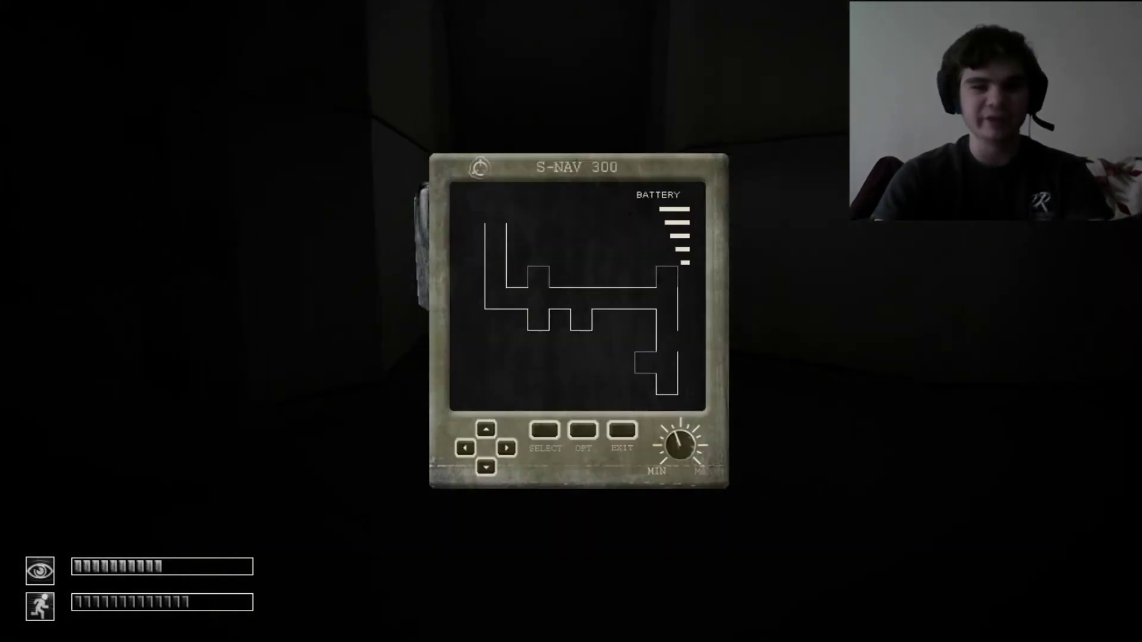
key("w")
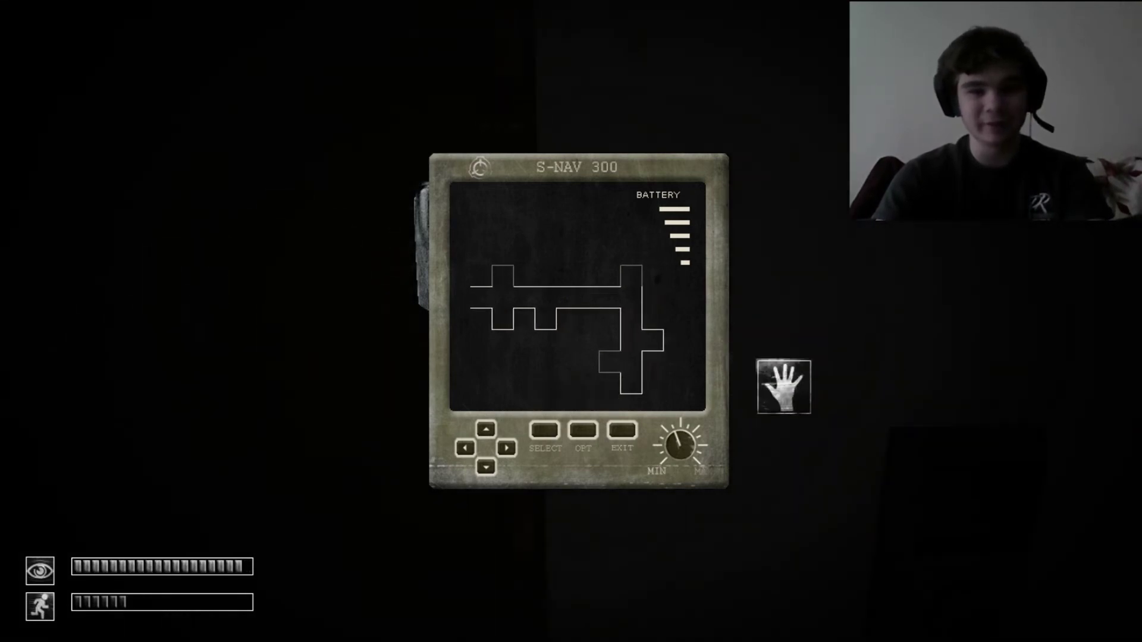
key("Tab")
key("Tab")
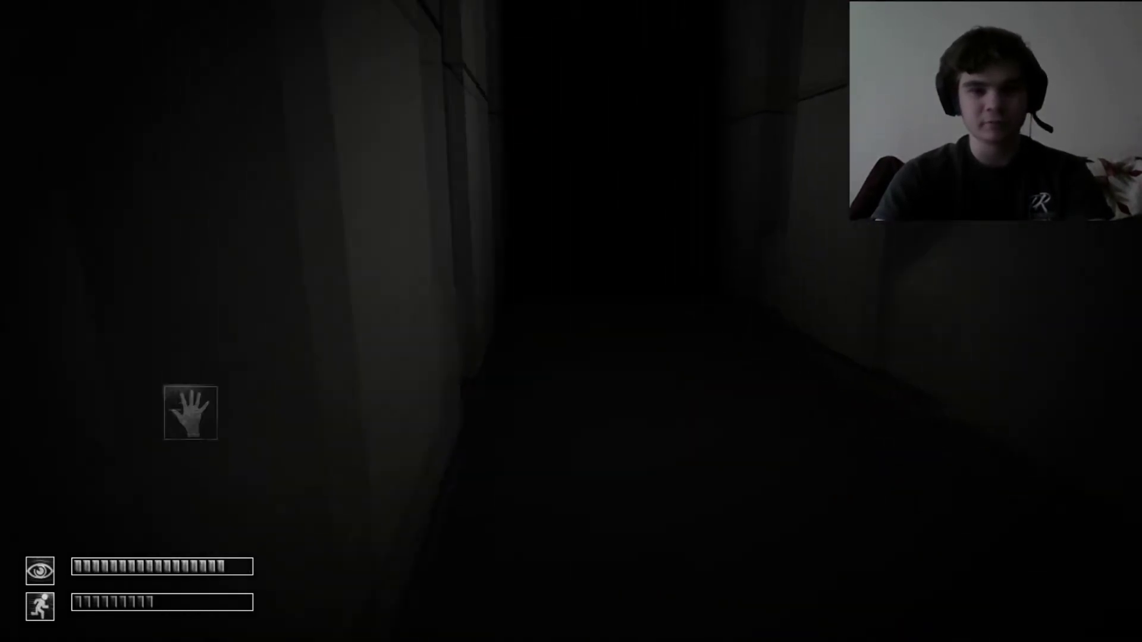
key("shift+w")
key("shift+w")
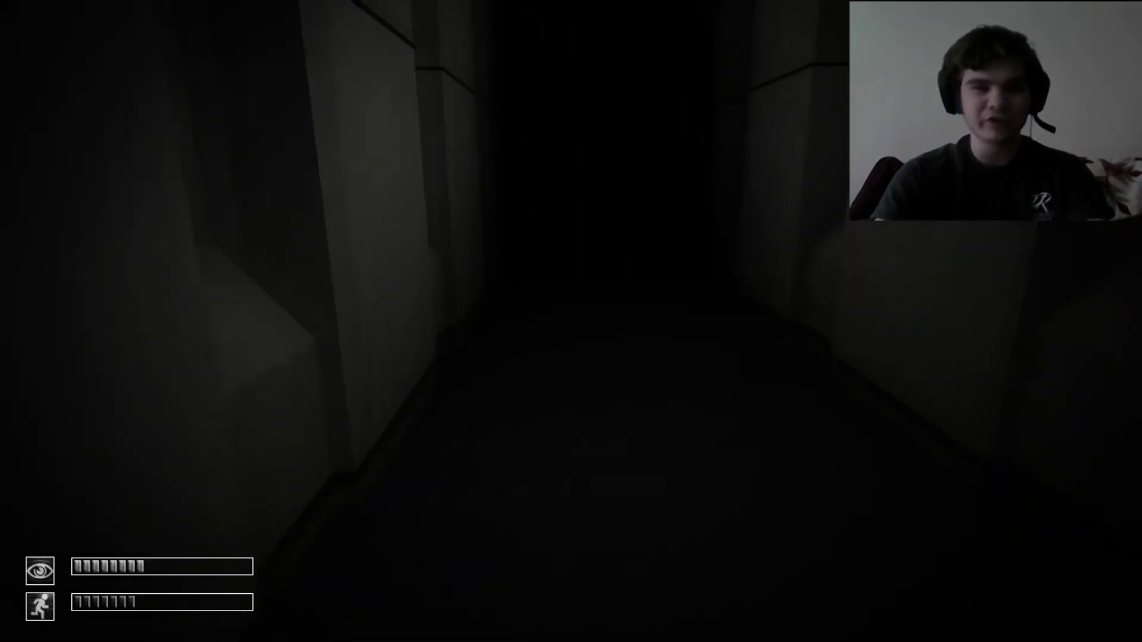
key("shift+w")
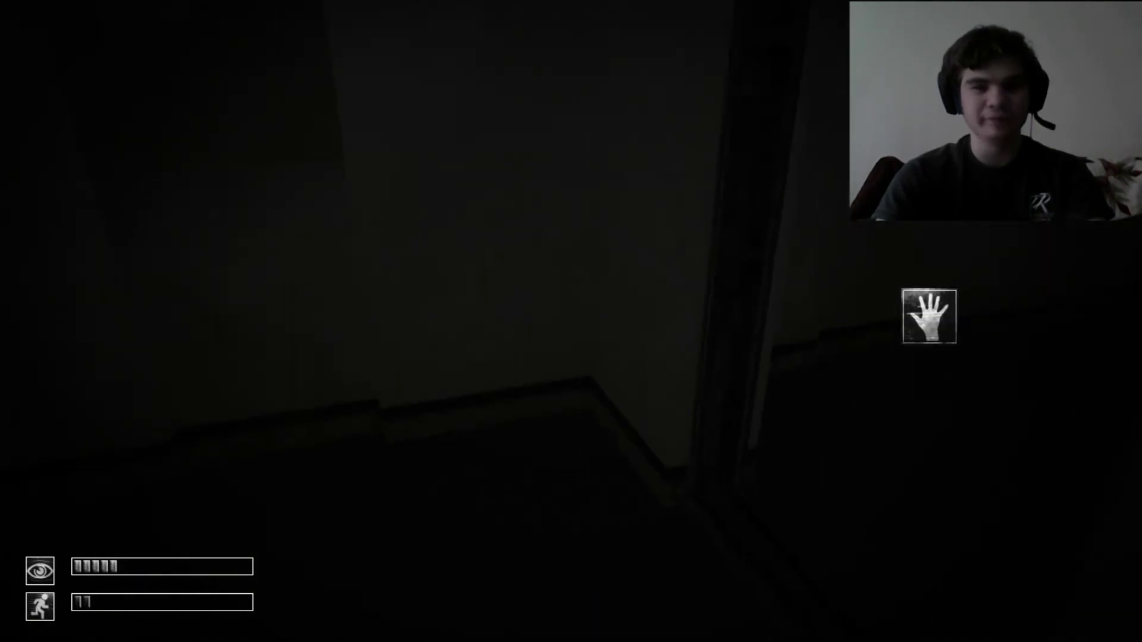
key("Tab")
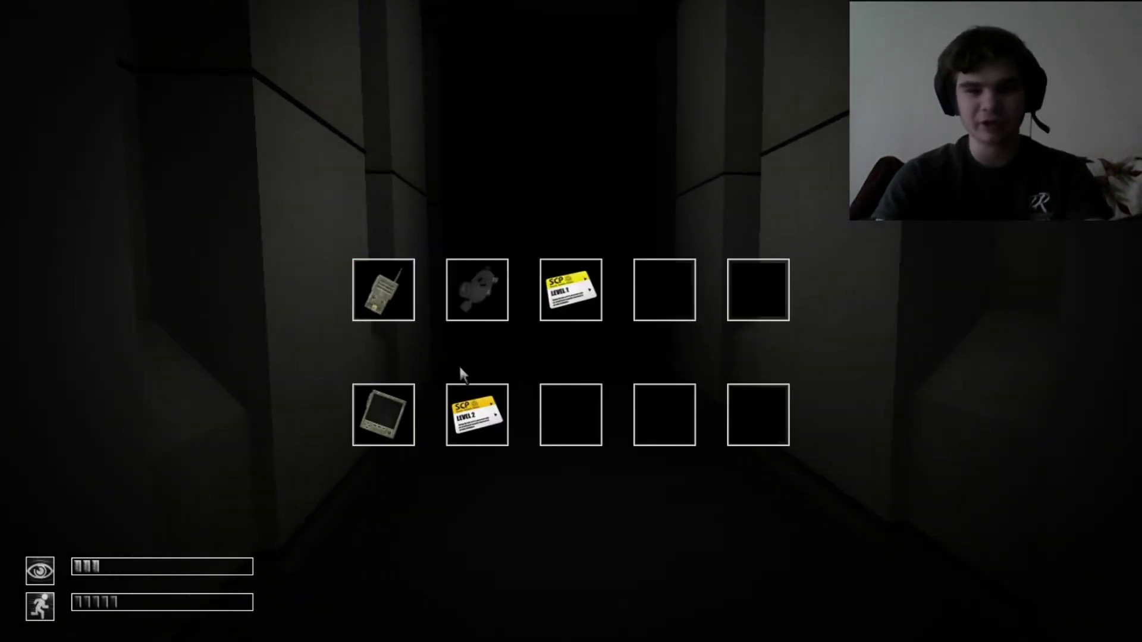
double_click(384, 415)
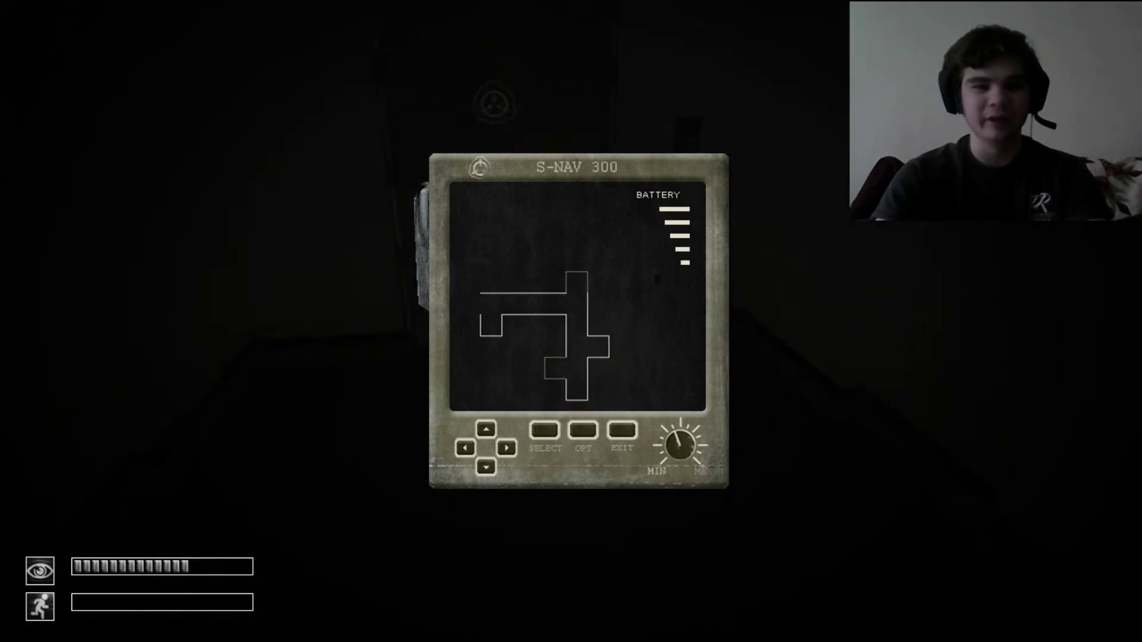
right_click(571, 321)
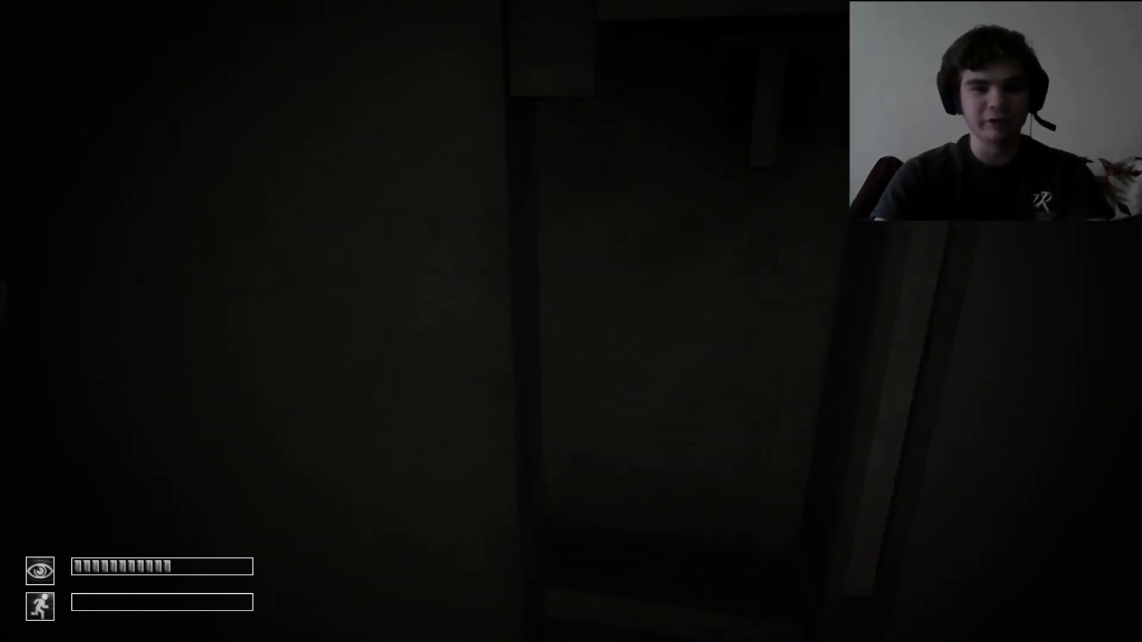
key("w")
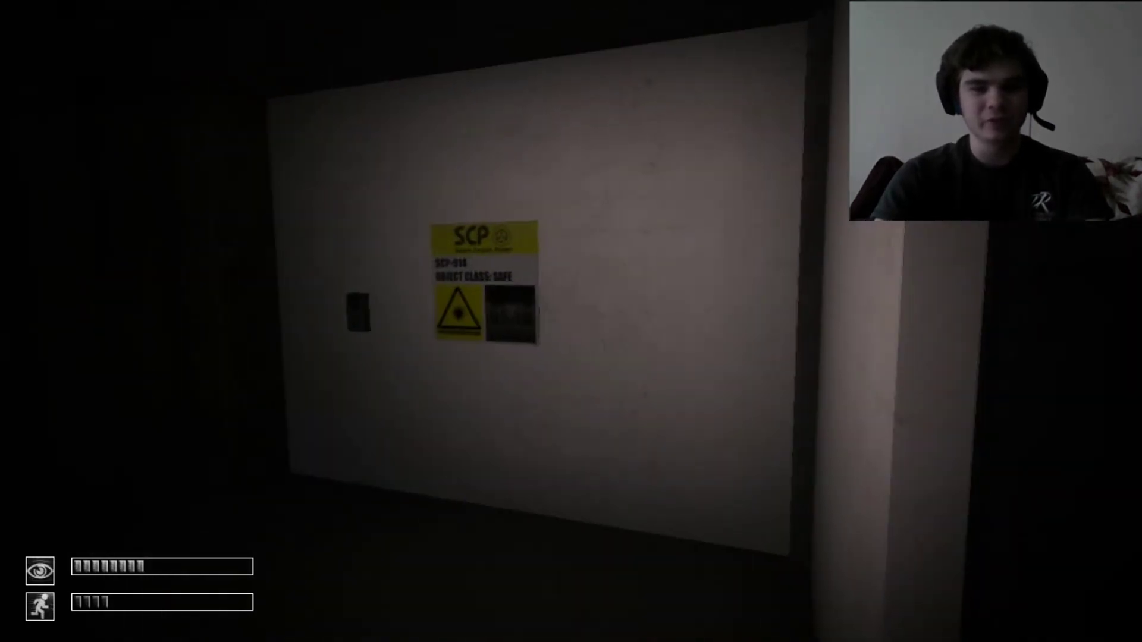
key("w")
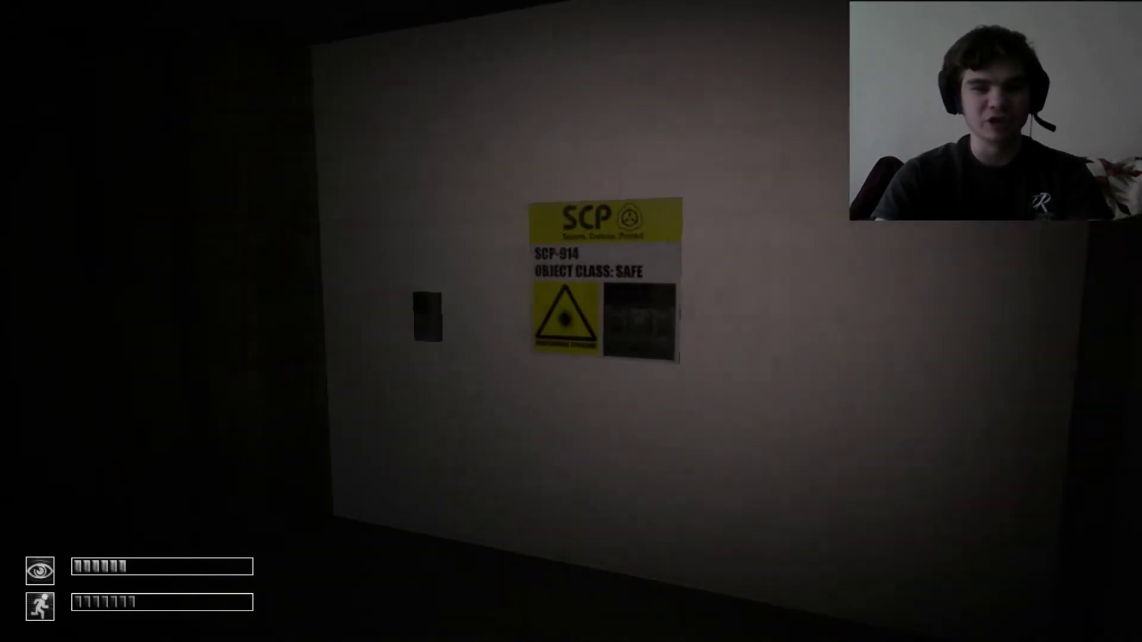
key("Tab")
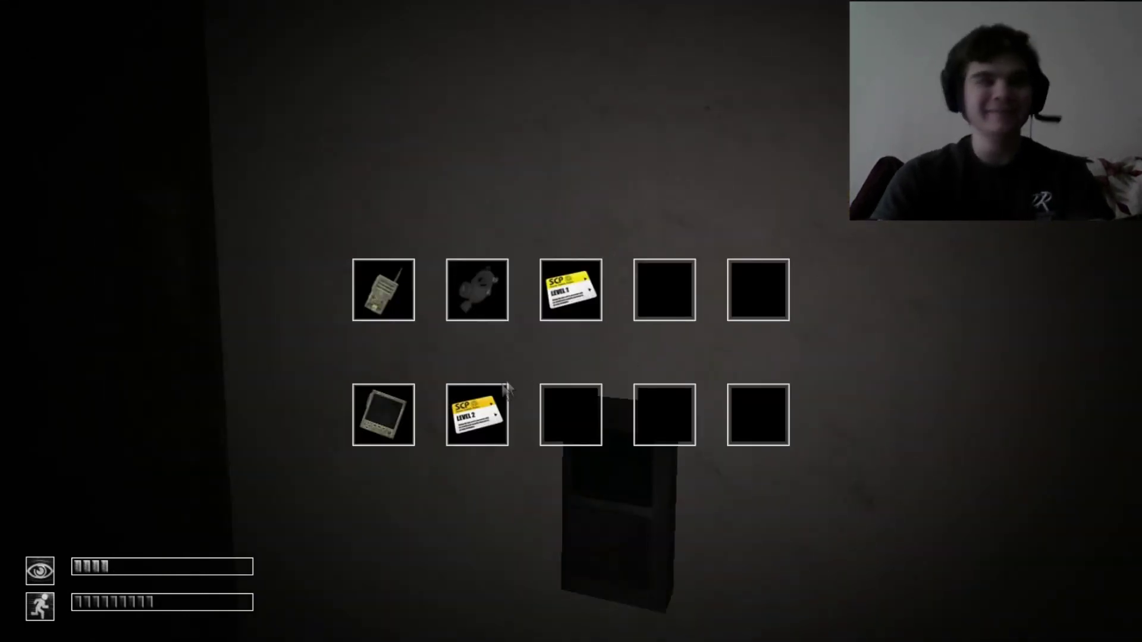
key("Tab")
left_click(615, 401)
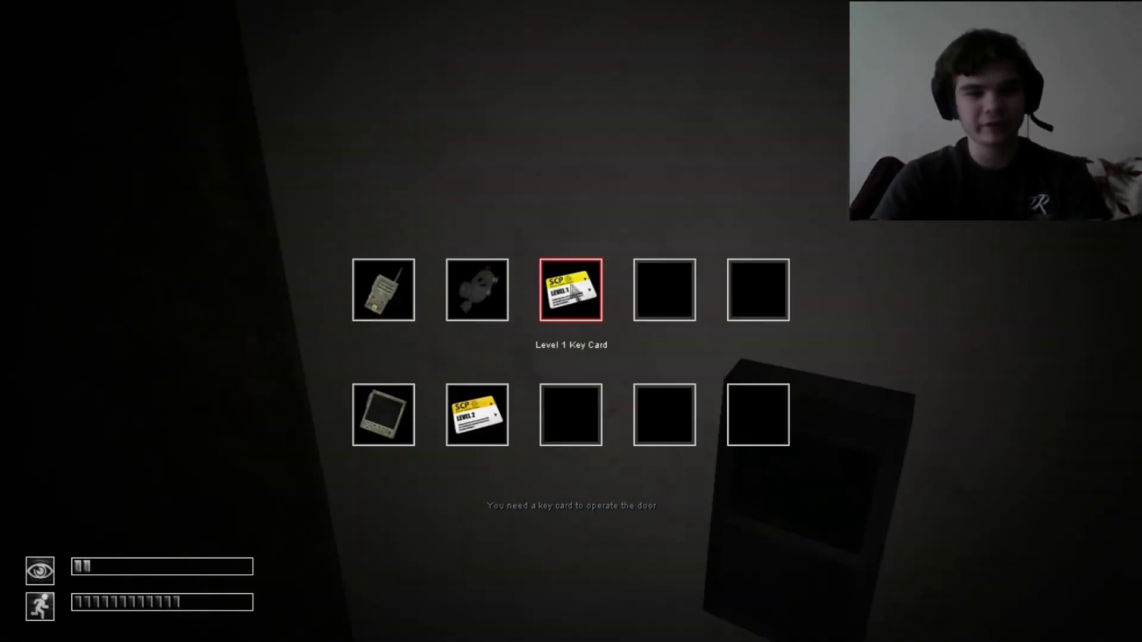
double_click(487, 414)
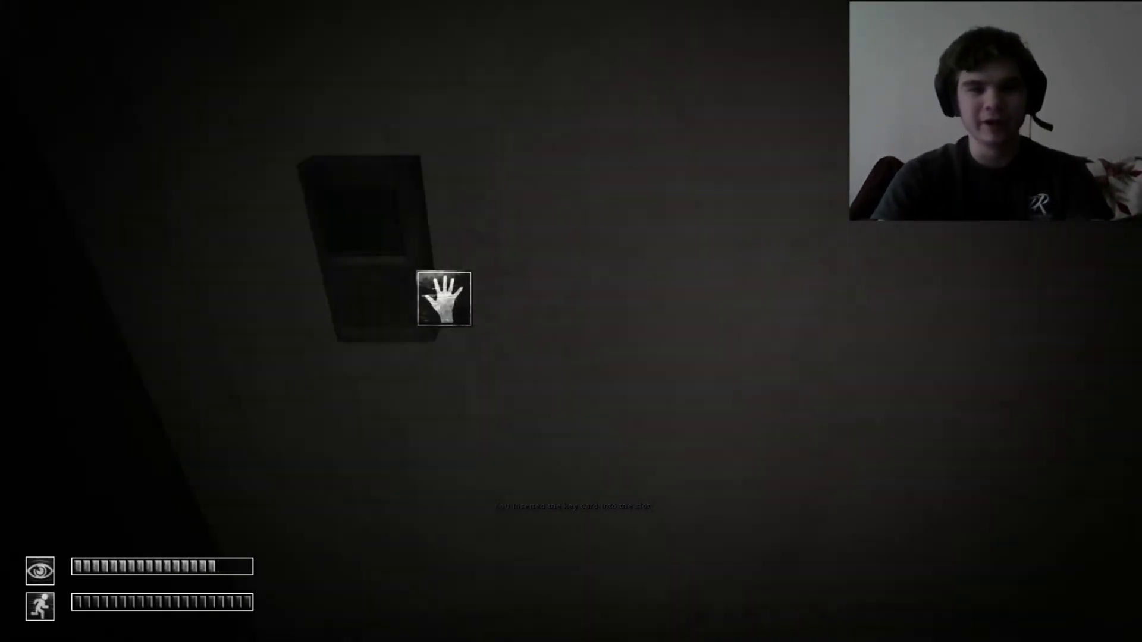
key("Tab")
double_click(465, 416)
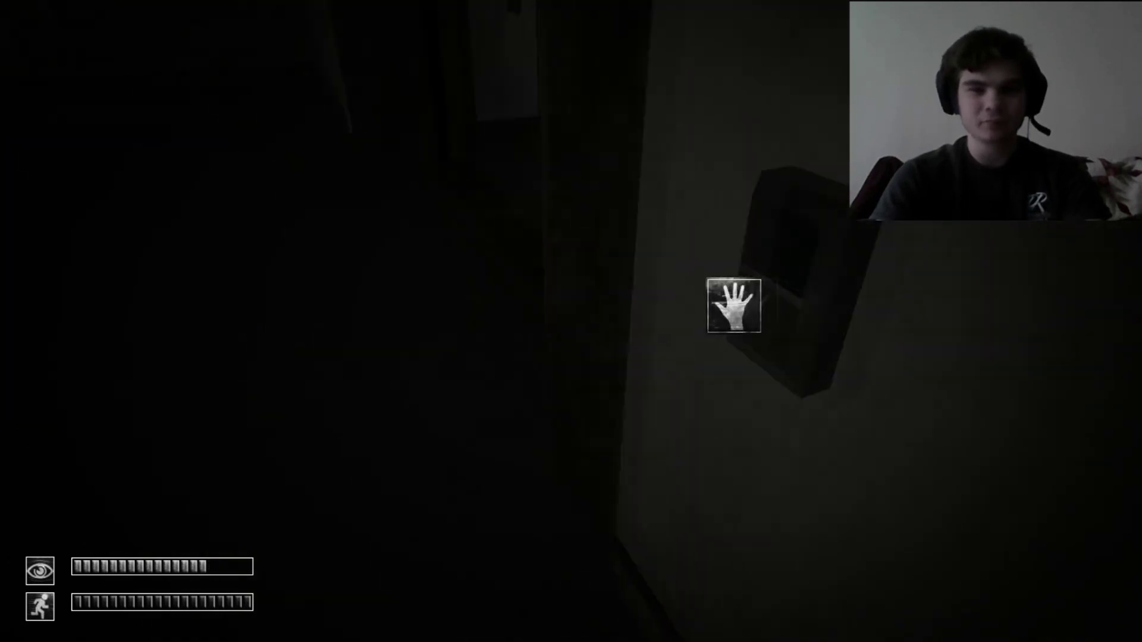
key("Tab")
double_click(487, 421)
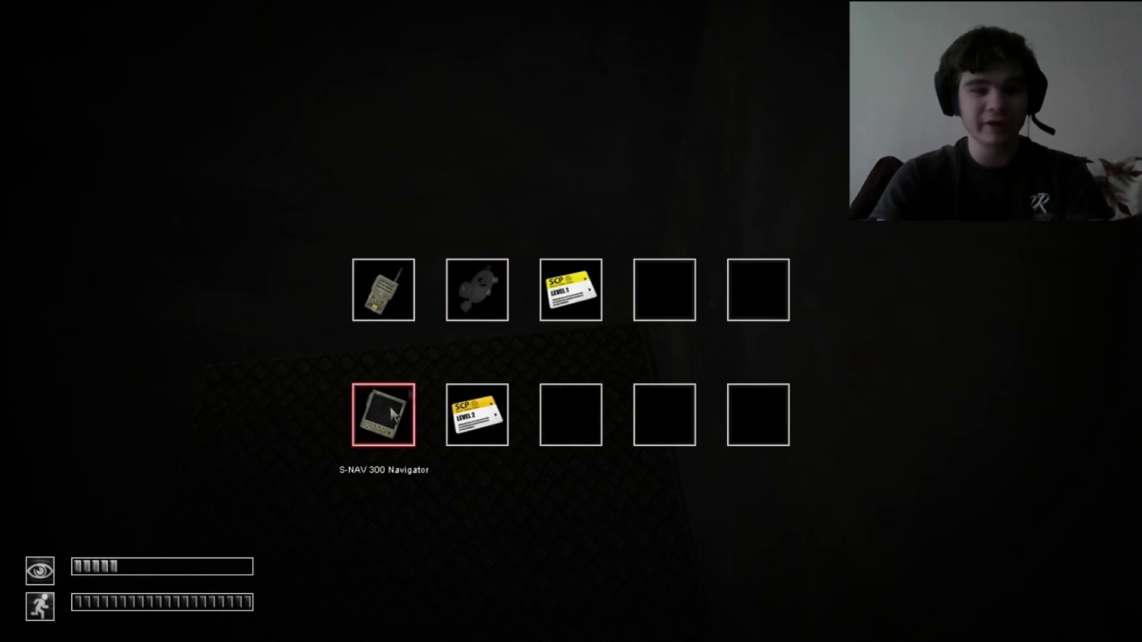
key("Tab")
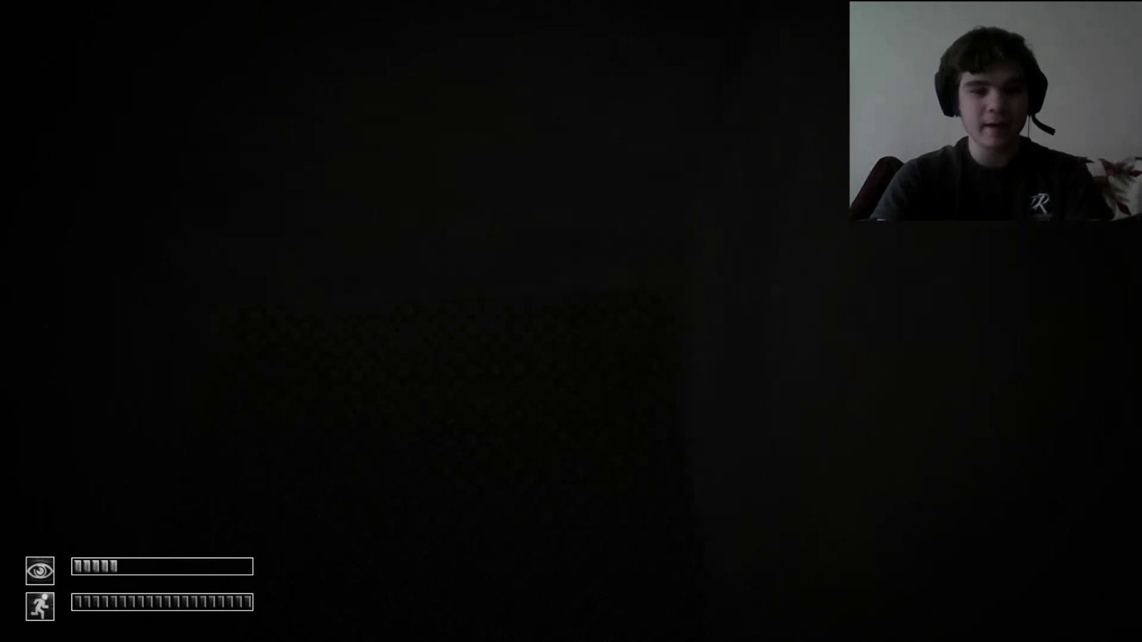
key("Tab")
left_click_drag(482, 419, 571, 327)
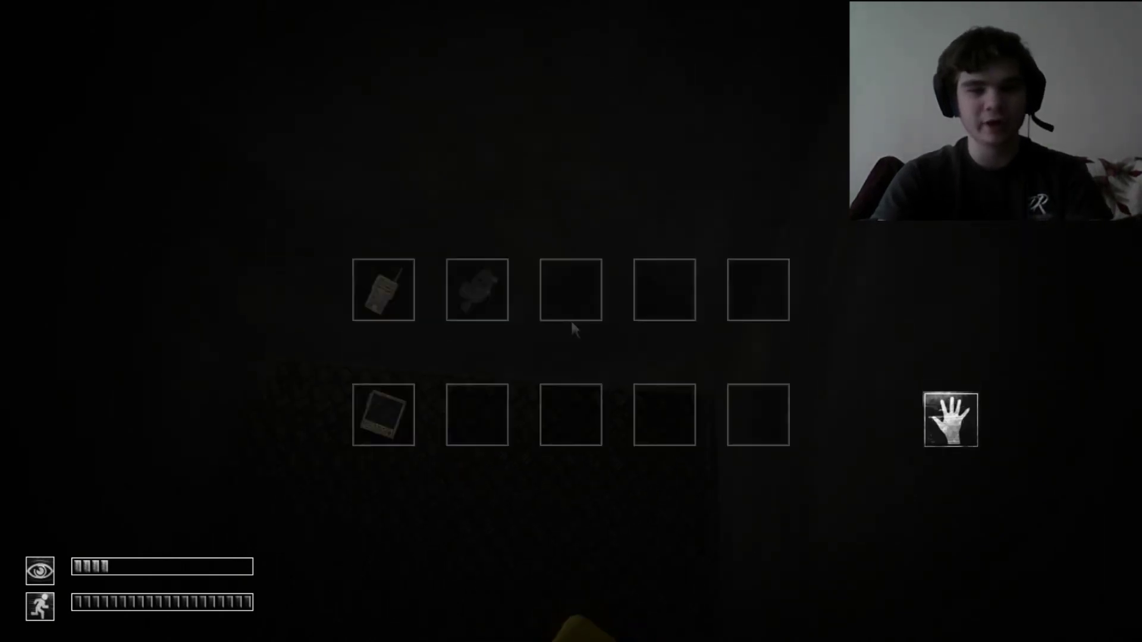
double_click(467, 313)
key("Tab")
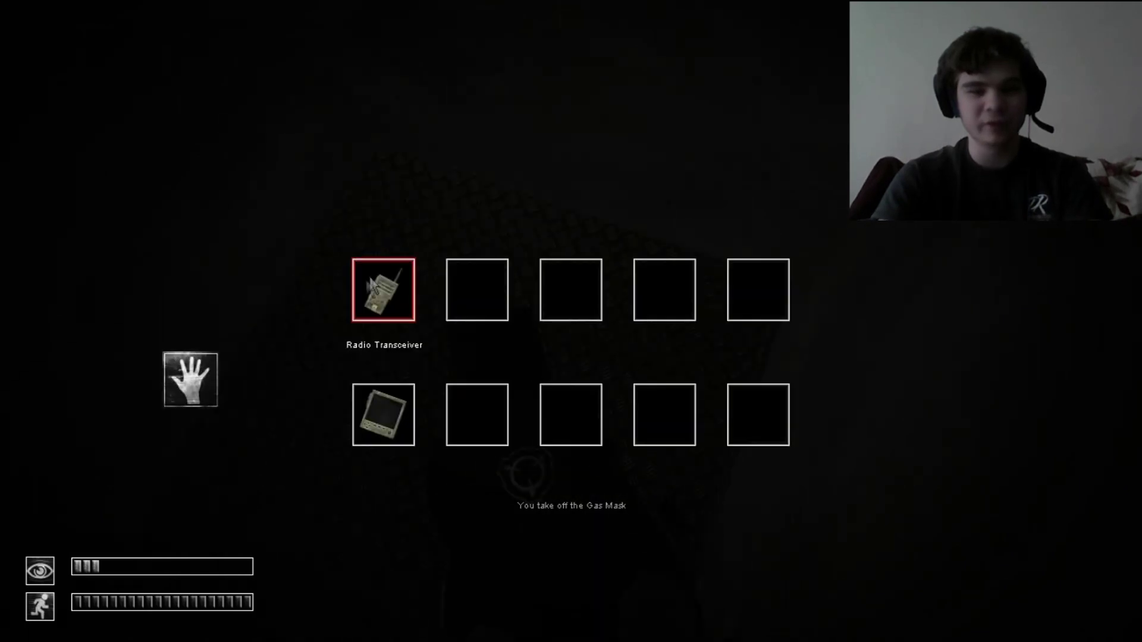
key("Tab")
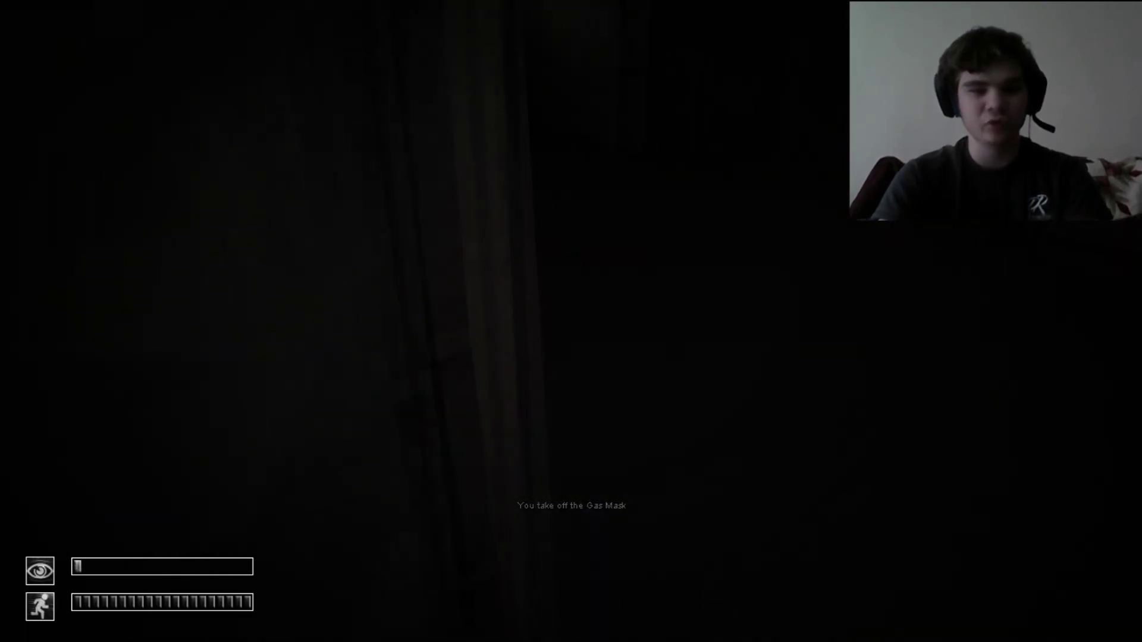
key("w")
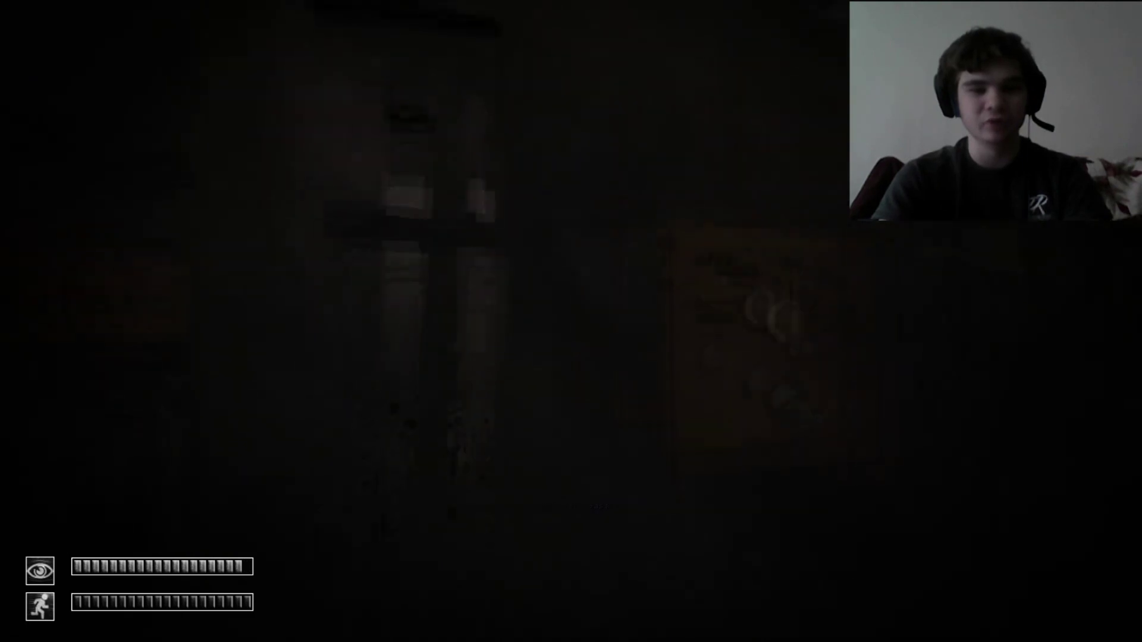
key("w")
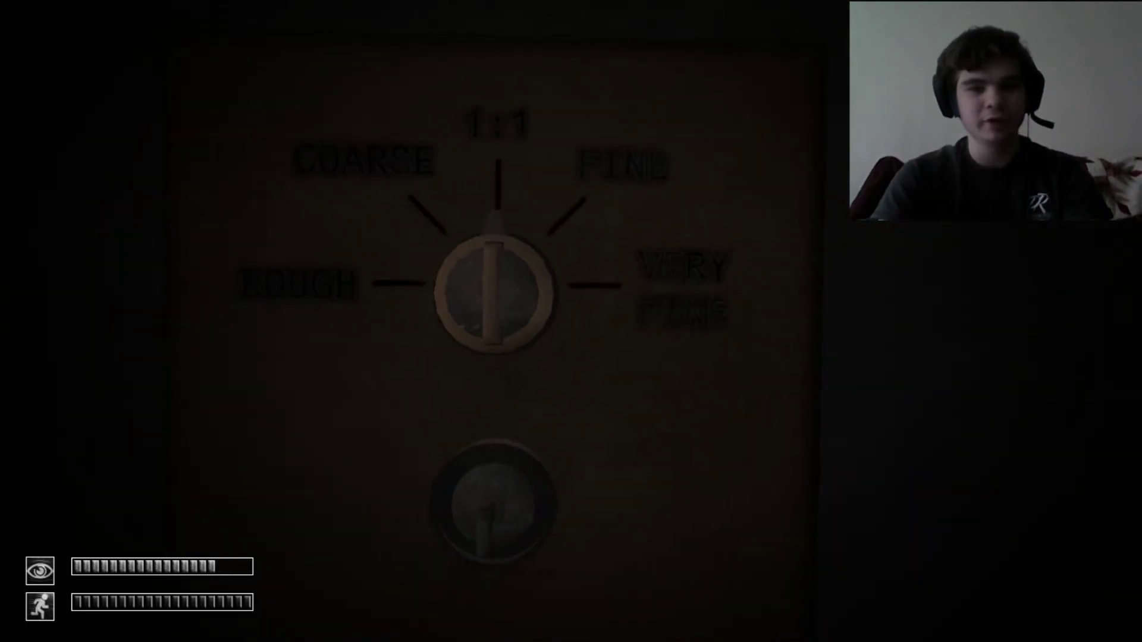
left_click_drag(566, 318, 598, 319)
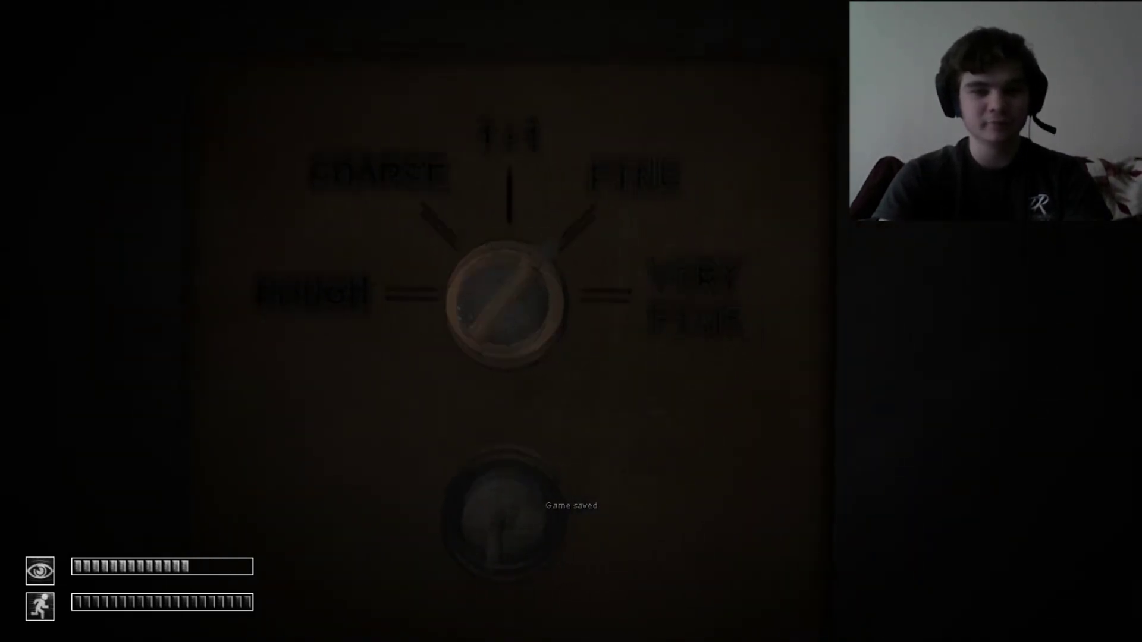
left_click(571, 317)
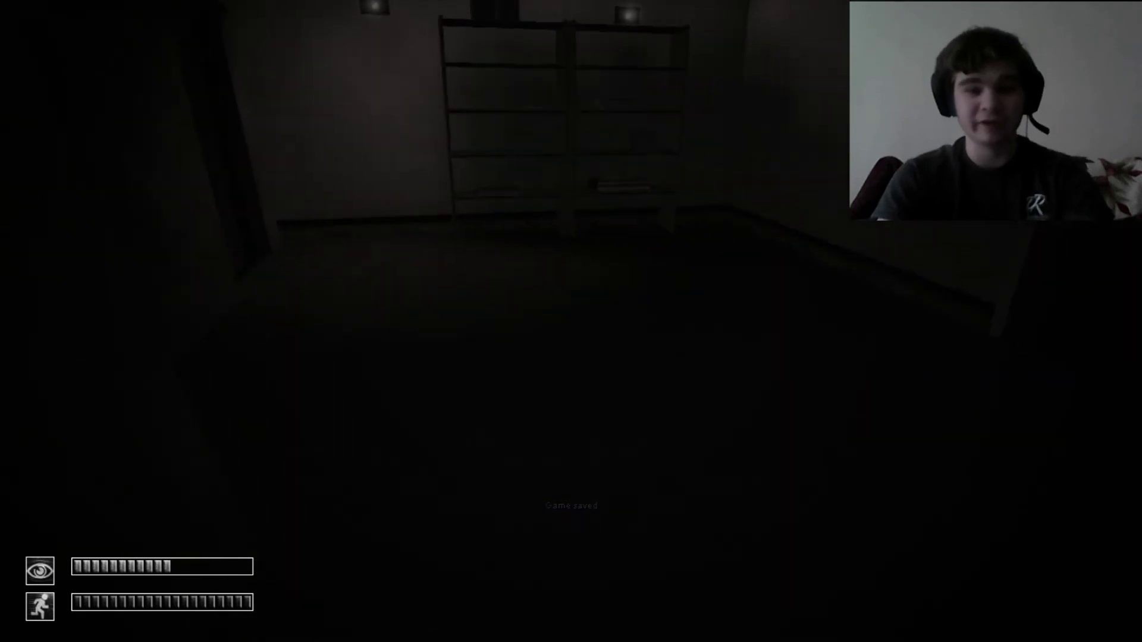
key("w")
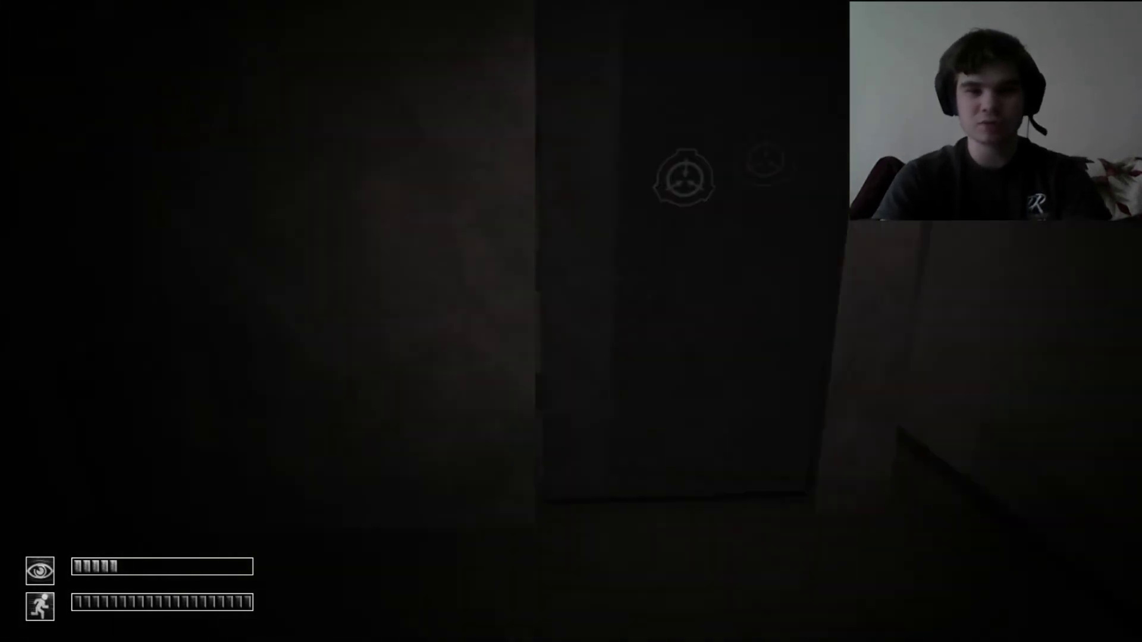
key("w")
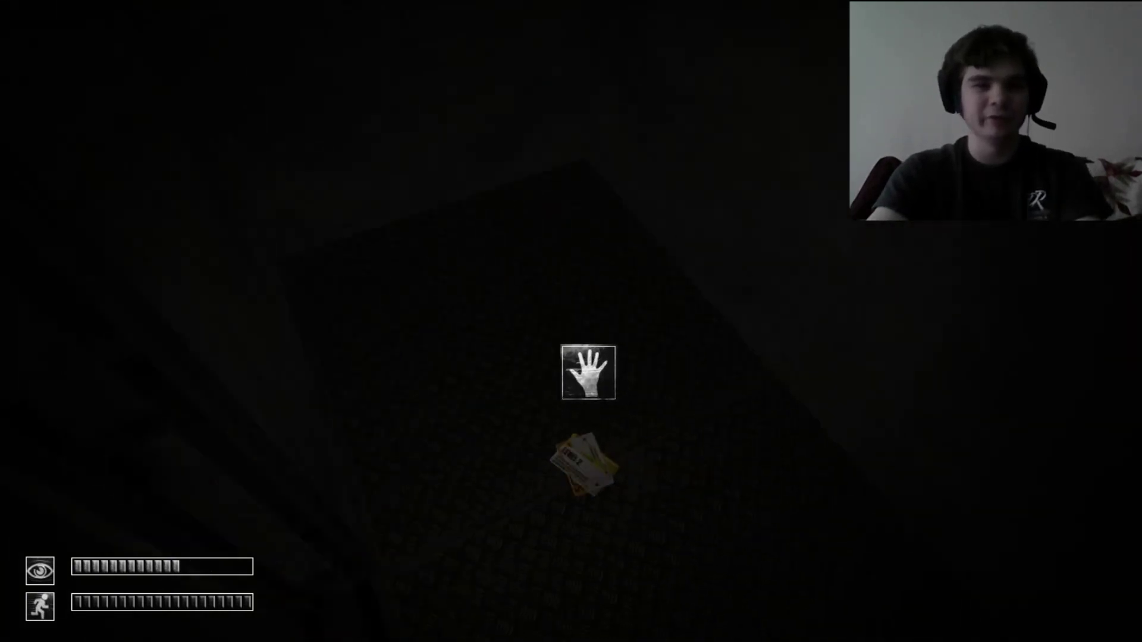
key("Tab")
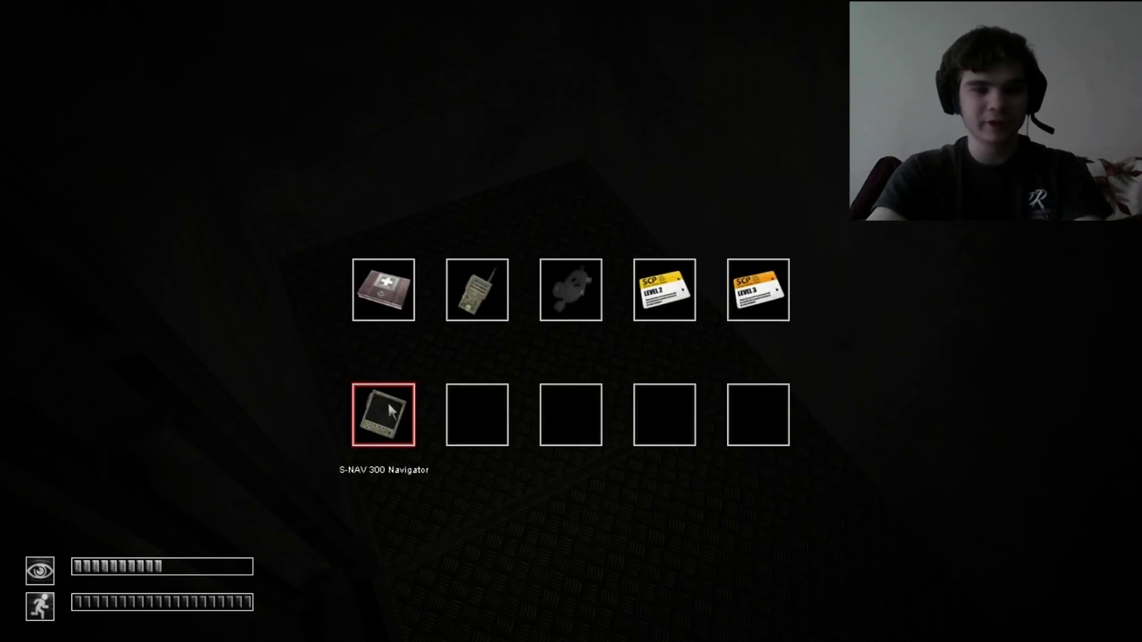
left_click(748, 298)
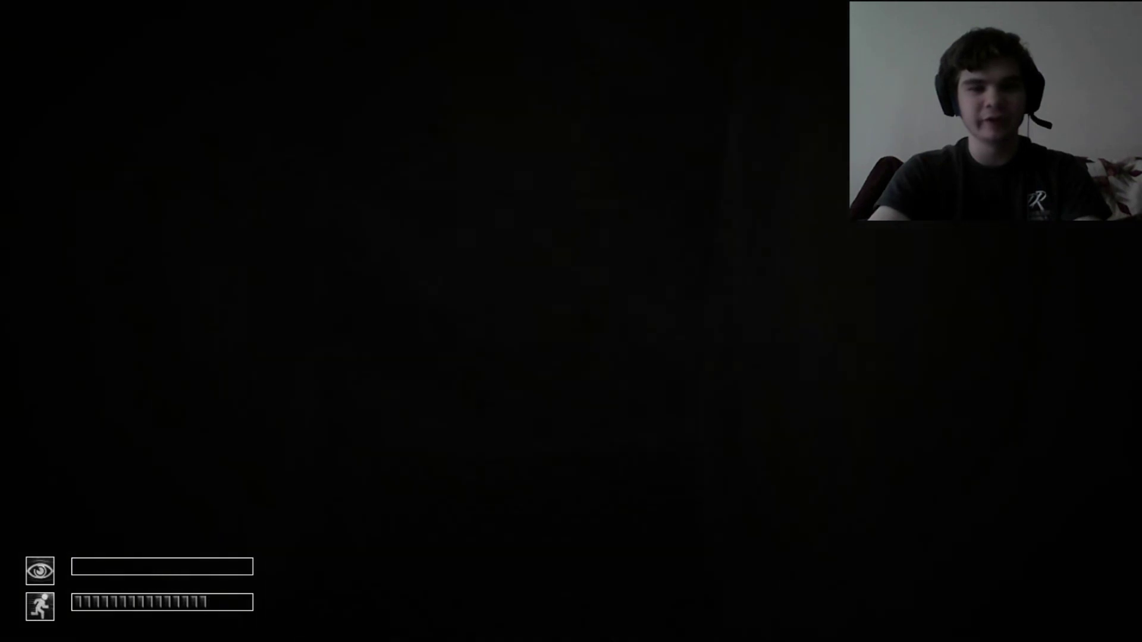
key("Tab")
left_click_drag(275, 419, 275, 421)
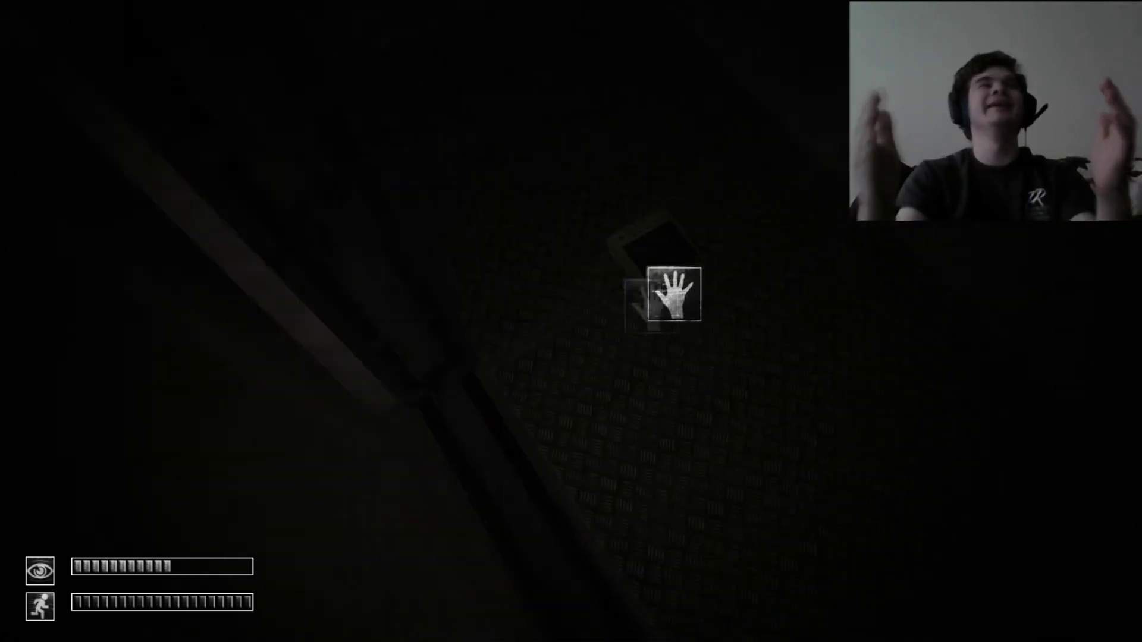
key("Tab")
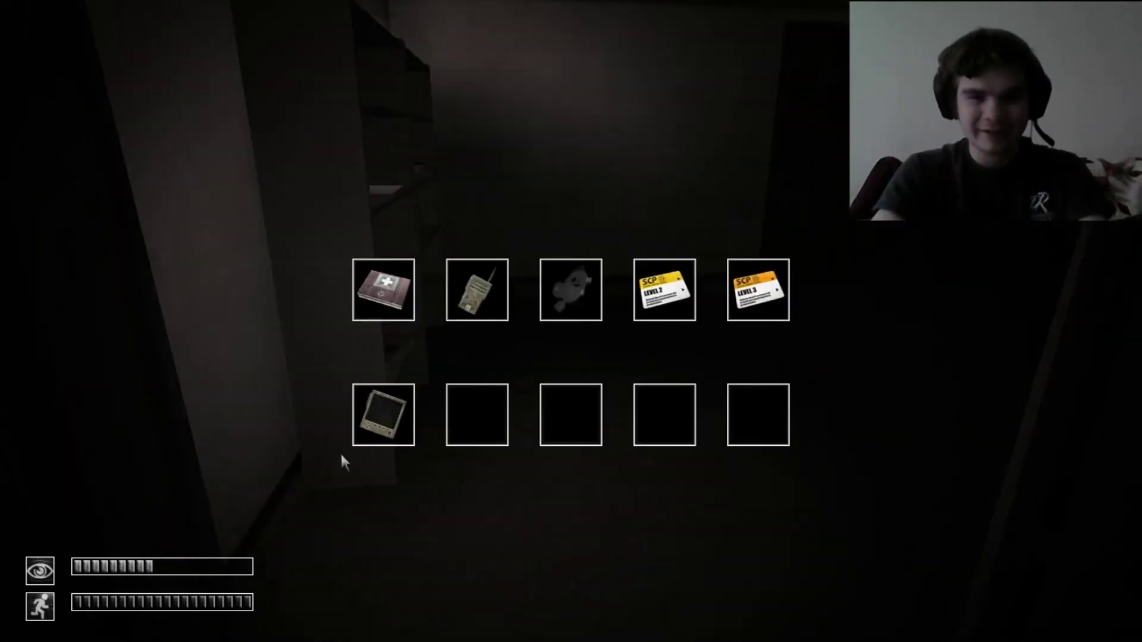
key("Tab")
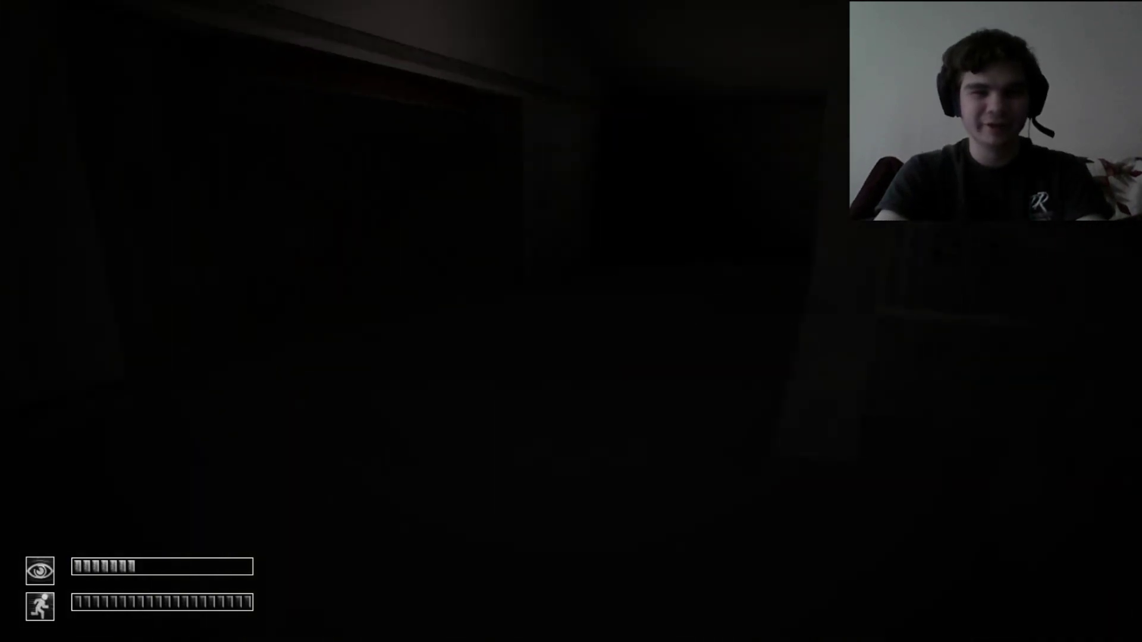